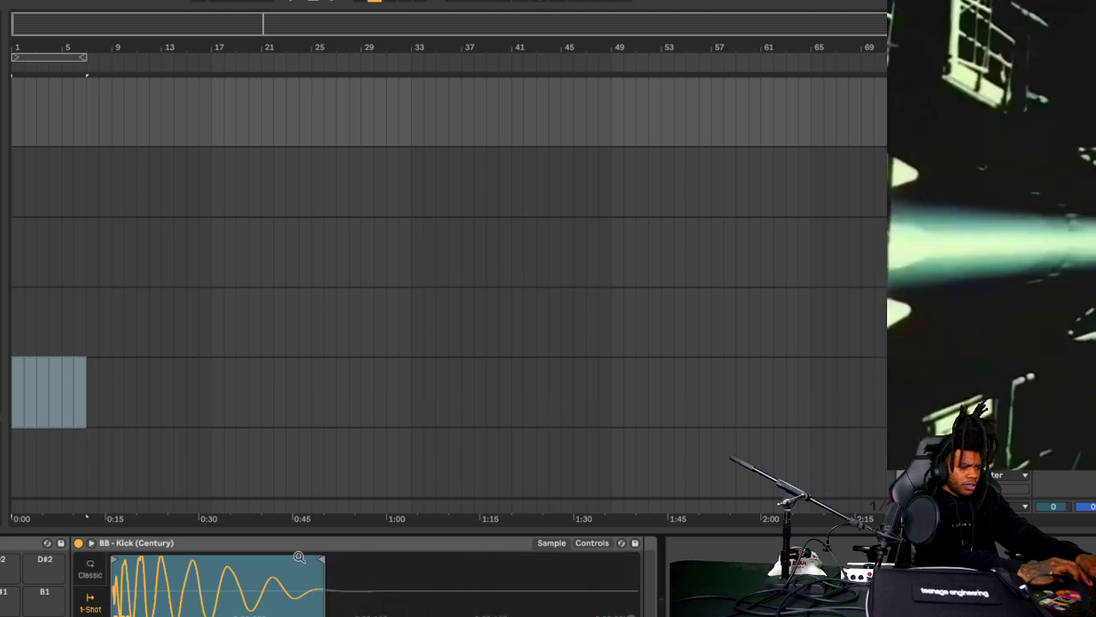
- Shorten the end of the BB - Kick (Century) sample and trim New Recording 5 down to one hit near its beginning
{"action": "left_click_drag", "start_coordinate": [320, 554], "coordinate": [268, 559]}
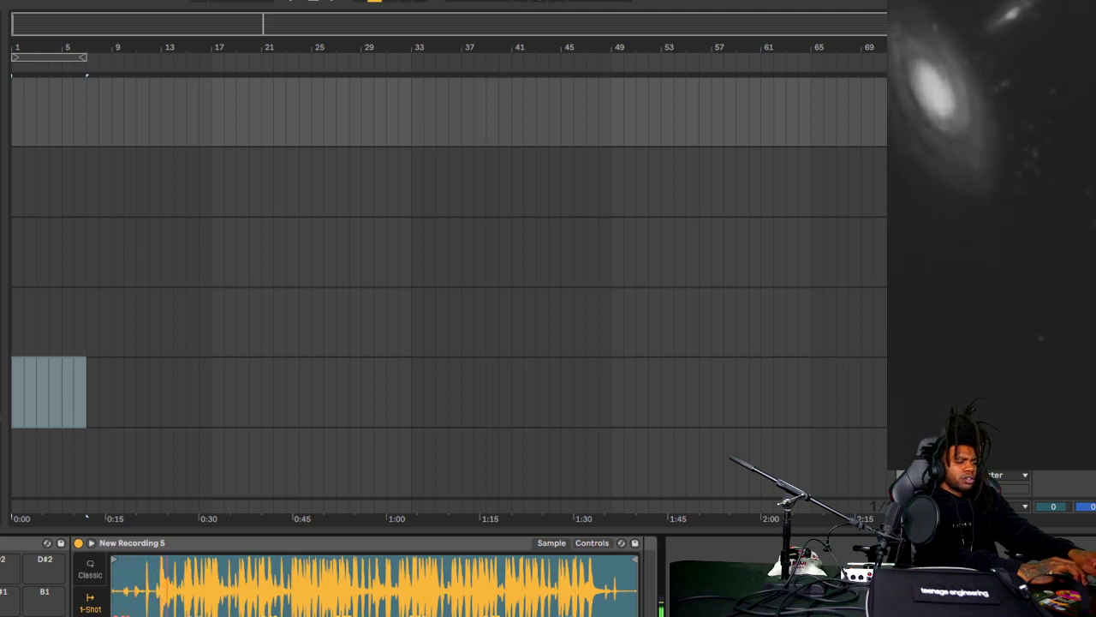
{"action": "key", "text": "space"}
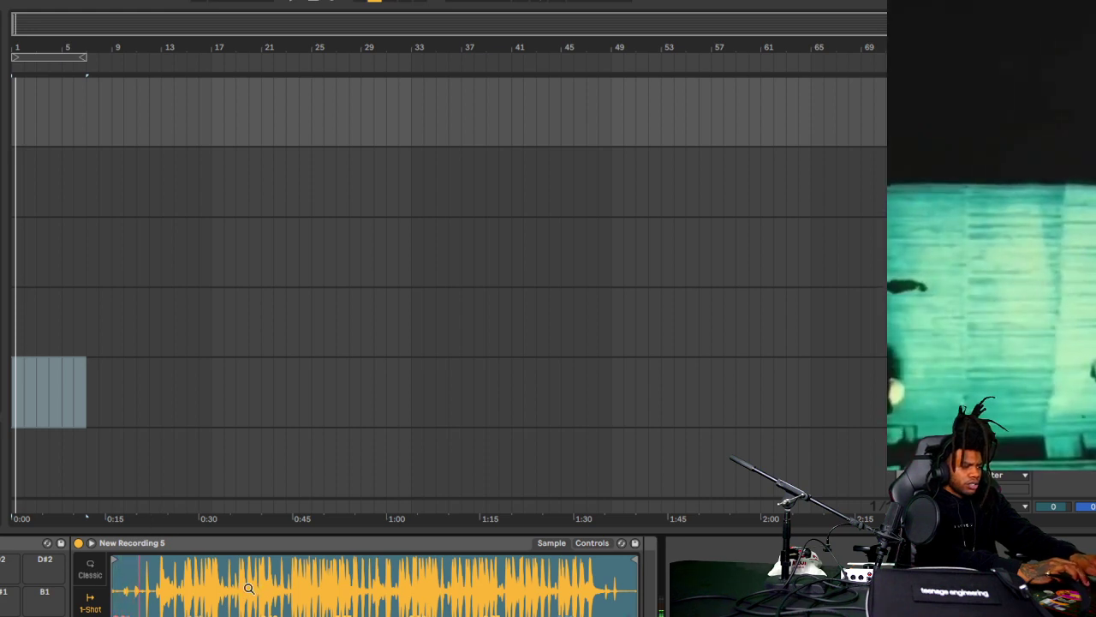
{"action": "left_click_drag", "start_coordinate": [115, 561], "coordinate": [178, 561]}
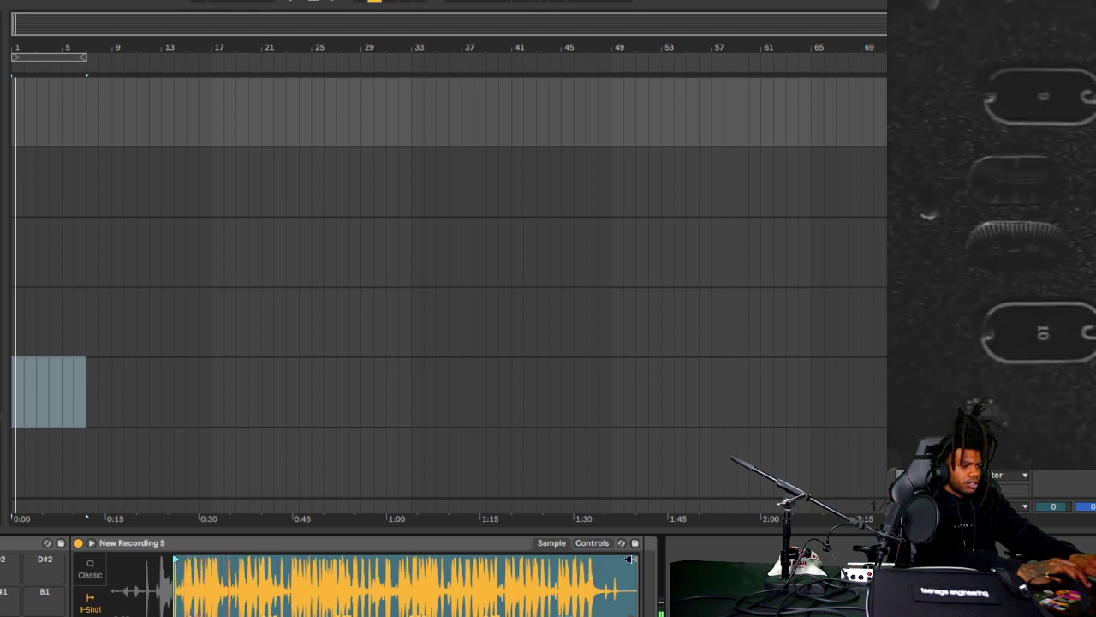
{"action": "left_click_drag", "start_coordinate": [628, 559], "coordinate": [183, 582]}
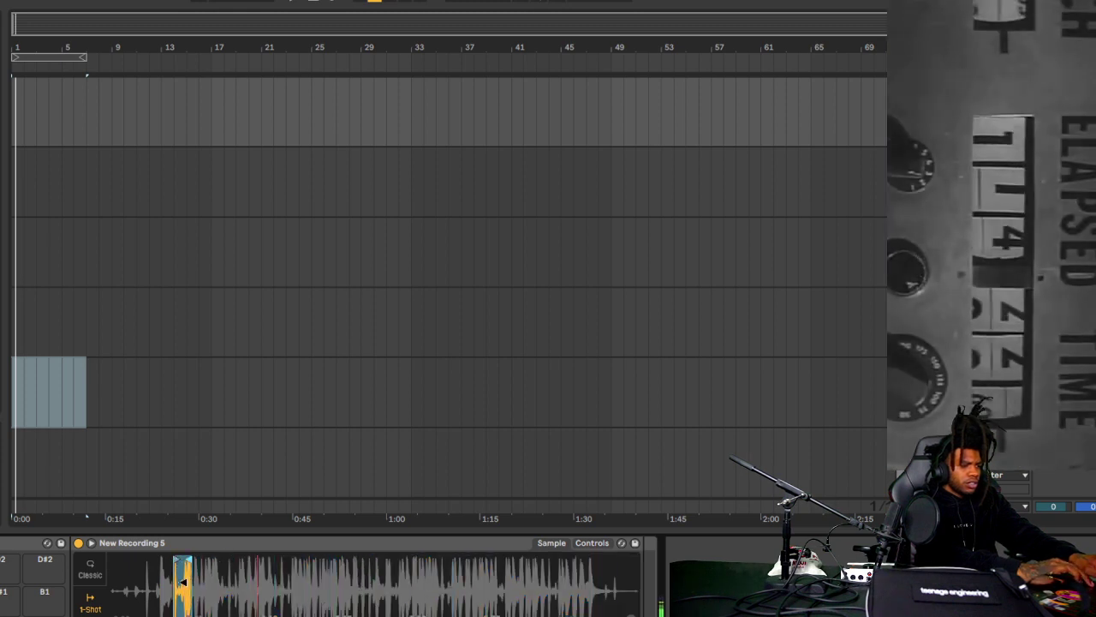
{"action": "scroll", "coordinate": [183, 583], "scroll_direction": "up", "scroll_amount": 5}
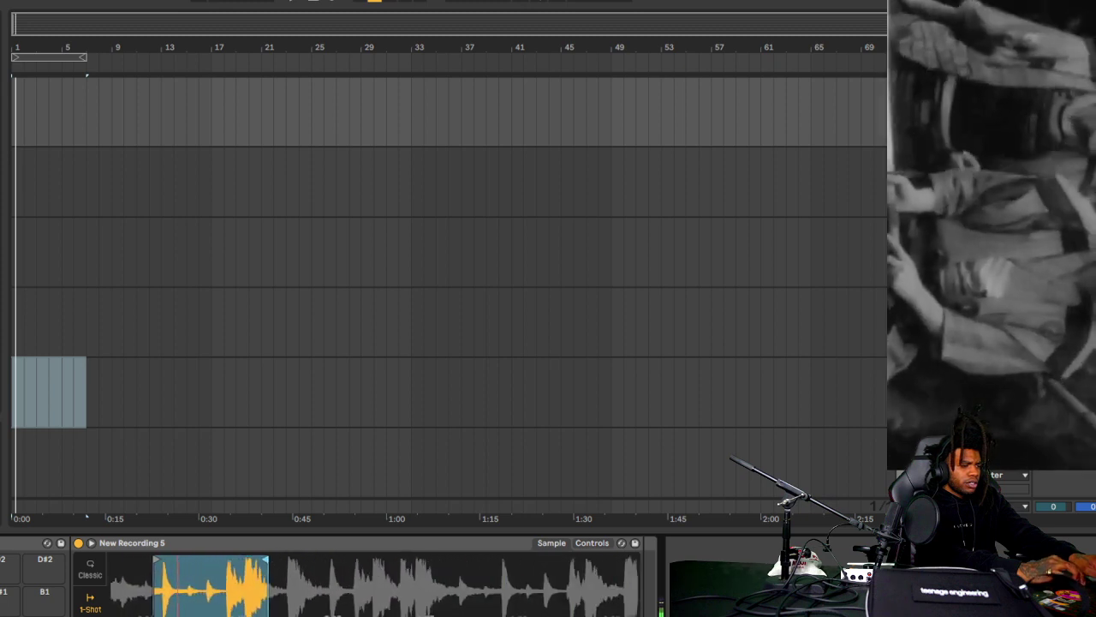
{"action": "scroll", "coordinate": [175, 582], "scroll_direction": "up", "scroll_amount": 2}
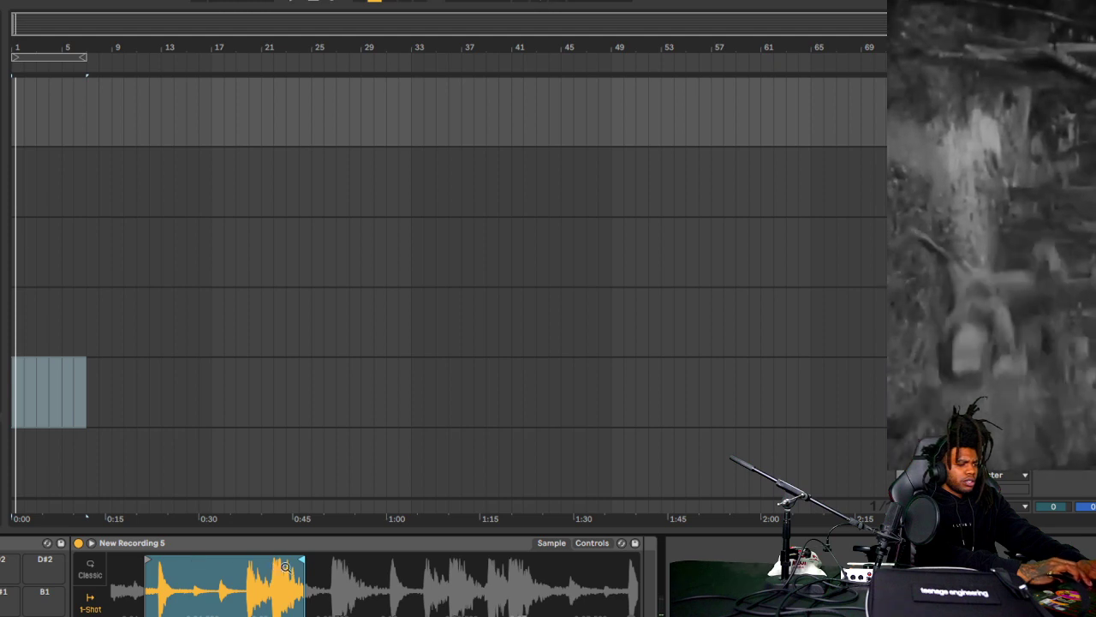
{"action": "left_click_drag", "start_coordinate": [302, 562], "coordinate": [154, 561]}
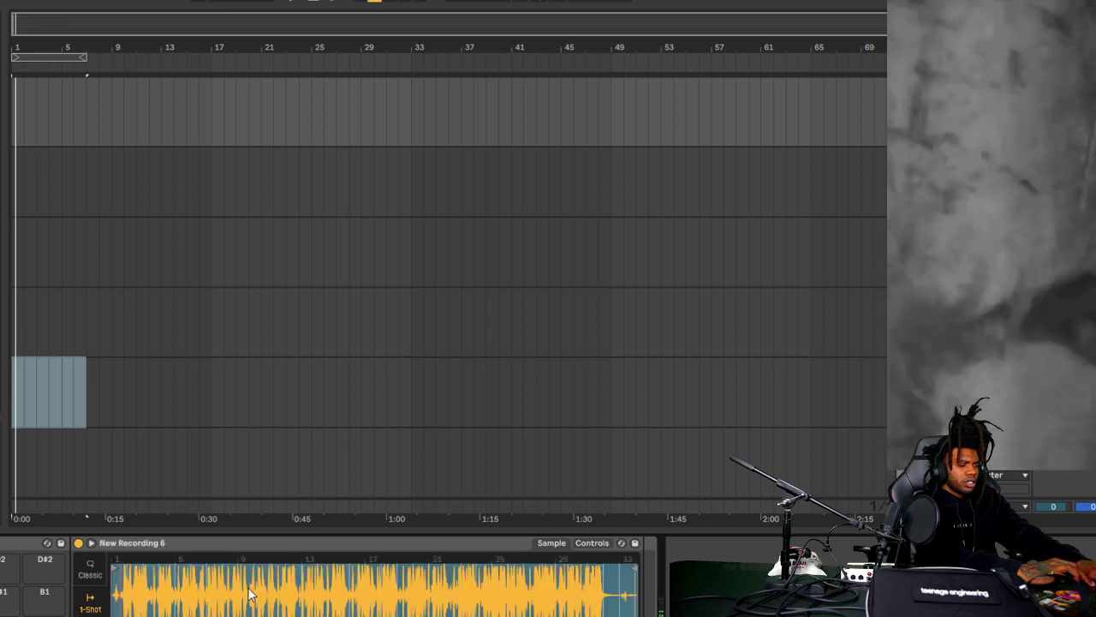
- Trim the New Recording 6 sample to a single hit starting around 2.1.4, ending just before the next sound
{"action": "left_click_drag", "start_coordinate": [632, 567], "coordinate": [232, 567]}
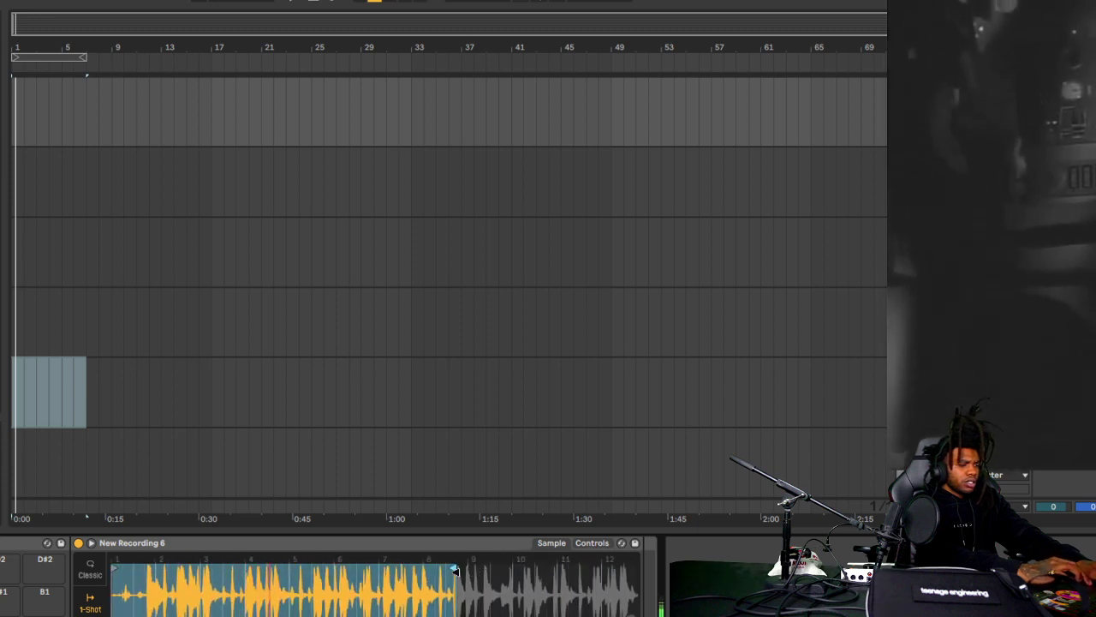
{"action": "mouse_move", "coordinate": [454, 567]}
{"action": "left_mouse_down"}
{"action": "mouse_move", "coordinate": [202, 564]}
{"action": "mouse_move", "coordinate": [165, 582]}
{"action": "mouse_move", "coordinate": [166, 597]}
{"action": "mouse_move", "coordinate": [147, 583]}
{"action": "left_mouse_up"}
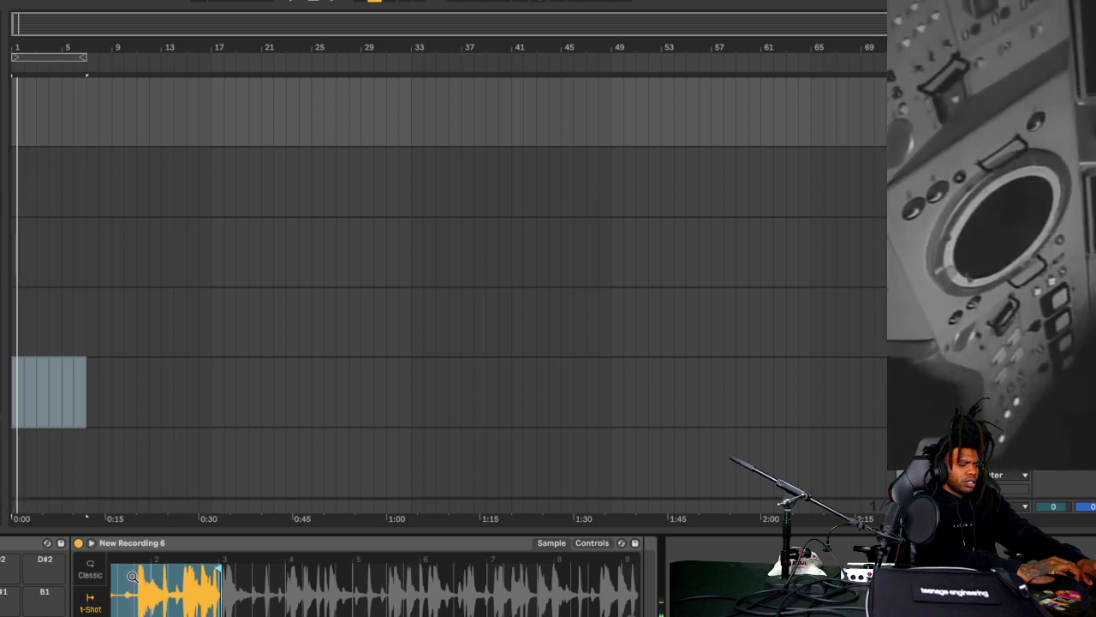
{"action": "left_click_drag", "start_coordinate": [127, 583], "coordinate": [197, 579]}
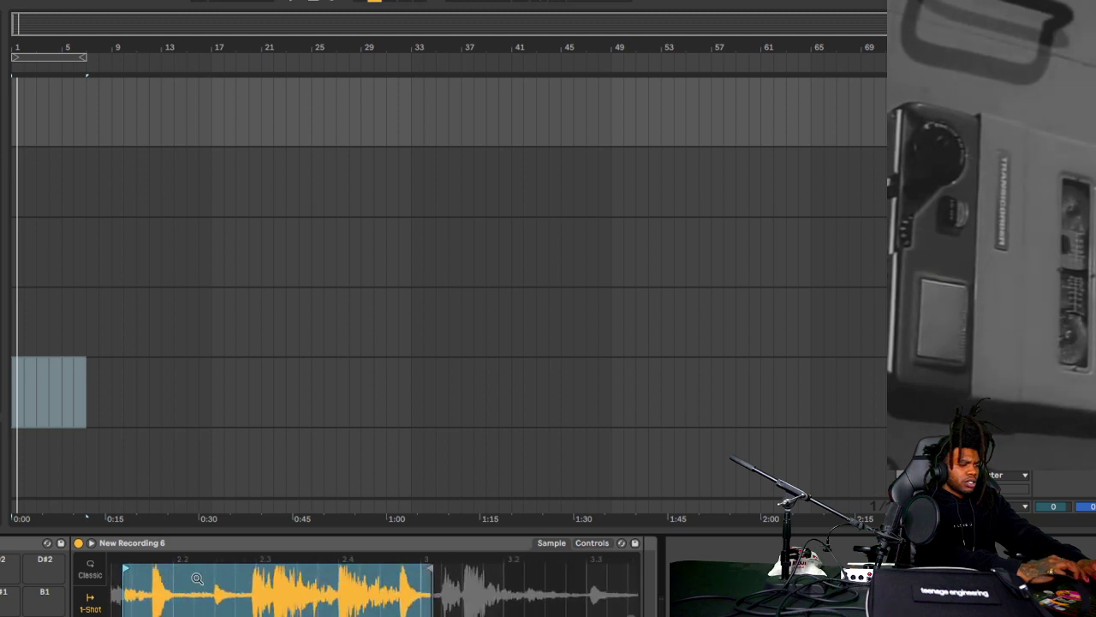
{"action": "left_click_drag", "start_coordinate": [429, 566], "coordinate": [196, 557]}
{"action": "scroll", "coordinate": [171, 575], "scroll_direction": "left", "scroll_amount": 2}
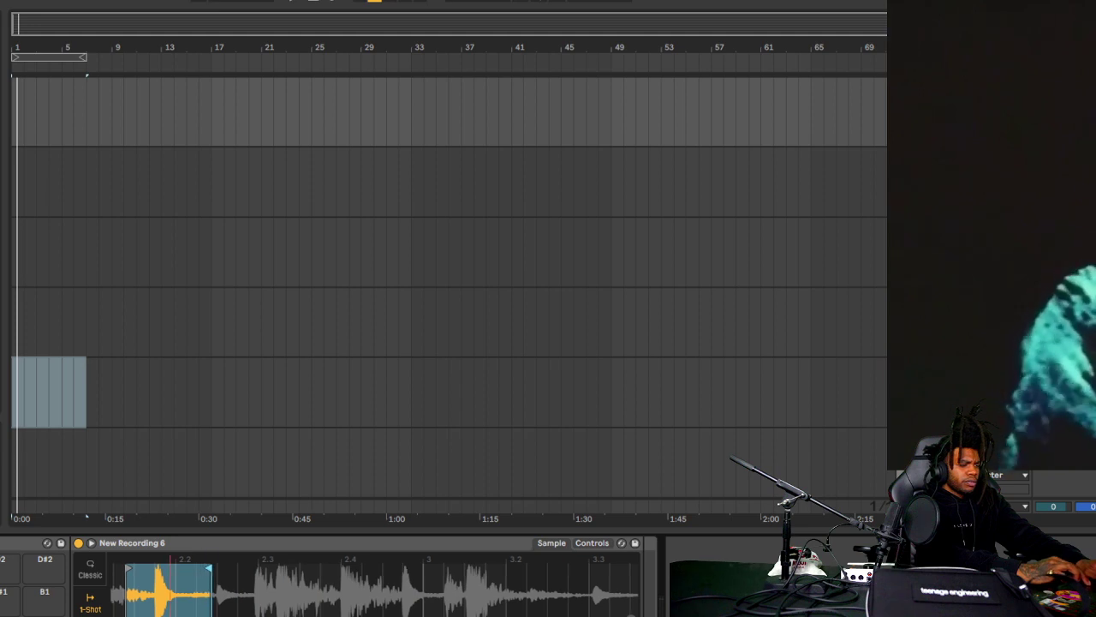
{"action": "mouse_move", "coordinate": [156, 569]}
{"action": "left_mouse_down"}
{"action": "mouse_move", "coordinate": [190, 580]}
{"action": "mouse_move", "coordinate": [157, 567]}
{"action": "left_mouse_up"}
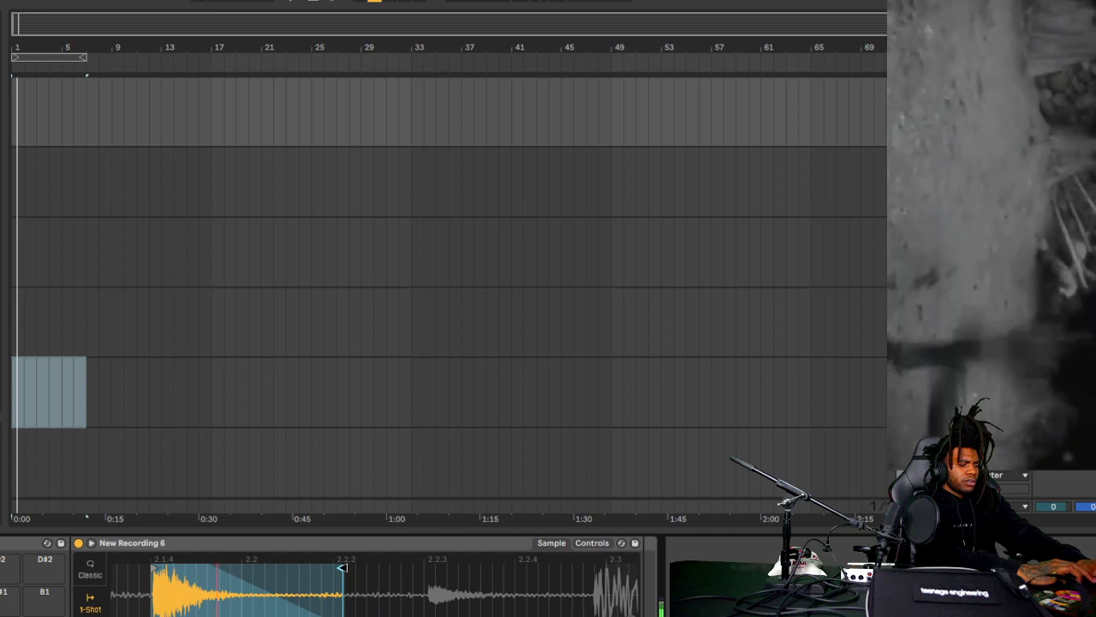
{"action": "left_click_drag", "start_coordinate": [338, 572], "coordinate": [409, 571]}
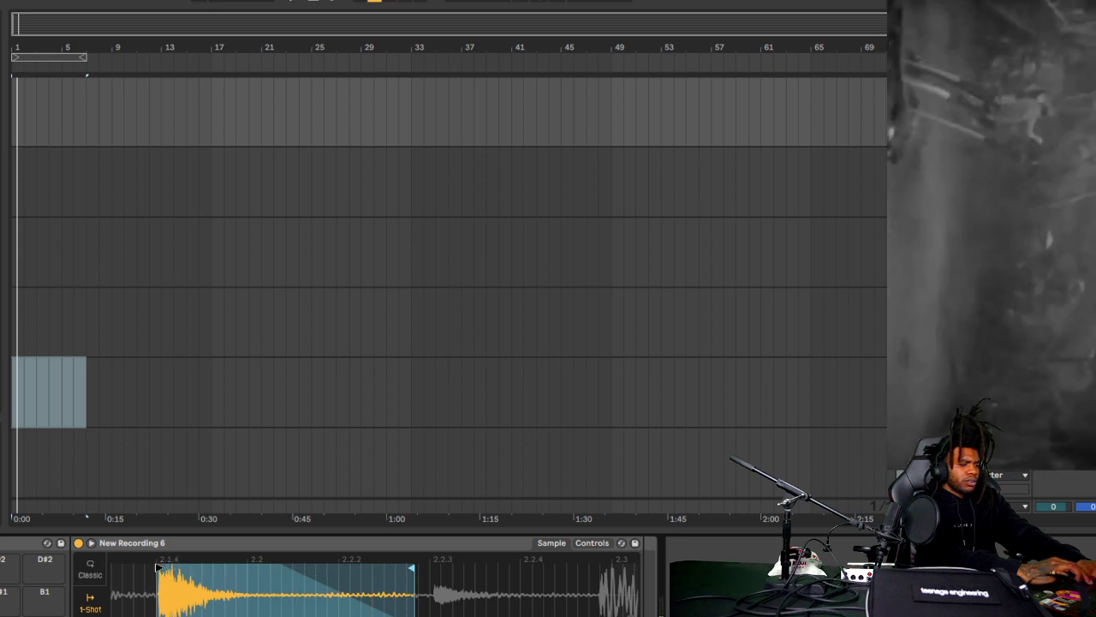
{"action": "left_click_drag", "start_coordinate": [158, 567], "coordinate": [154, 568]}
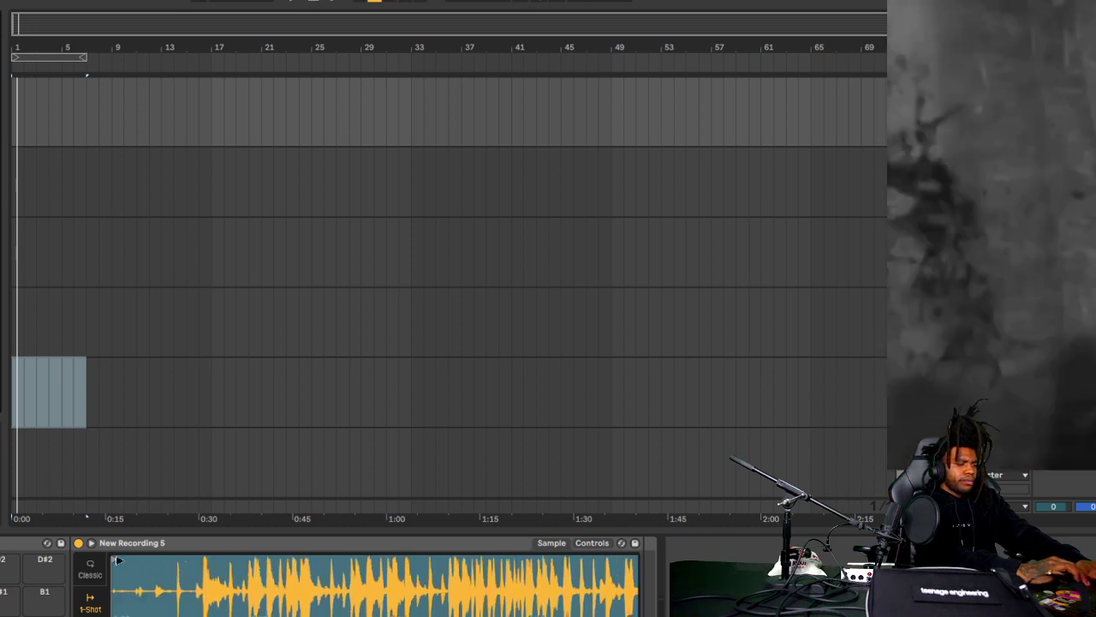
- Trim the second New Recording 5 sample to the short, quiet section between the louder hits near its beginning
{"action": "mouse_move", "coordinate": [118, 561]}
{"action": "left_mouse_down"}
{"action": "mouse_move", "coordinate": [391, 560]}
{"action": "mouse_move", "coordinate": [181, 578]}
{"action": "left_mouse_up"}
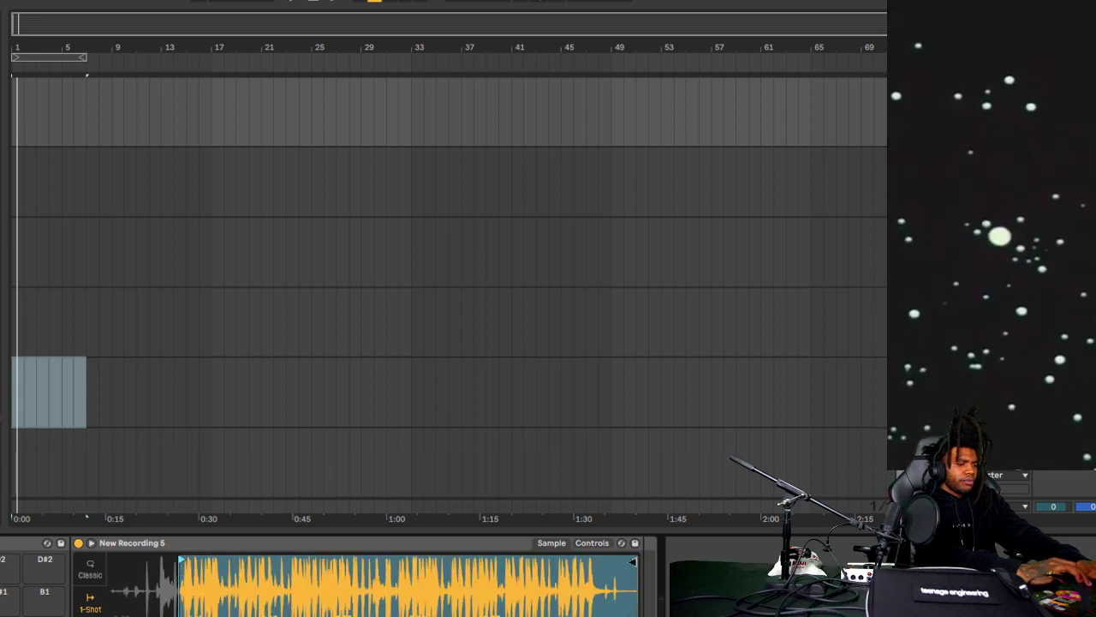
{"action": "mouse_move", "coordinate": [638, 561]}
{"action": "left_mouse_down"}
{"action": "mouse_move", "coordinate": [208, 561]}
{"action": "mouse_move", "coordinate": [472, 566]}
{"action": "mouse_move", "coordinate": [241, 558]}
{"action": "left_mouse_up"}
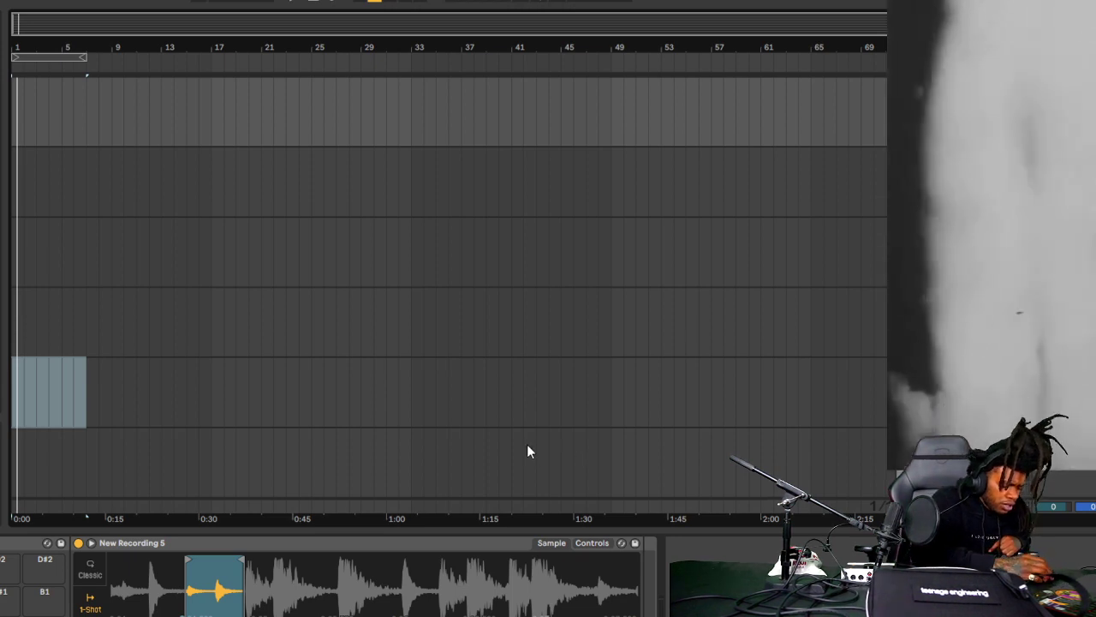
{"action": "key", "text": "Delete"}
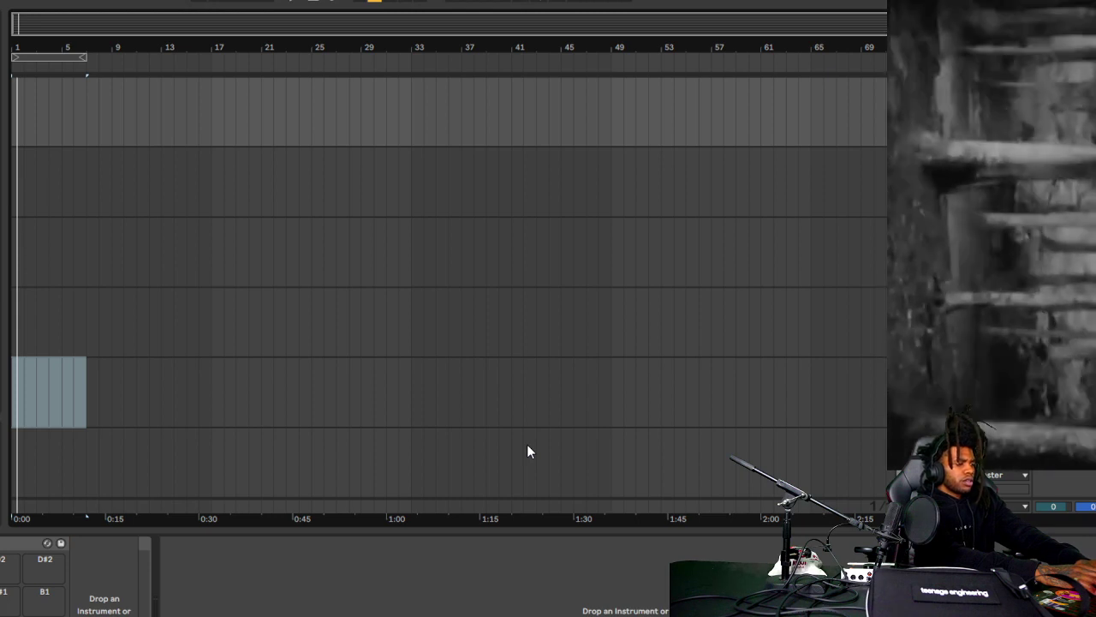
{"action": "key", "text": "ctrl+z"}
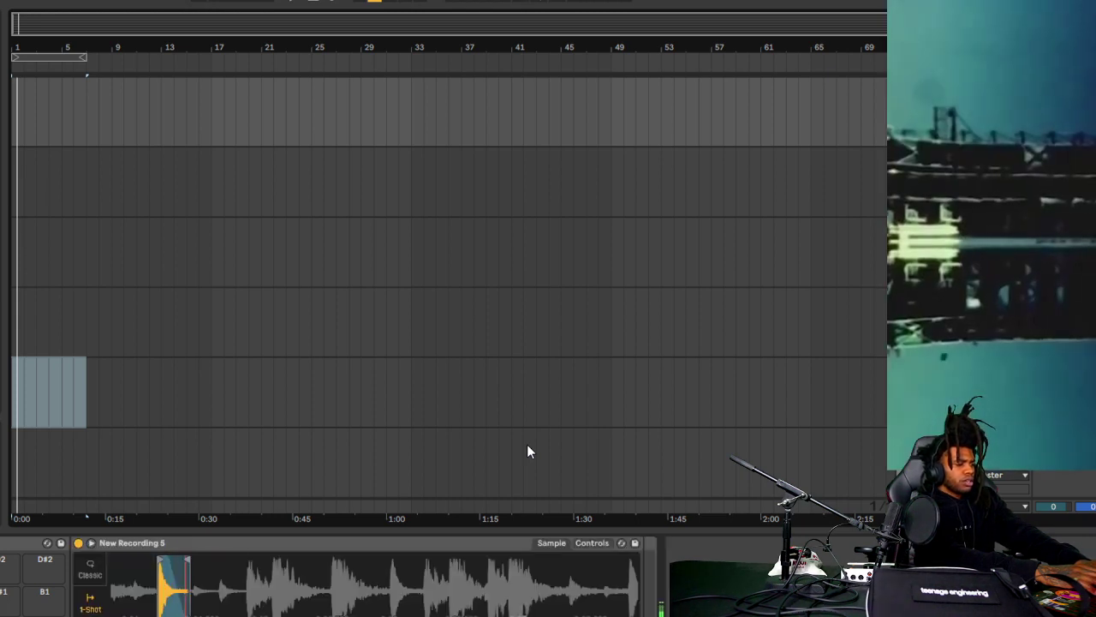
{"action": "key", "text": "ctrl+z"}
{"action": "key", "text": "ctrl+z"}
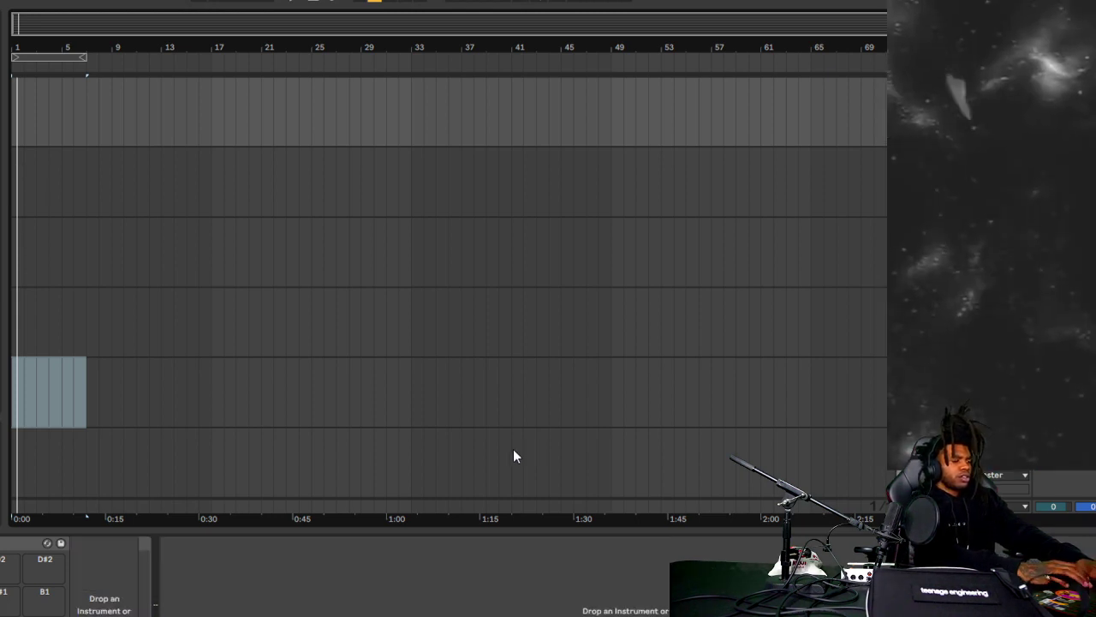
{"action": "key", "text": "ctrl+z"}
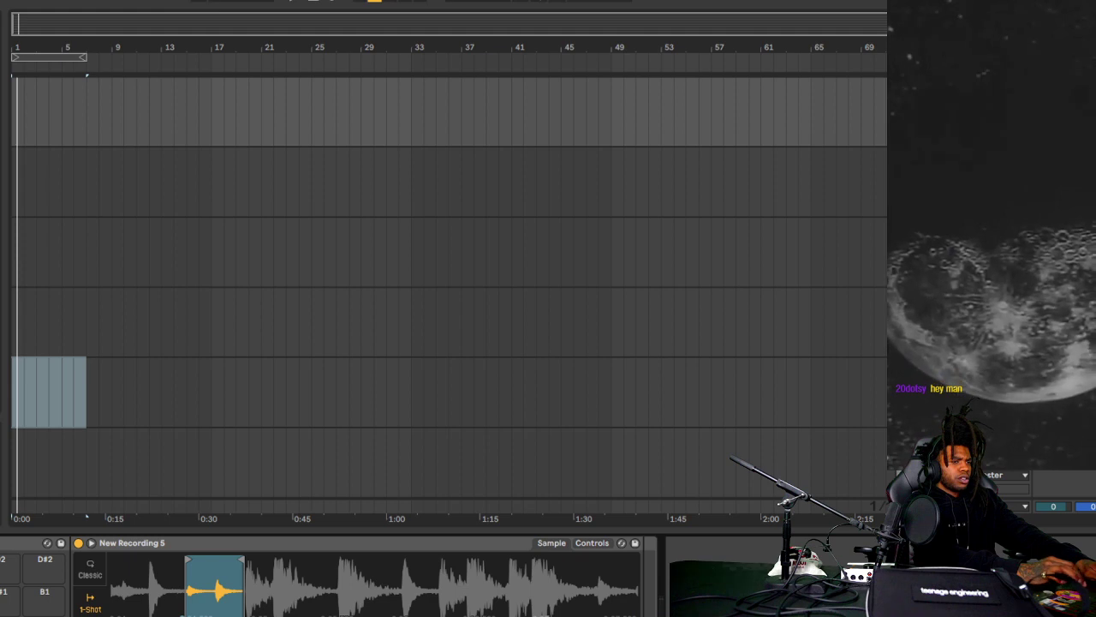
- Create a clip on the Drum Rack track in Session View, with a kick on beat 1 and upper New Recording 5 hits on 1, 1.2 and 1.3
{"action": "key", "text": "Tab"}
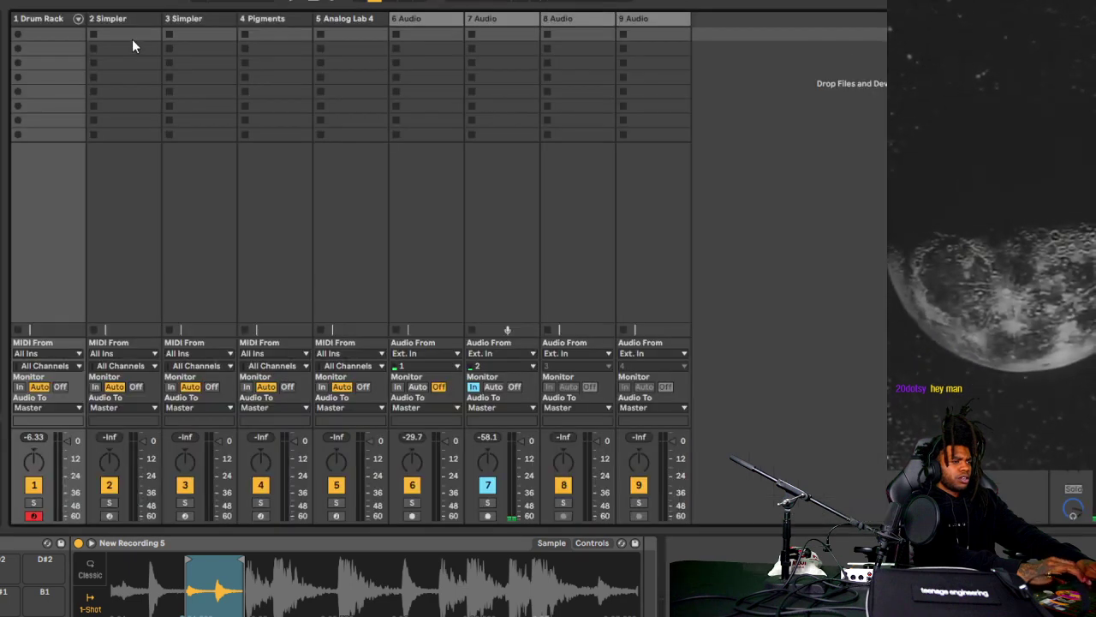
{"action": "double_click", "coordinate": [61, 39]}
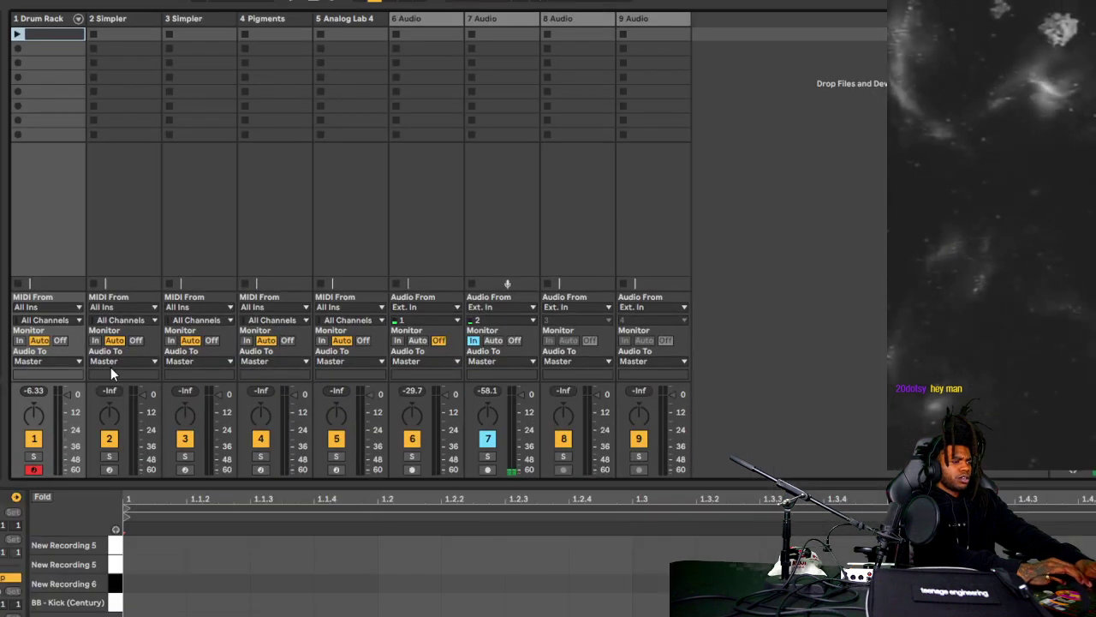
{"action": "double_click", "coordinate": [133, 603]}
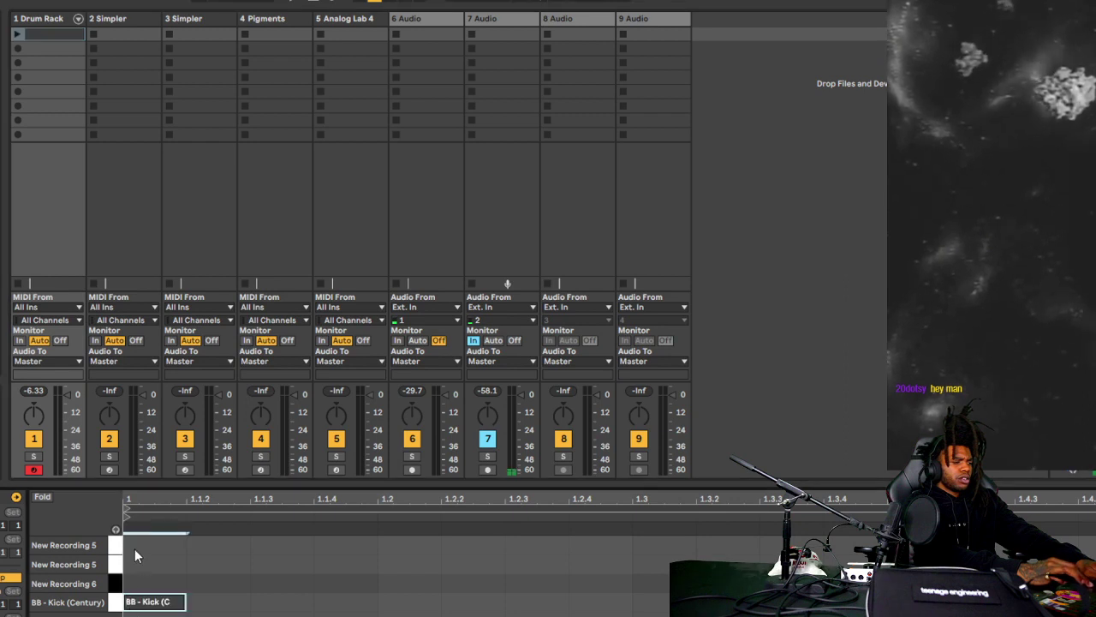
{"action": "double_click", "coordinate": [134, 548]}
{"action": "double_click", "coordinate": [385, 546]}
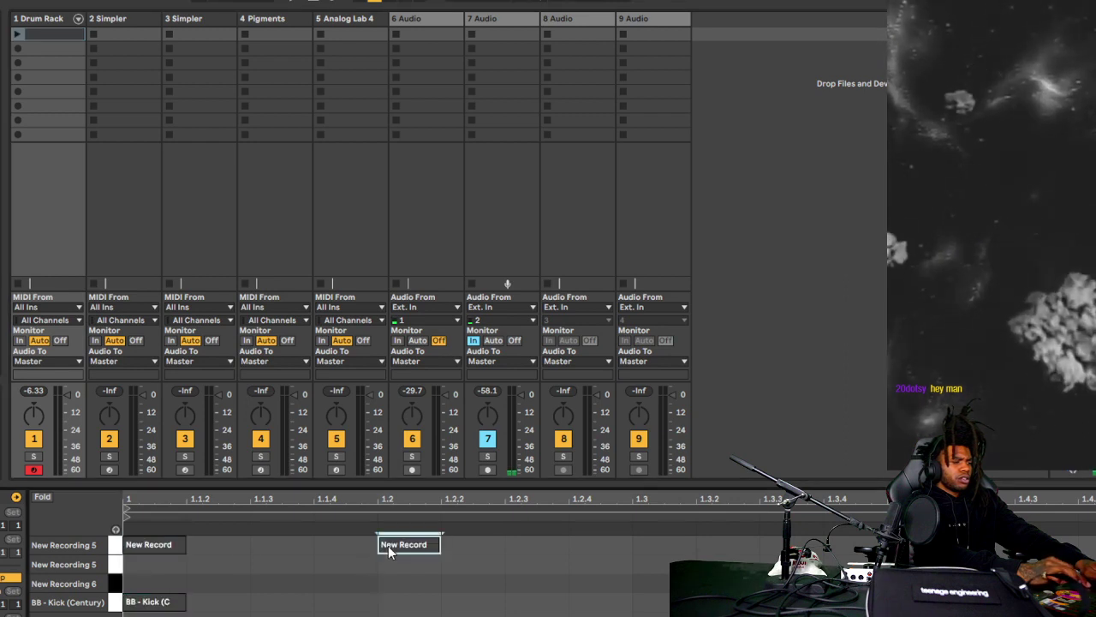
{"action": "double_click", "coordinate": [647, 547]}
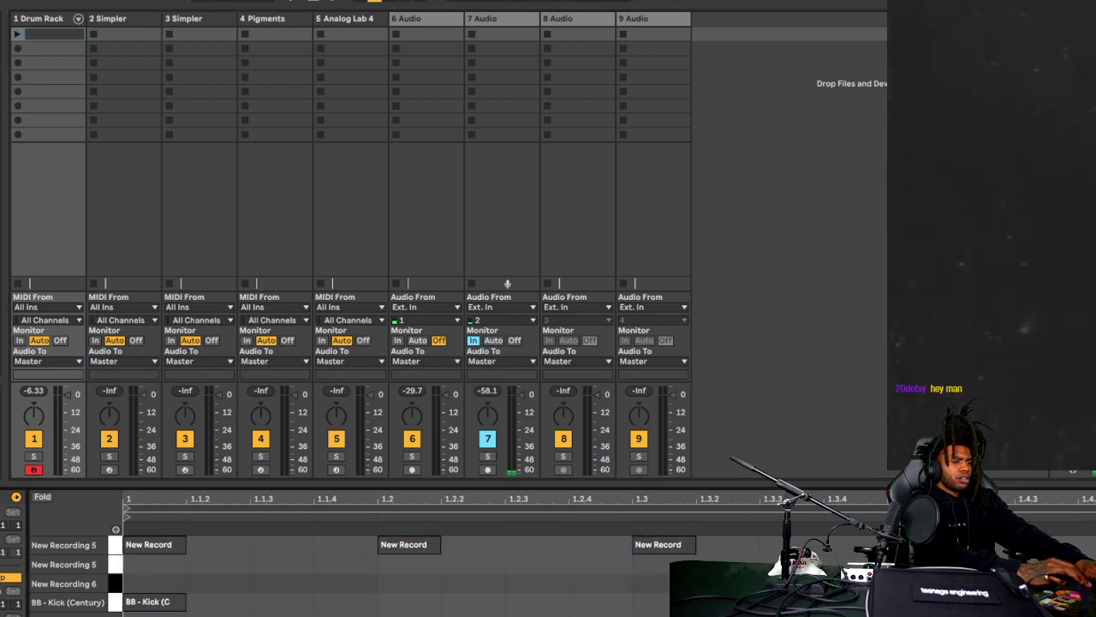
- Launch the Drum Rack clip and add a New Recording 6 hit on beat 1.3
{"action": "left_click", "coordinate": [16, 35]}
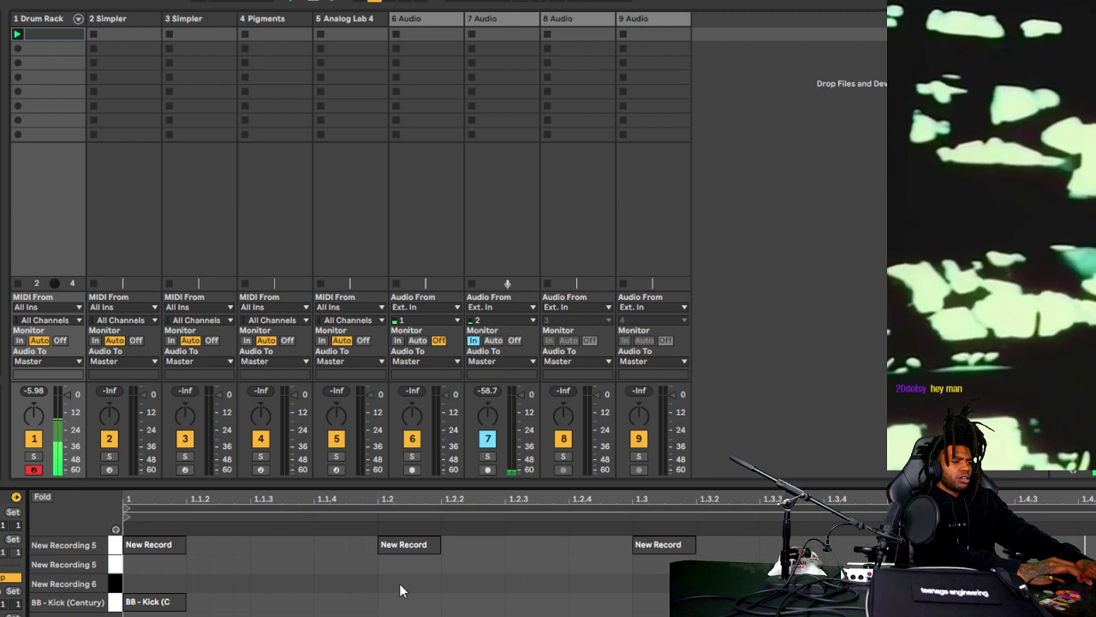
{"action": "double_click", "coordinate": [403, 583]}
{"action": "double_click", "coordinate": [403, 584]}
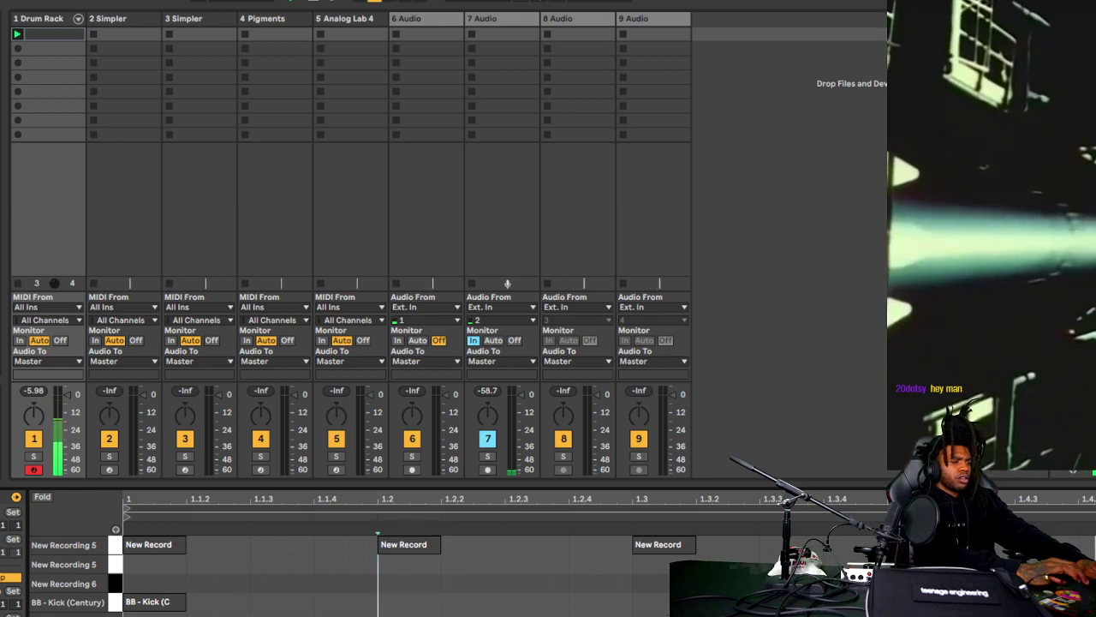
{"action": "double_click", "coordinate": [651, 583]}
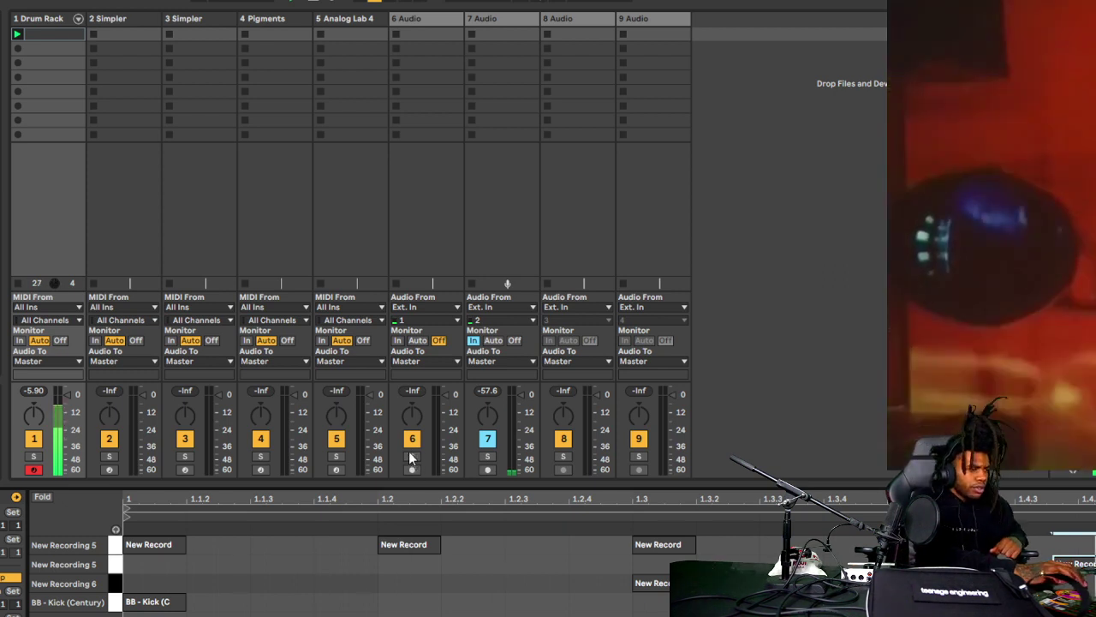
- Switch the 6 Audio track's input monitoring to In and back to Off
{"action": "left_click", "coordinate": [399, 340]}
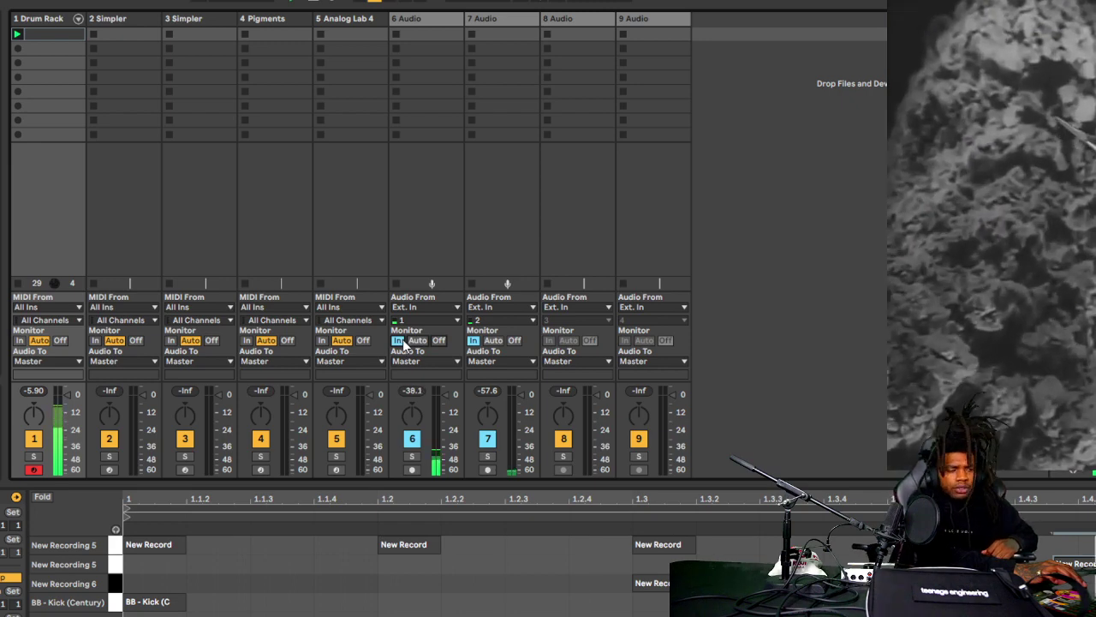
{"action": "left_click", "coordinate": [437, 341]}
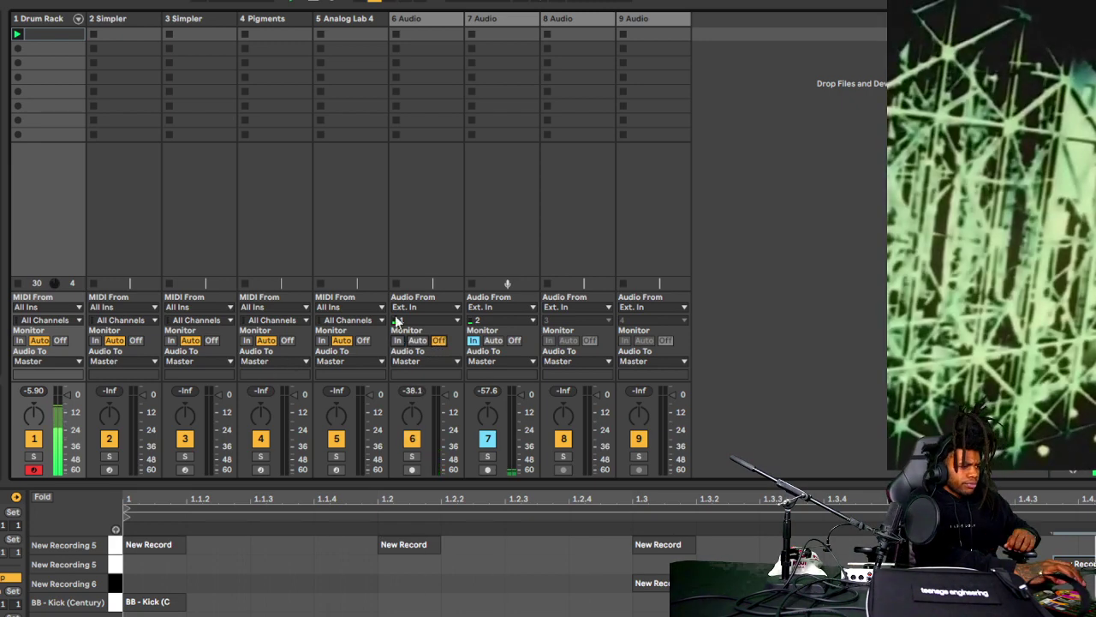
- Stop the loop in the Arrangement View, select the 7 Audio track and toggle playback from bar 1
{"action": "key", "text": "Tab"}
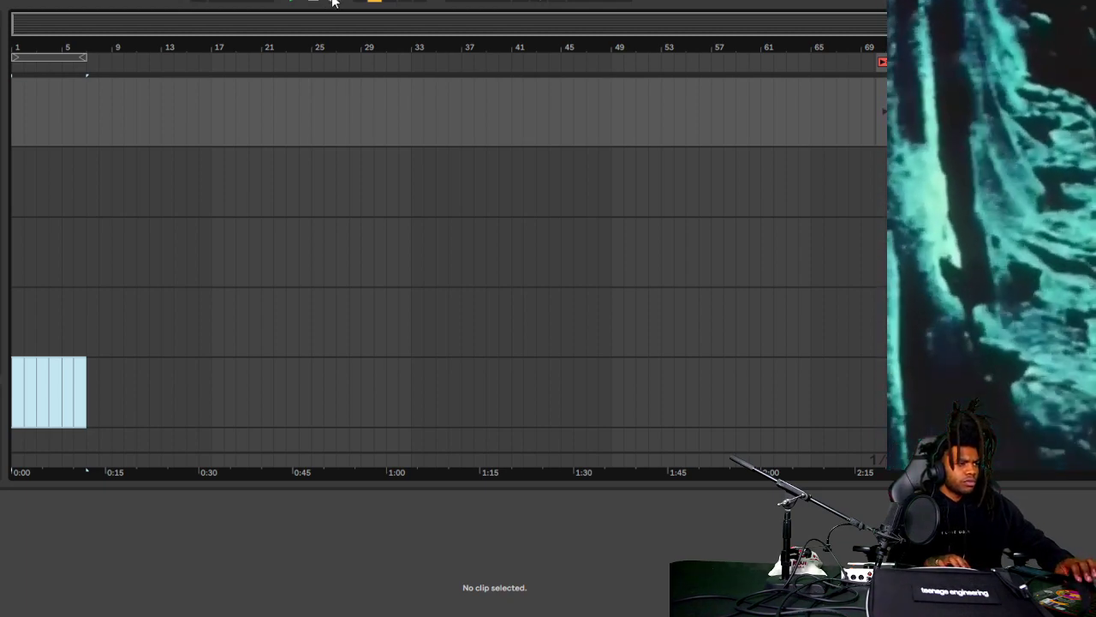
{"action": "left_click", "coordinate": [317, 2]}
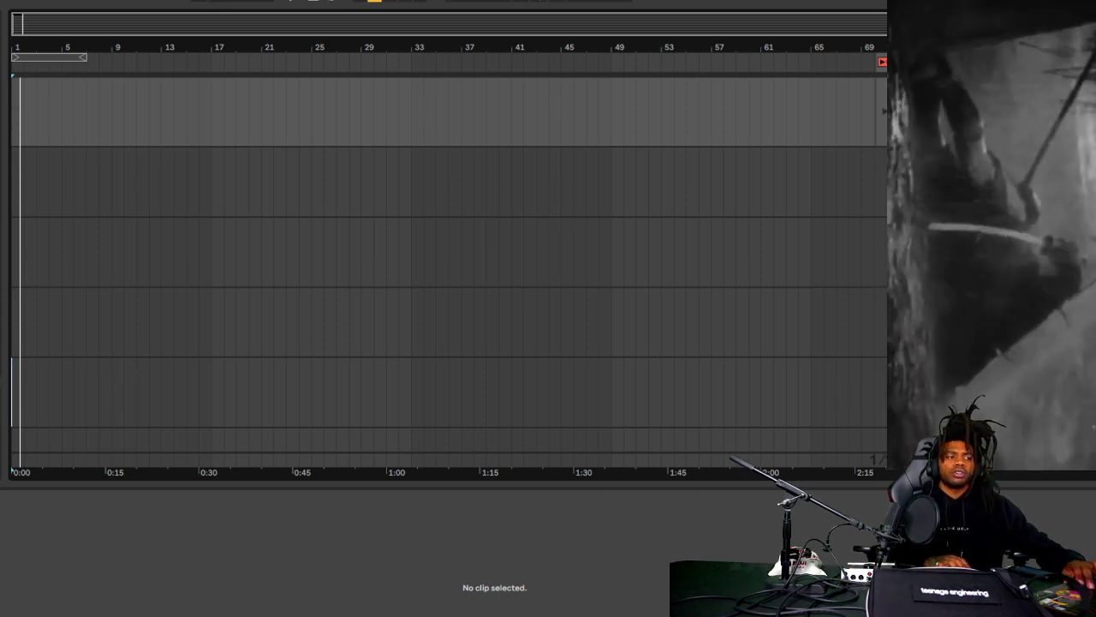
{"action": "scroll", "coordinate": [445, 257], "scroll_direction": "up", "scroll_amount": 2}
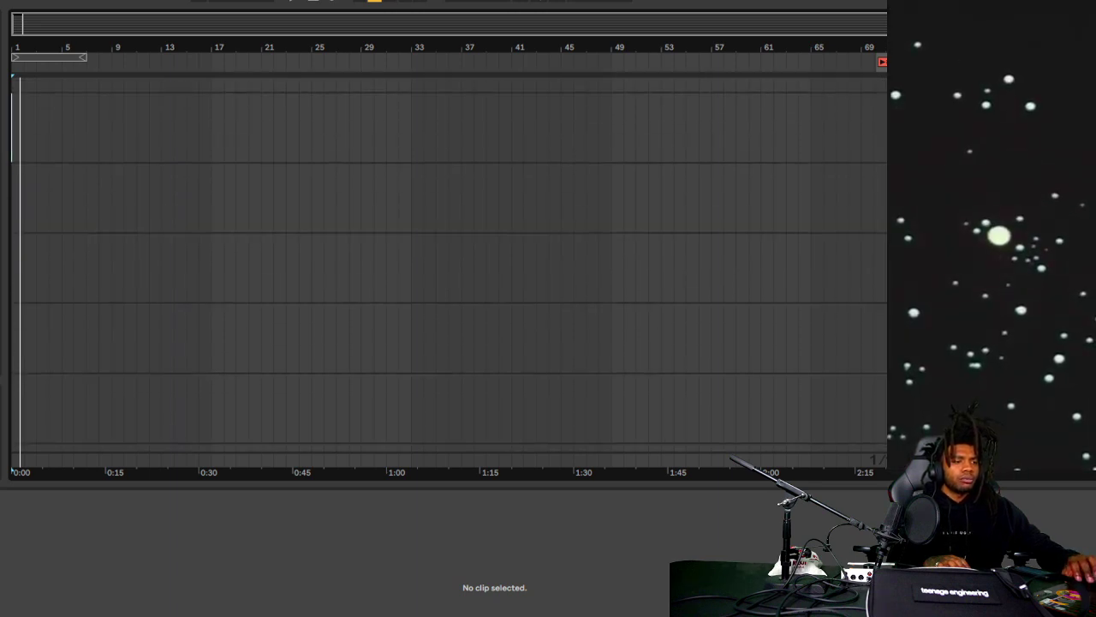
{"action": "left_click", "coordinate": [446, 268]}
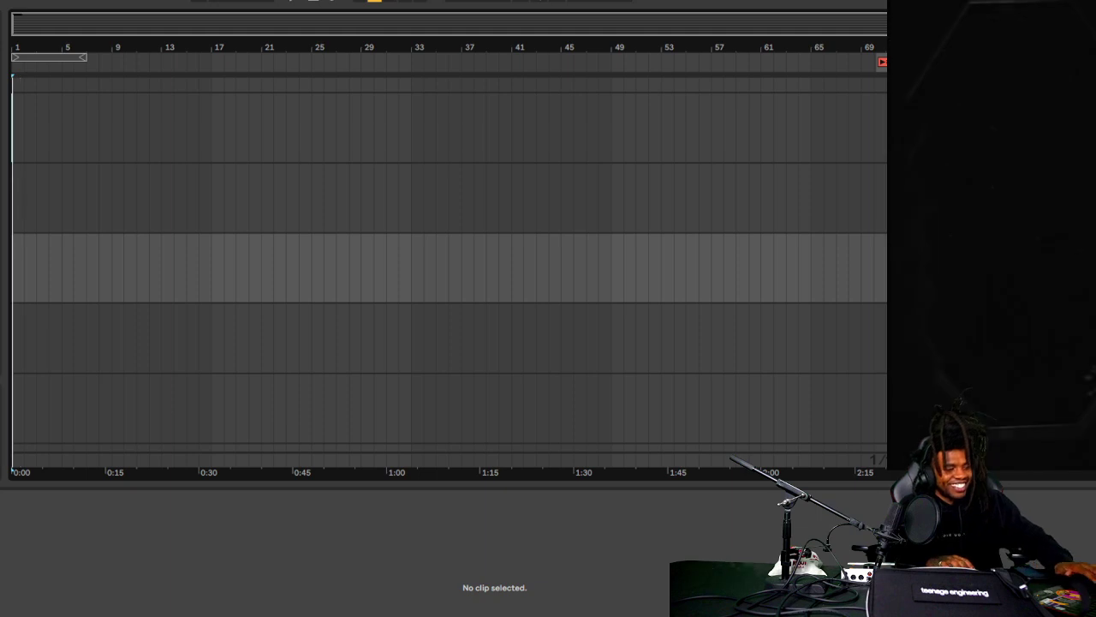
{"action": "key", "text": "space"}
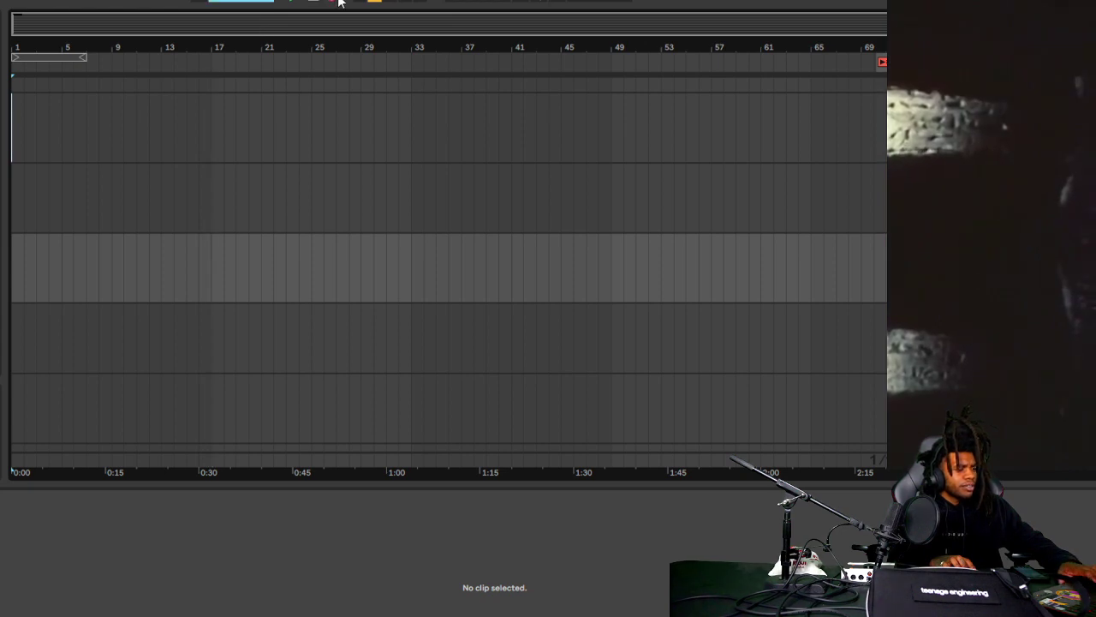
- Record an audio take of about eleven bars on the 7 Audio track from bar 1 and play it back
{"action": "left_click", "coordinate": [339, 2]}
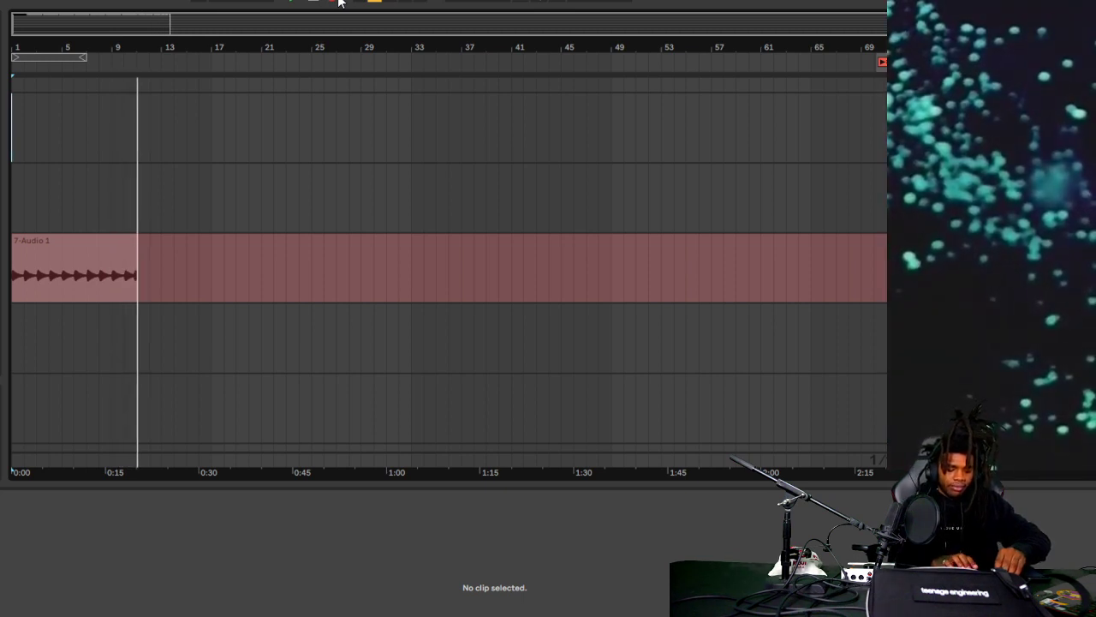
{"action": "left_click", "coordinate": [337, 2]}
{"action": "key", "text": "space"}
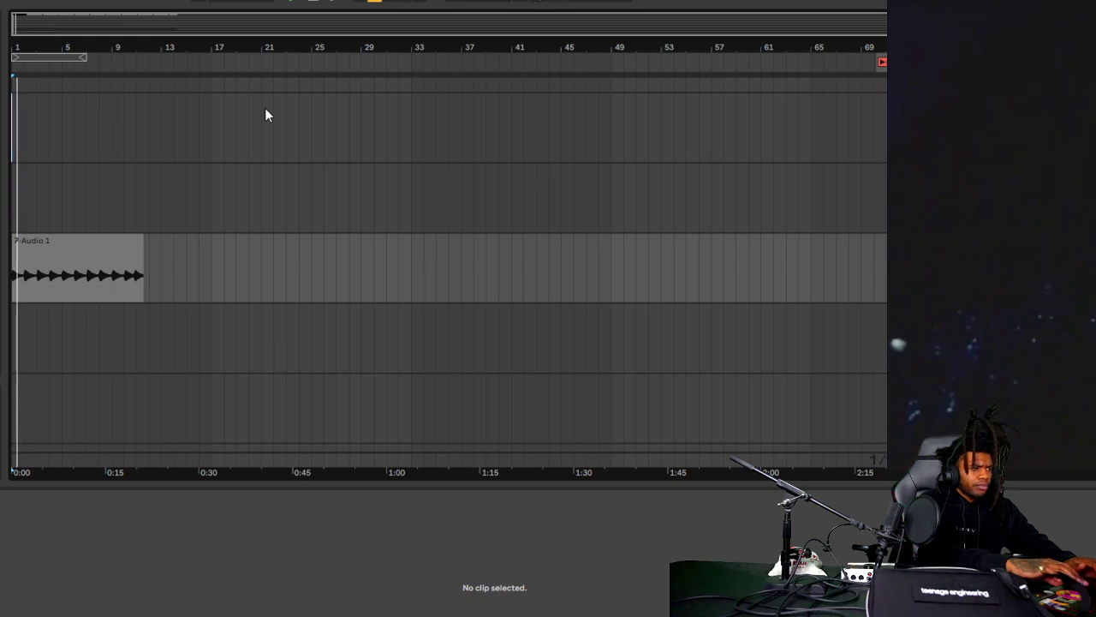
- Split the 7-Audio 1 clip at bar 9 and duplicate its first eight bars over bars 9 to 17
{"action": "left_click_drag", "start_coordinate": [112, 13], "coordinate": [112, 86]}
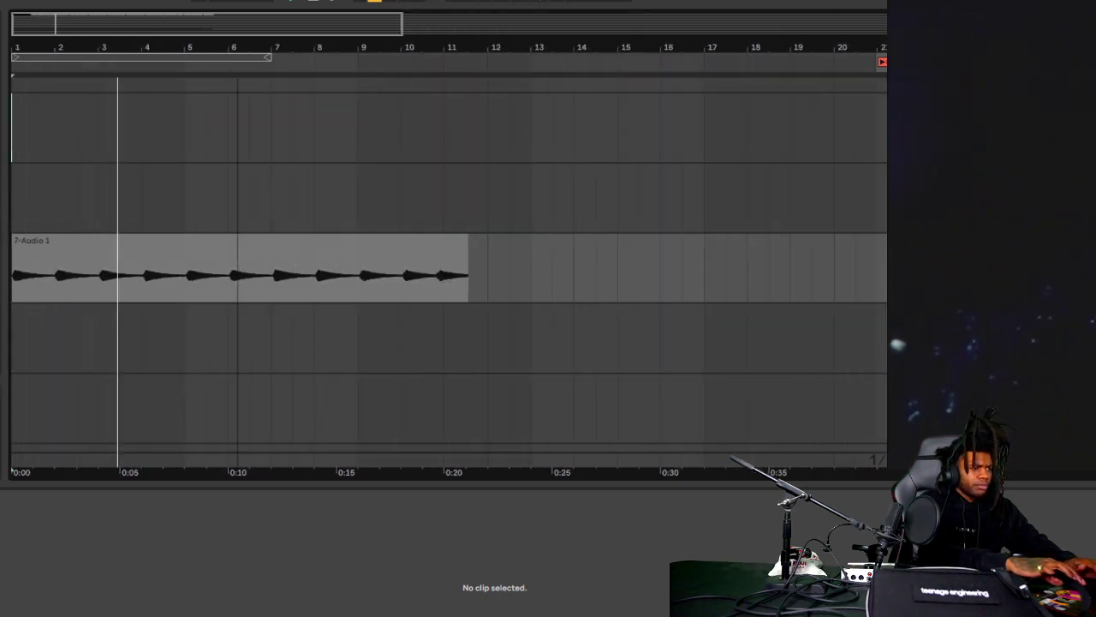
{"action": "left_click", "coordinate": [356, 273]}
{"action": "key", "text": "ctrl+e"}
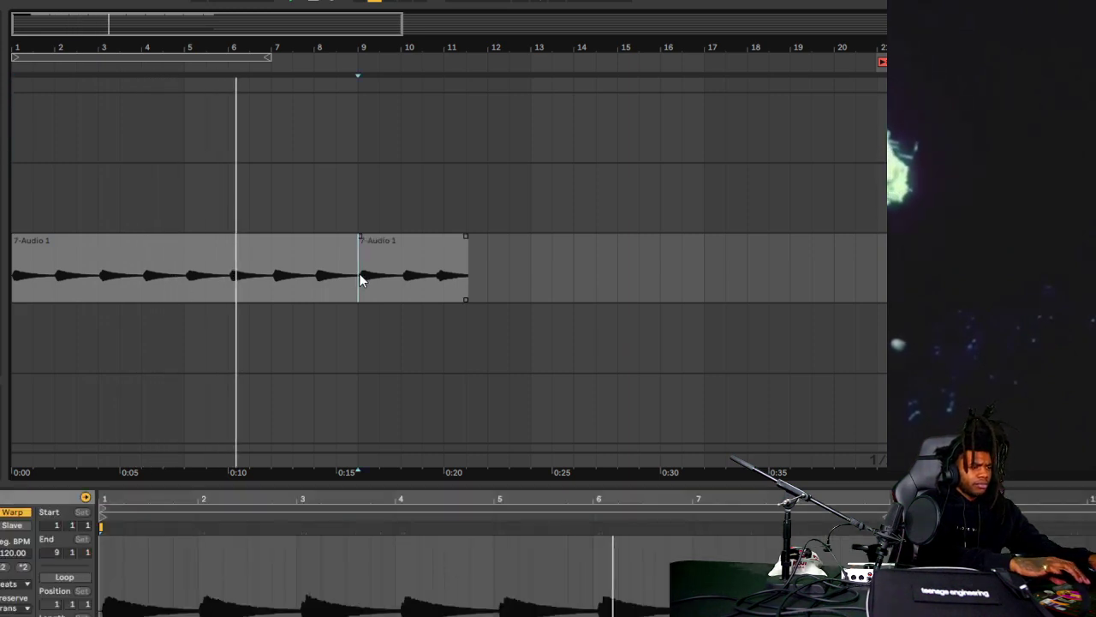
{"action": "left_click", "coordinate": [294, 252]}
{"action": "key", "text": "ctrl+d"}
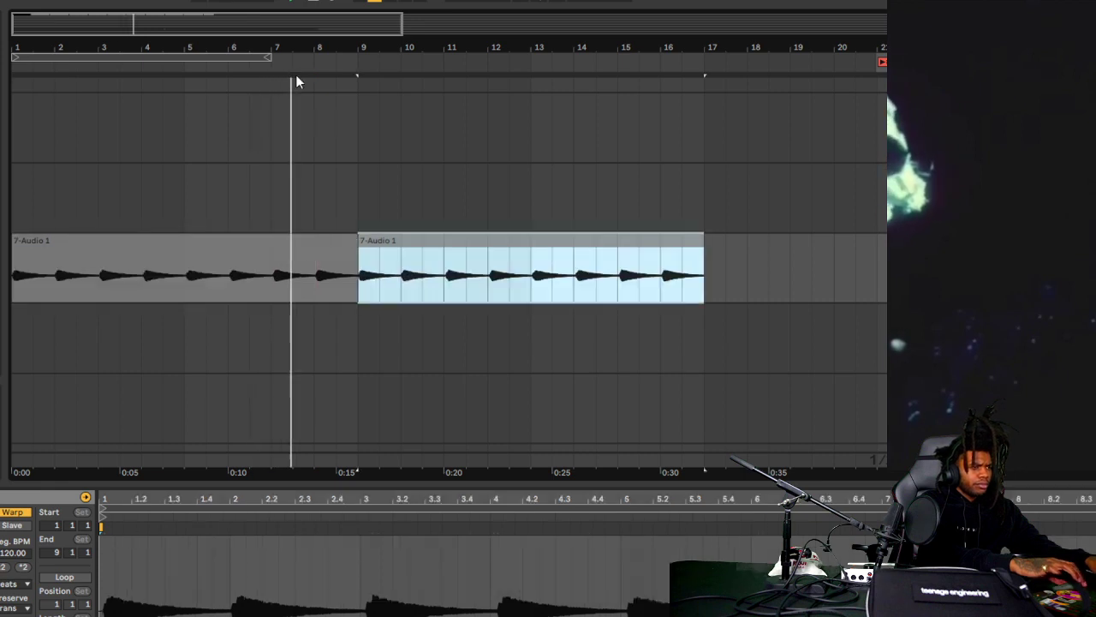
- Extend the loop to bar 9 and record a looped take on the 8 Audio track, toggling playback to check it
{"action": "left_click_drag", "start_coordinate": [275, 56], "coordinate": [353, 65]}
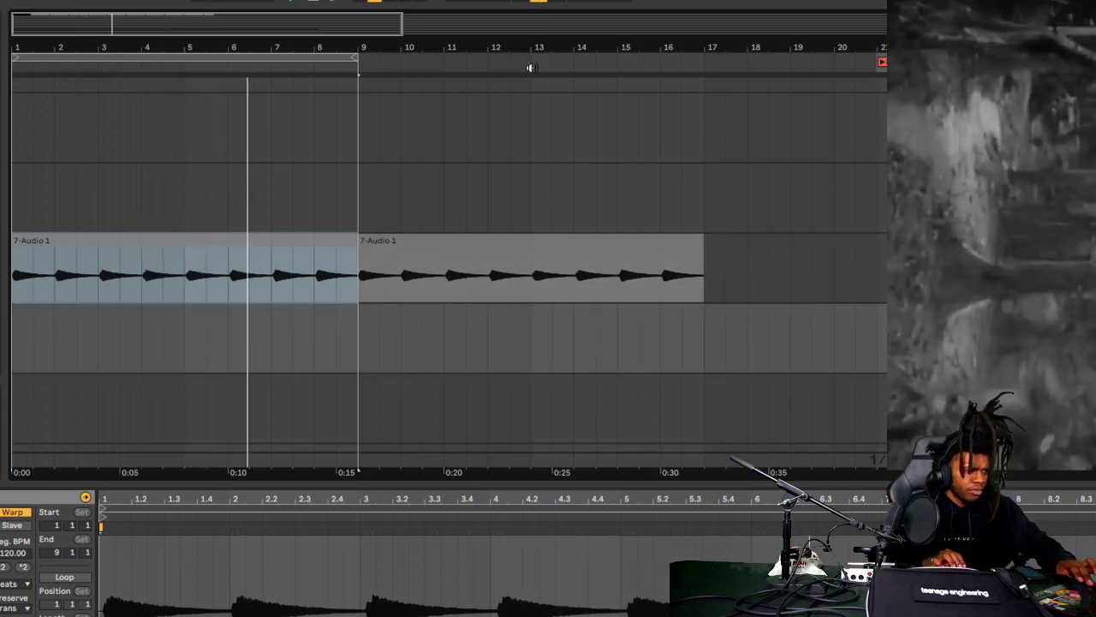
{"action": "left_click", "coordinate": [335, 2]}
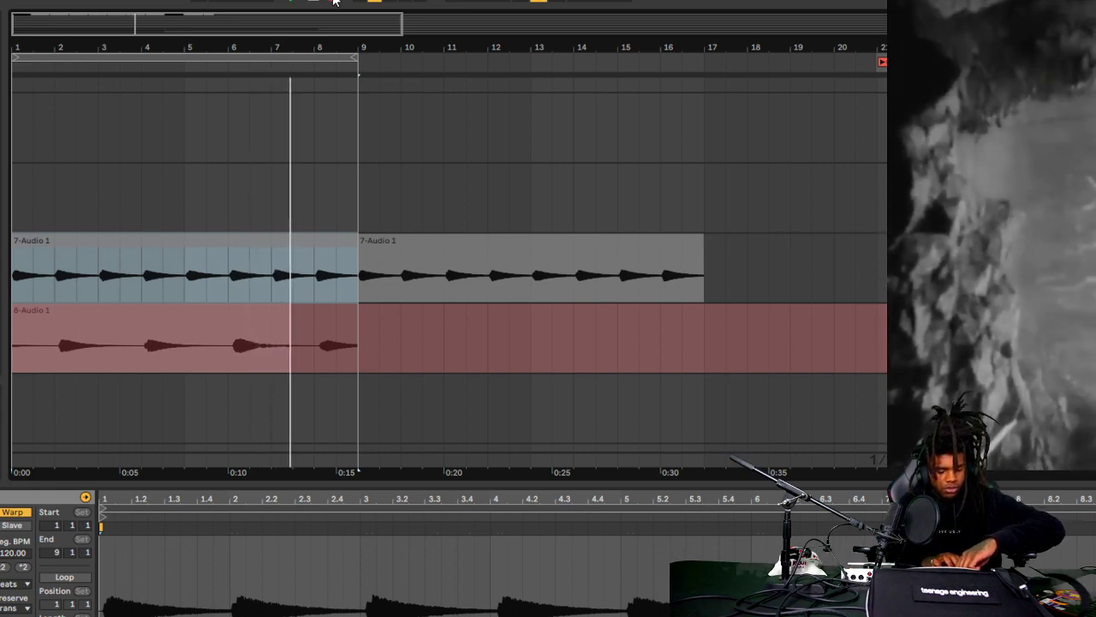
{"action": "key", "text": "space"}
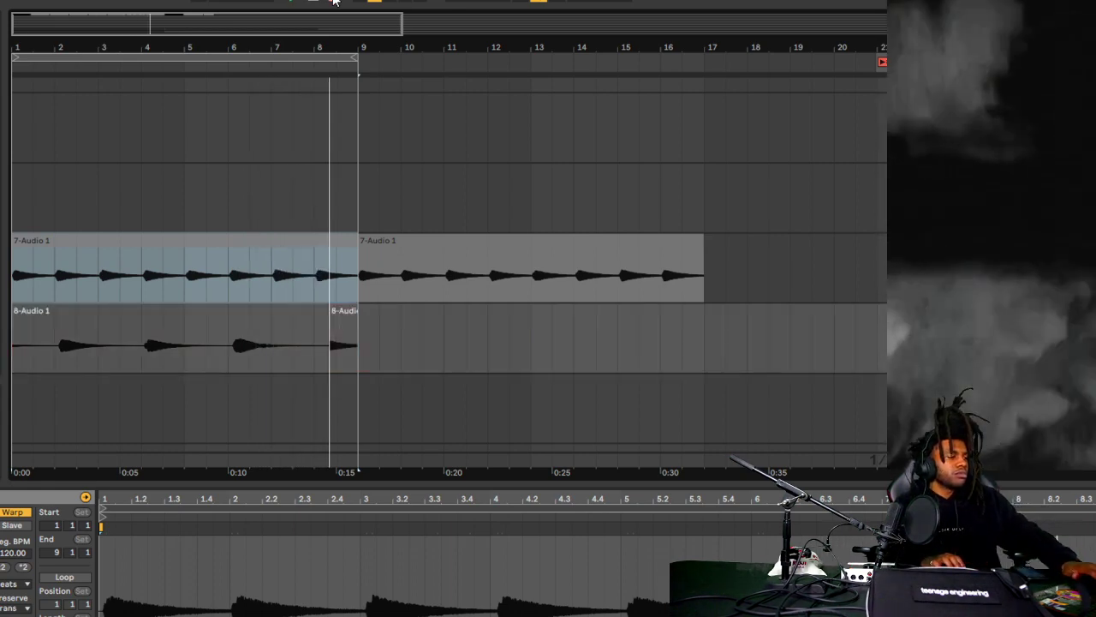
{"action": "key", "text": "space"}
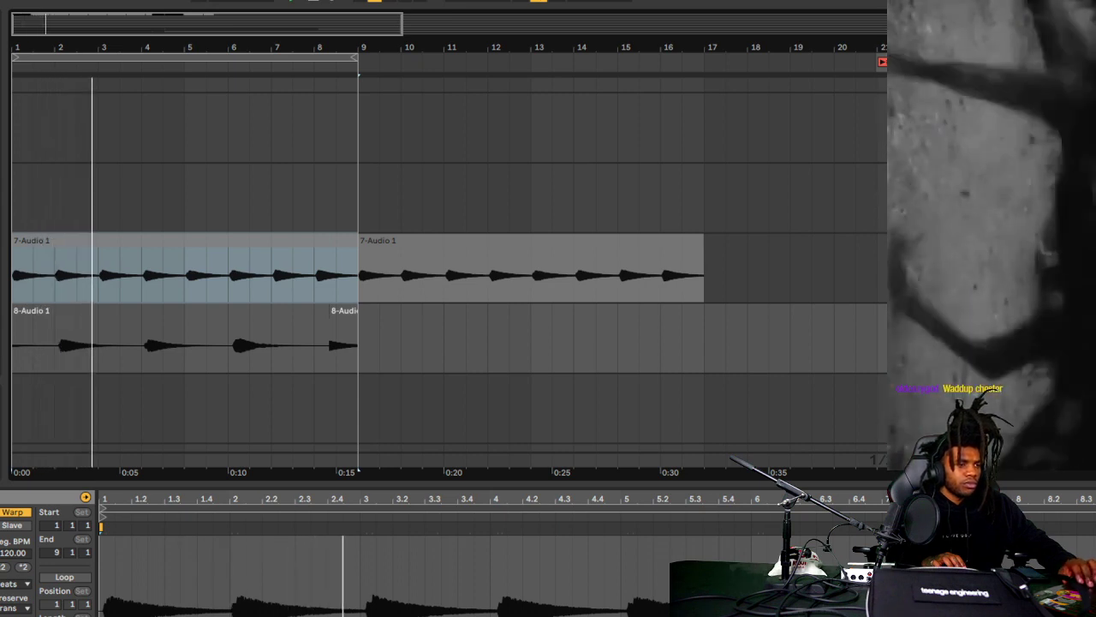
{"action": "key", "text": "space"}
{"action": "key", "text": "space"}
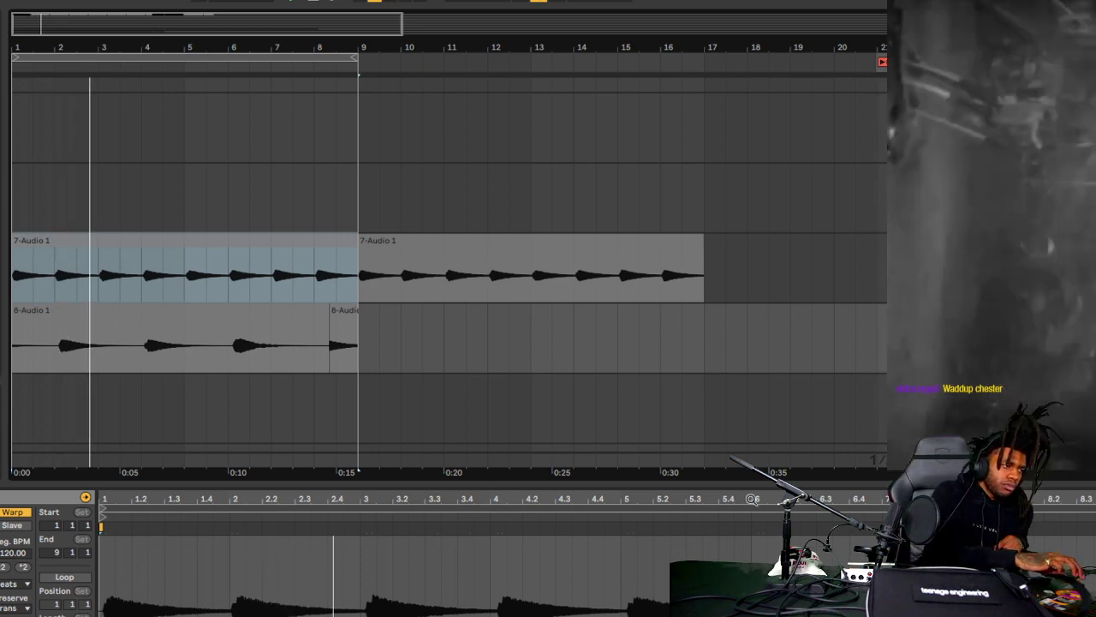
- Split the 8-Audio 1 take at bar 5, move its first four bars to bar 5 and extend their start back to bar 1
{"action": "left_click", "coordinate": [146, 309]}
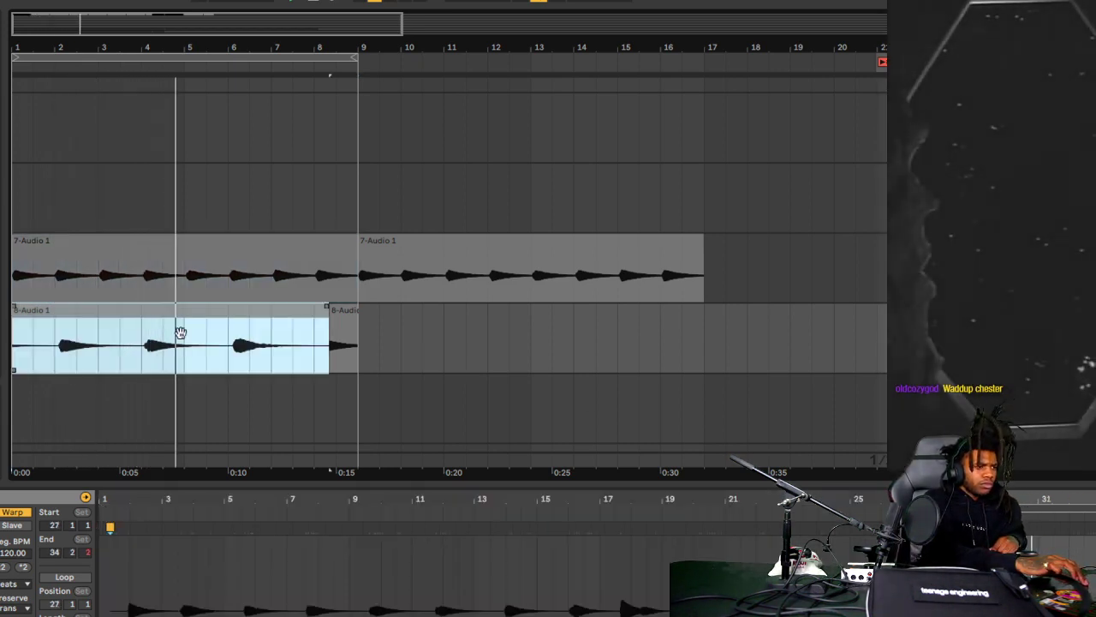
{"action": "left_click", "coordinate": [192, 354]}
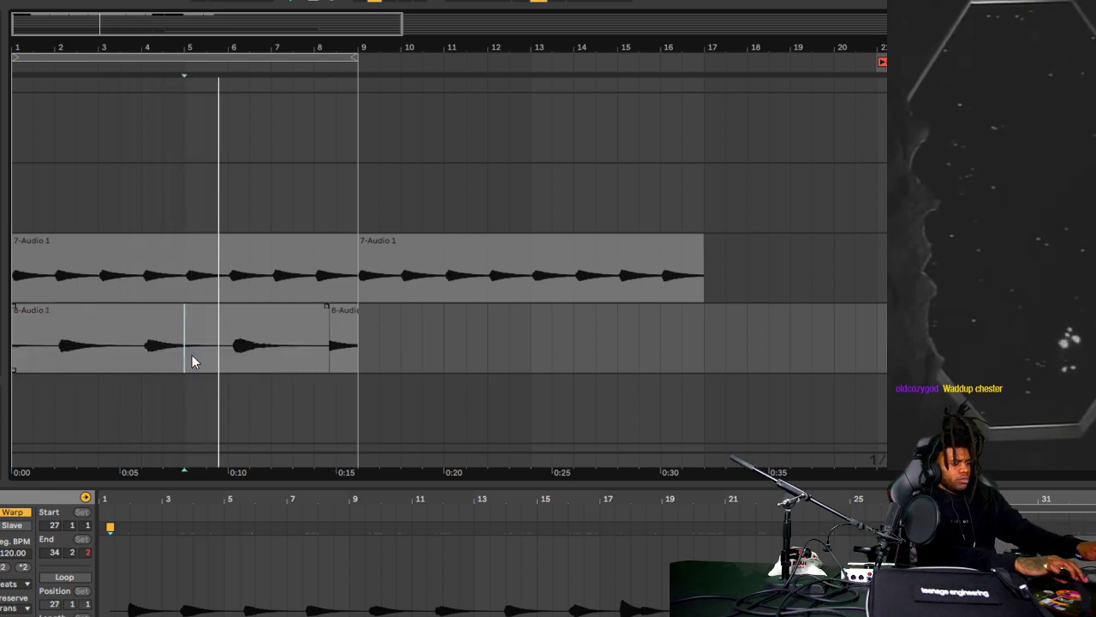
{"action": "key", "text": "ctrl+e"}
{"action": "left_click_drag", "start_coordinate": [159, 313], "coordinate": [324, 341]}
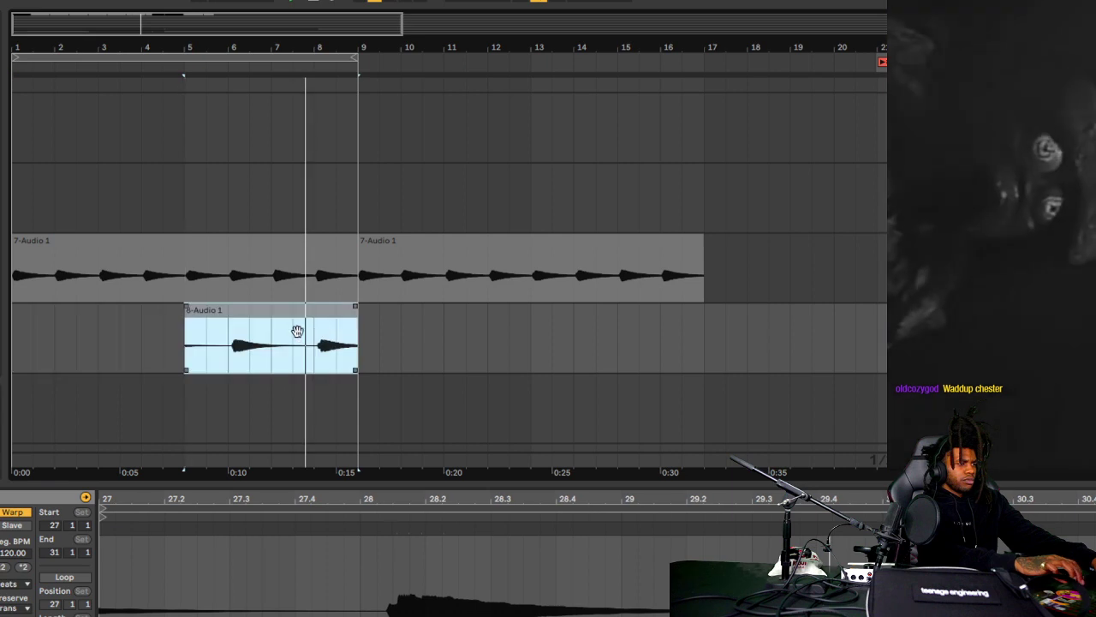
{"action": "left_click_drag", "start_coordinate": [185, 313], "coordinate": [9, 310]}
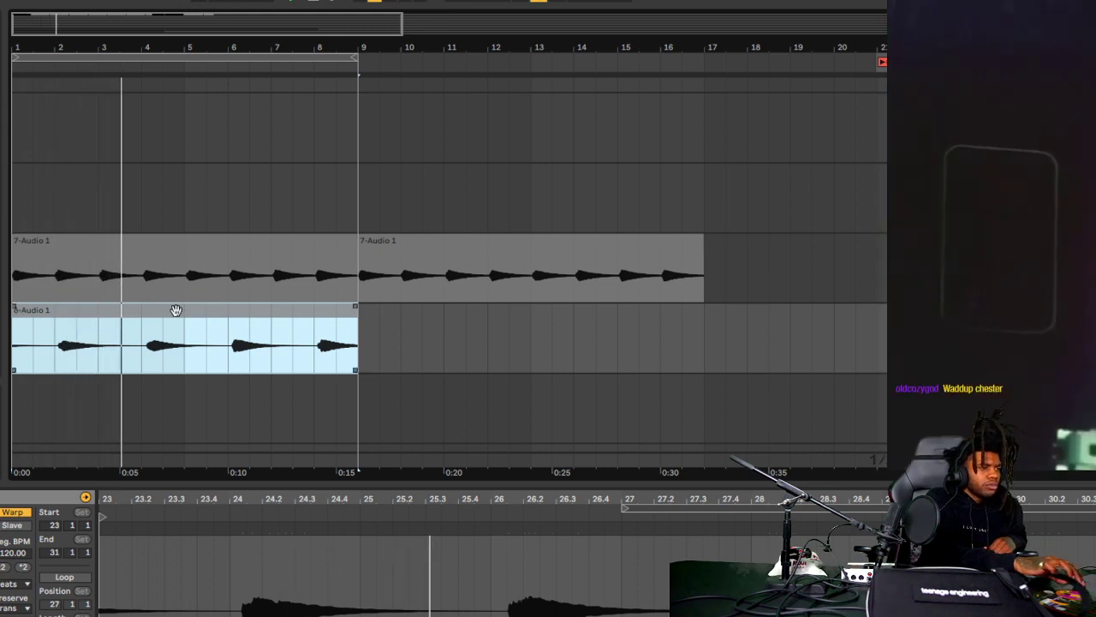
- Record a take on the 9 Audio track over the eight-bar loop
{"action": "left_click", "coordinate": [75, 423]}
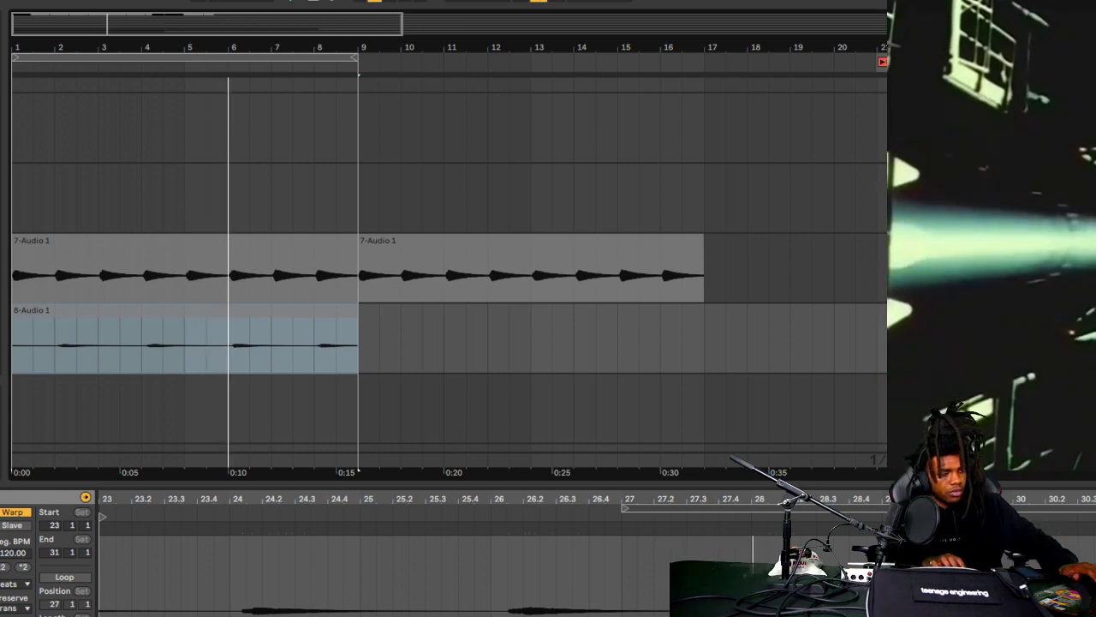
{"action": "key", "text": "space"}
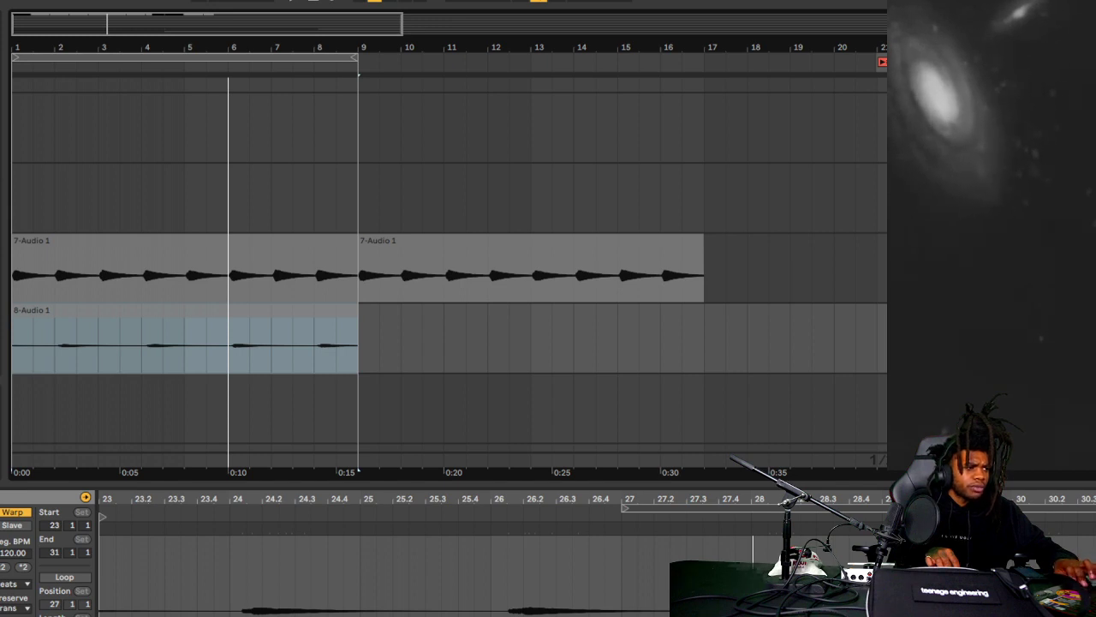
{"action": "left_click", "coordinate": [315, 2]}
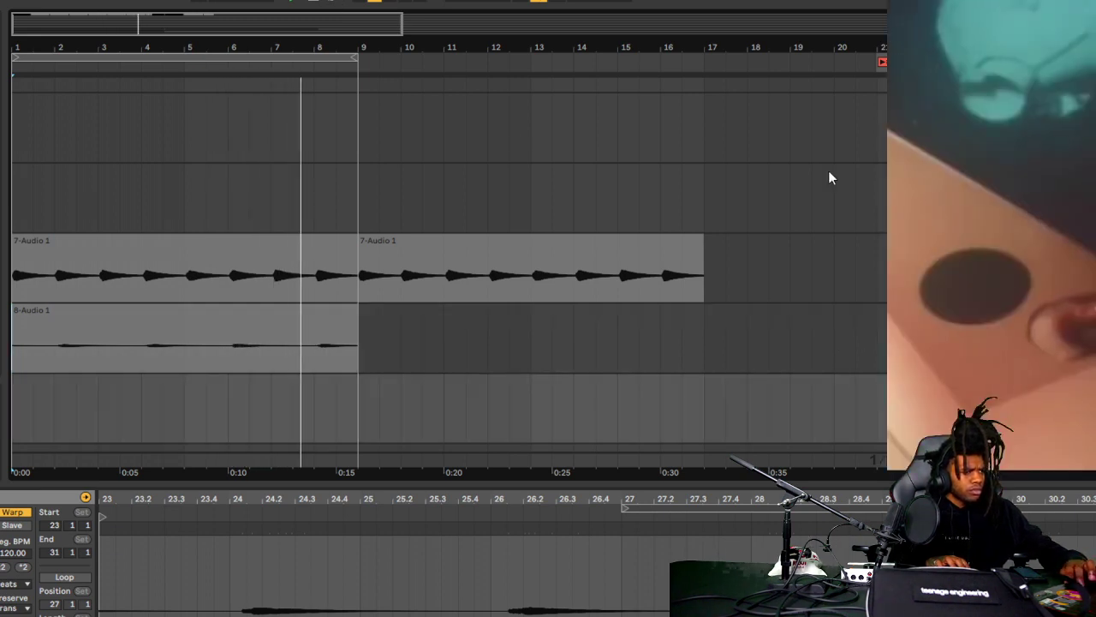
{"action": "left_click", "coordinate": [334, 3]}
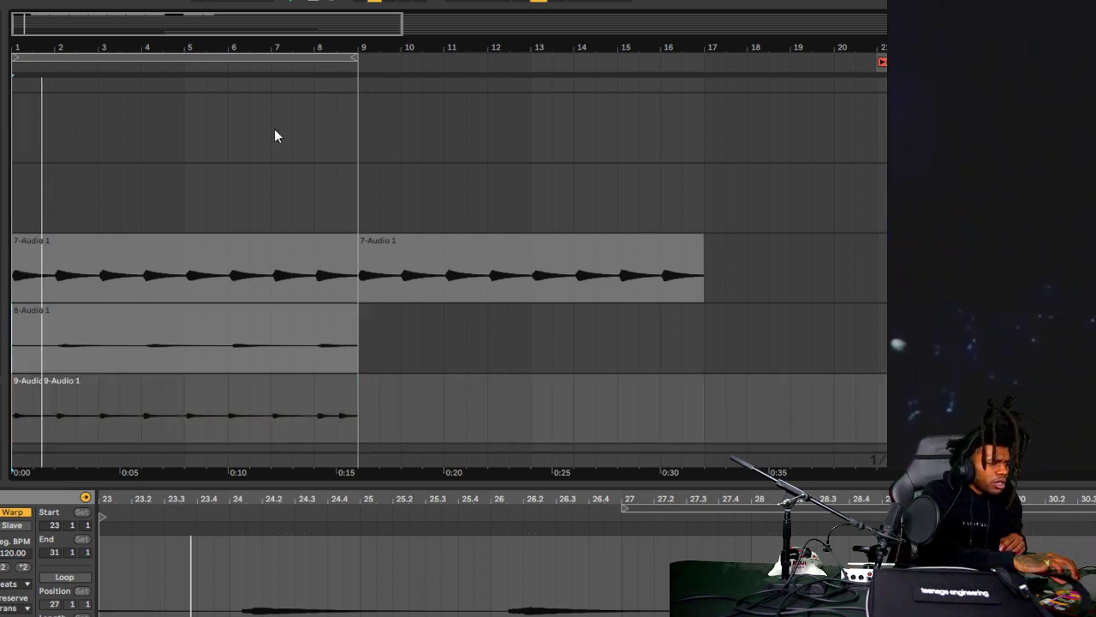
- Move the looped 9-Audio 1 take to bars 9 to 17, extend its start back to bar 1 and play it
{"action": "left_click", "coordinate": [44, 394]}
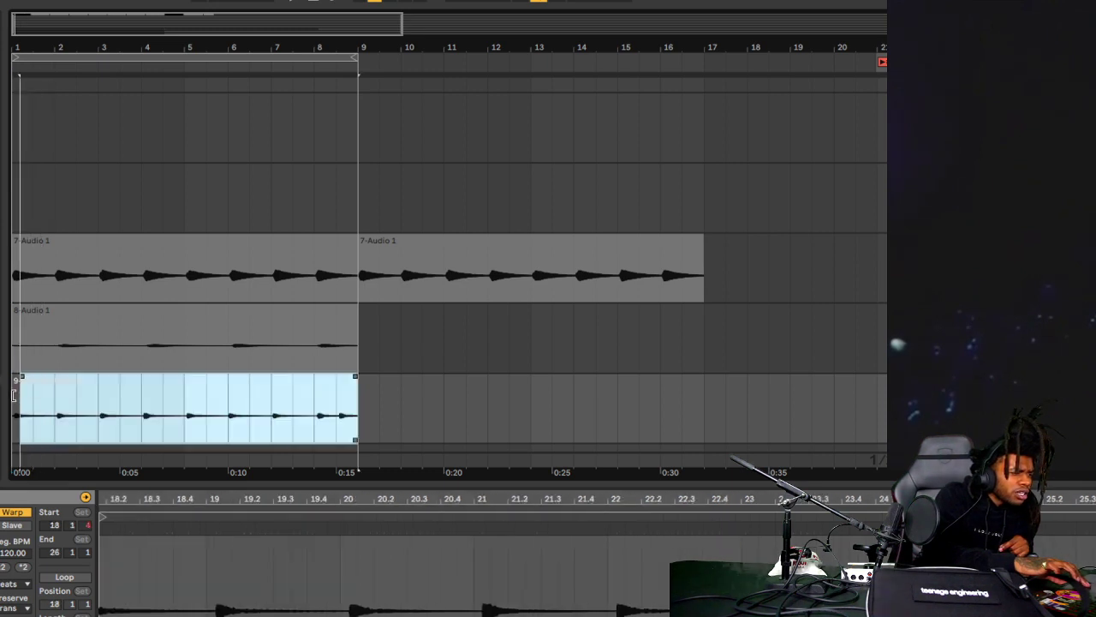
{"action": "left_click_drag", "start_coordinate": [54, 383], "coordinate": [16, 370]}
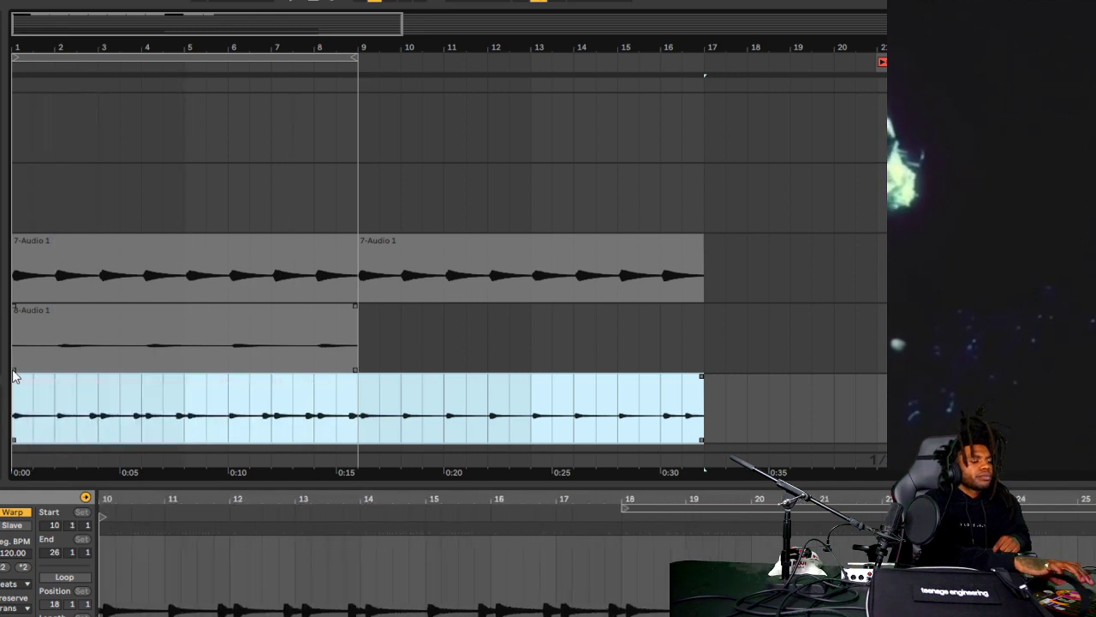
{"action": "key", "text": "space"}
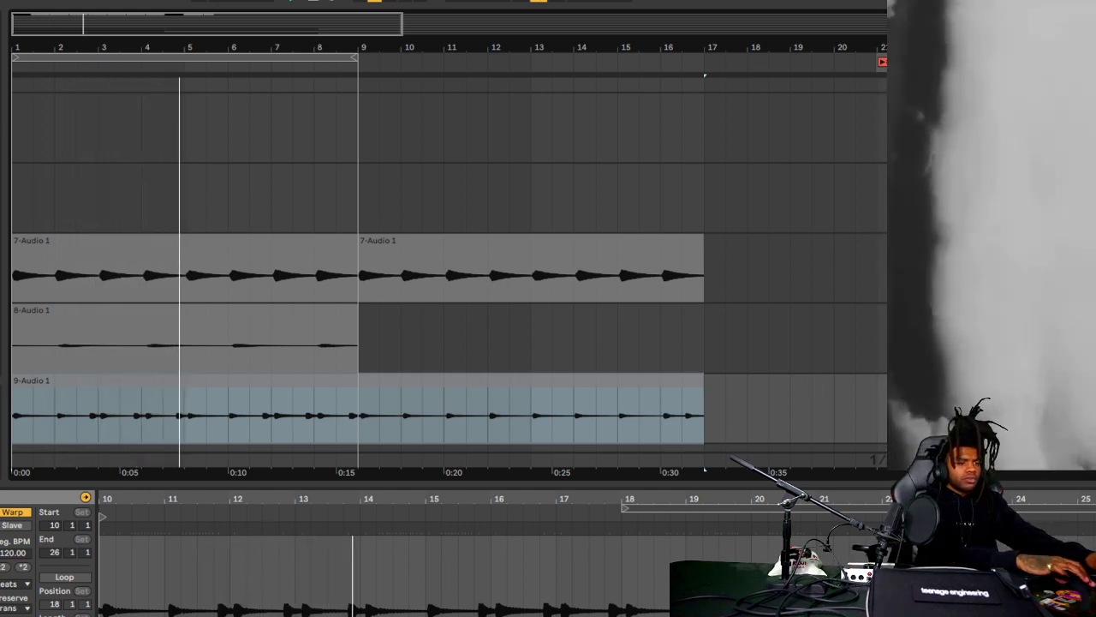
- Insert new audio tracks below the 9 Audio track
{"action": "scroll", "coordinate": [449, 273], "scroll_direction": "down", "scroll_amount": 1}
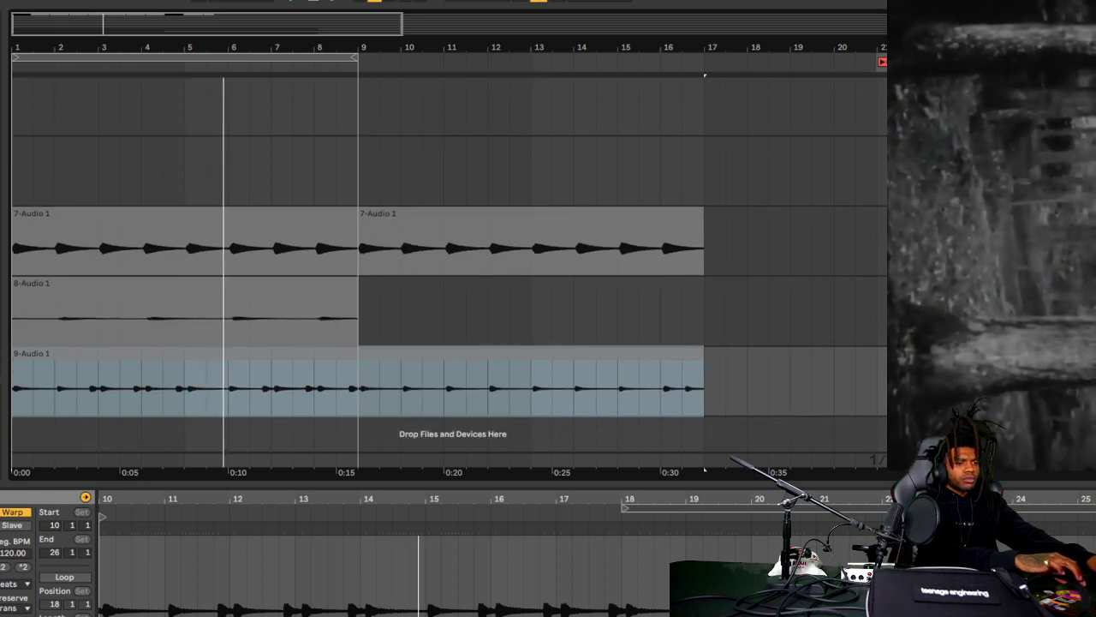
{"action": "key", "text": "ctrl+t"}
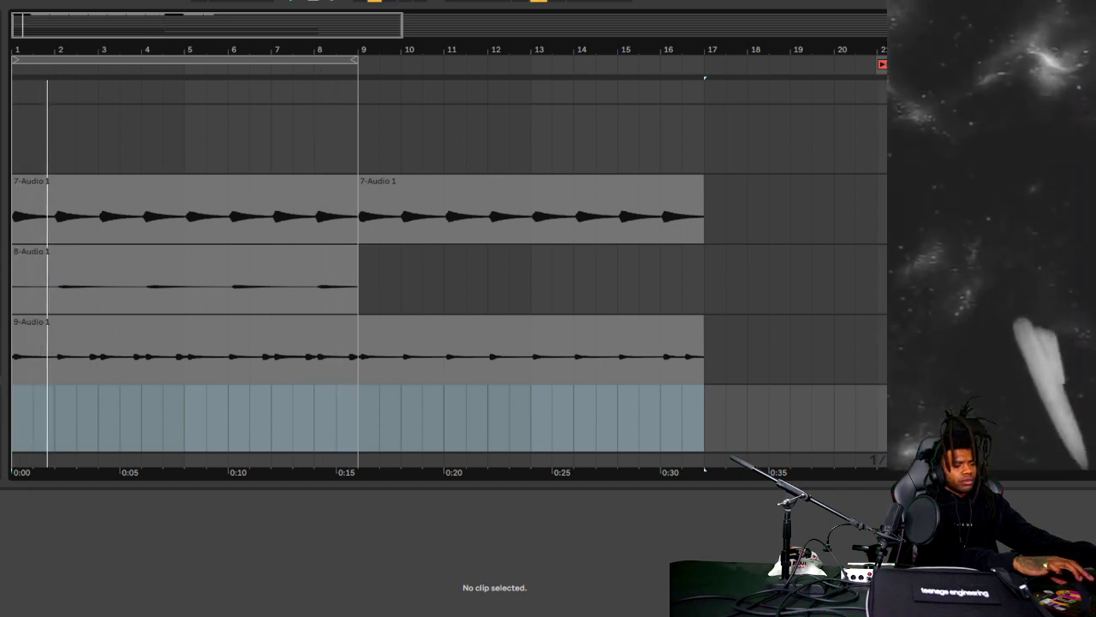
{"action": "scroll", "coordinate": [445, 257], "scroll_direction": "down", "scroll_amount": 5}
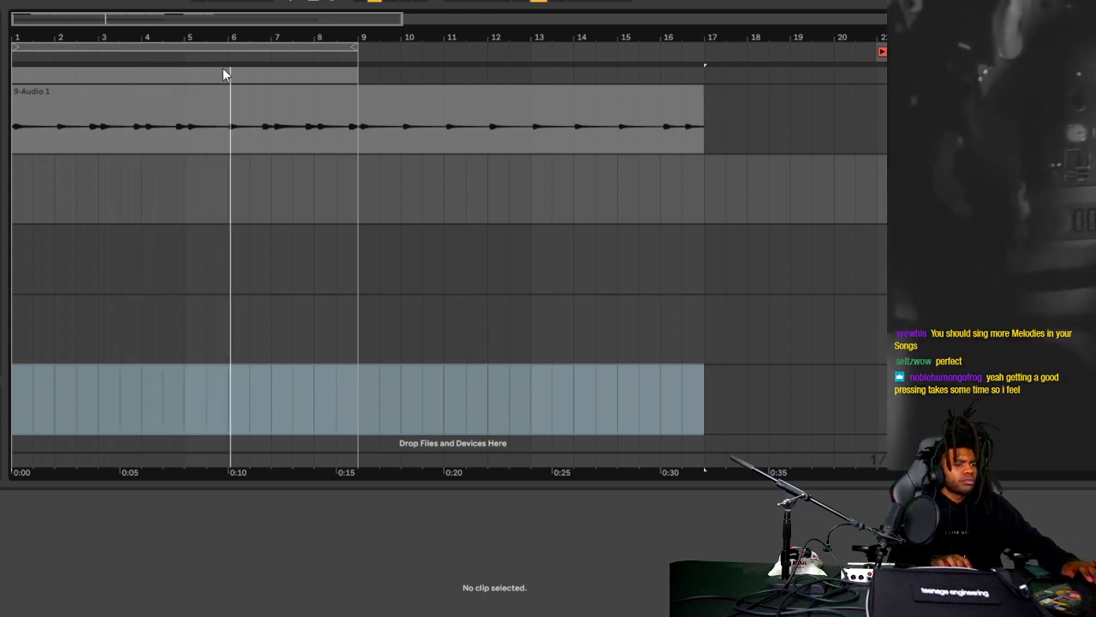
- Record a take on the 10 Audio track over the eight-bar loop
{"action": "left_click", "coordinate": [322, 3]}
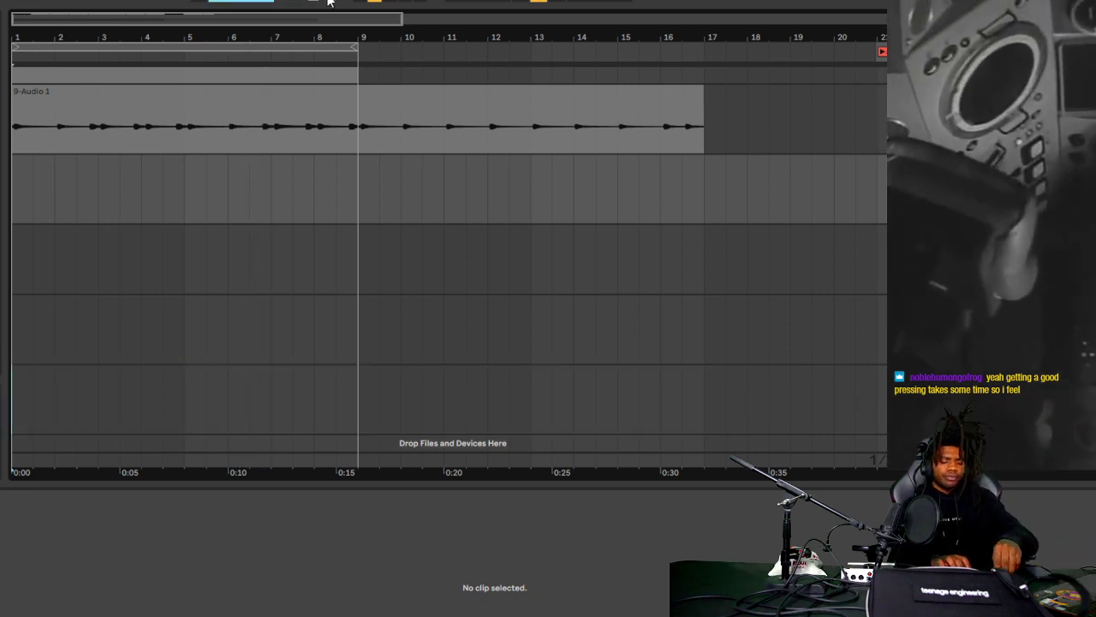
{"action": "left_click", "coordinate": [328, 2]}
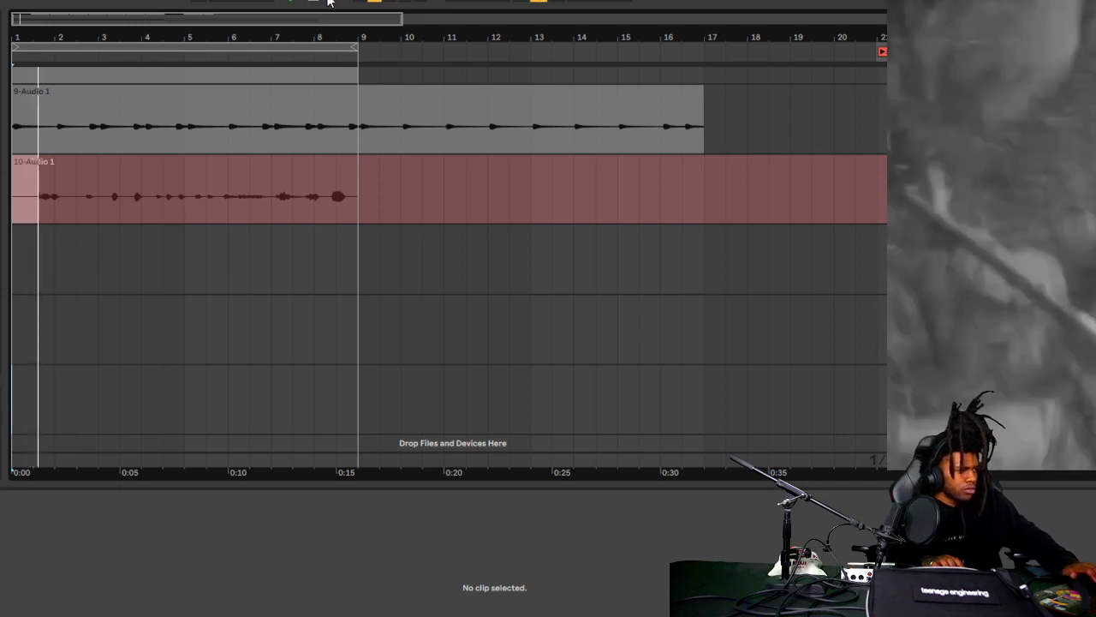
{"action": "left_click", "coordinate": [328, 1]}
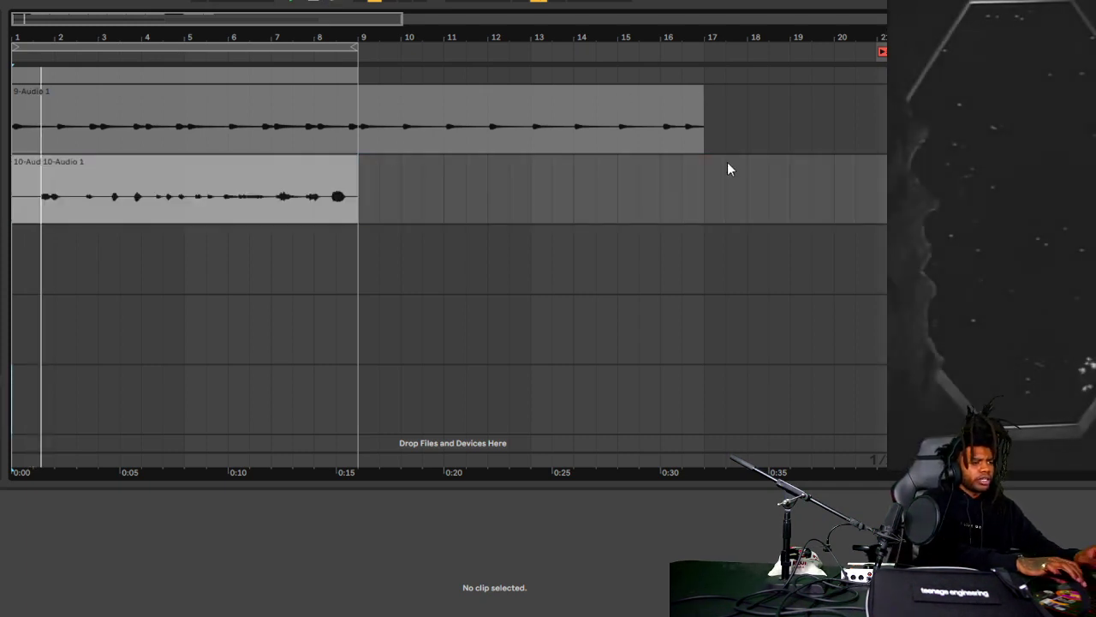
- Extend the 10-Audio 1 take over its leading fragment, move it to bar 9 and extend its start back to bar 1
{"action": "left_click", "coordinate": [172, 157]}
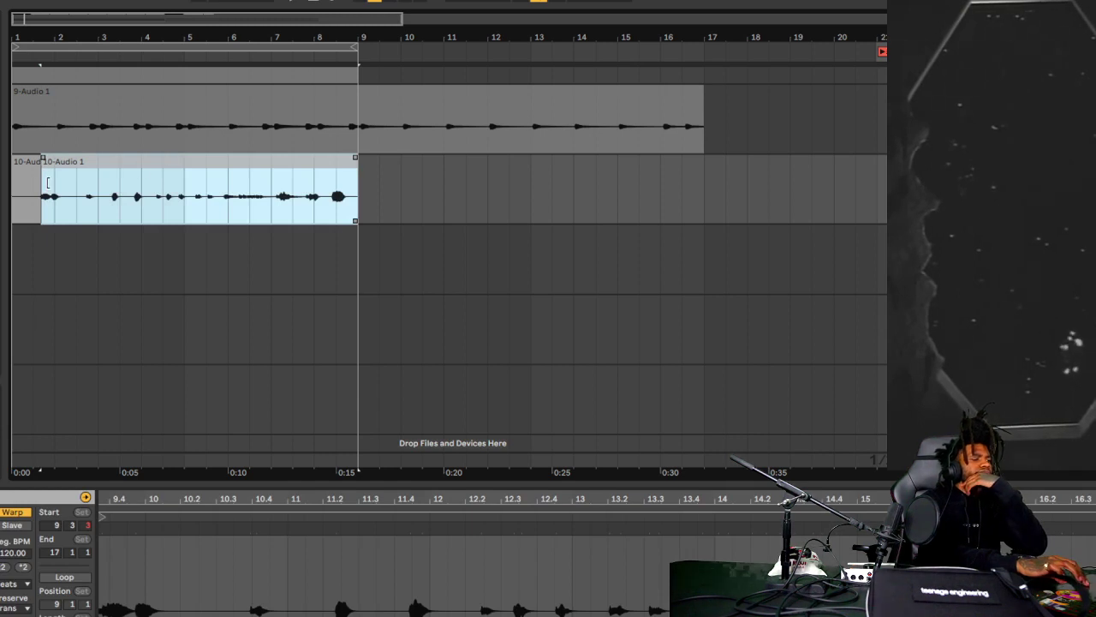
{"action": "left_click_drag", "start_coordinate": [36, 186], "coordinate": [12, 186]}
{"action": "left_click_drag", "start_coordinate": [100, 180], "coordinate": [437, 197]}
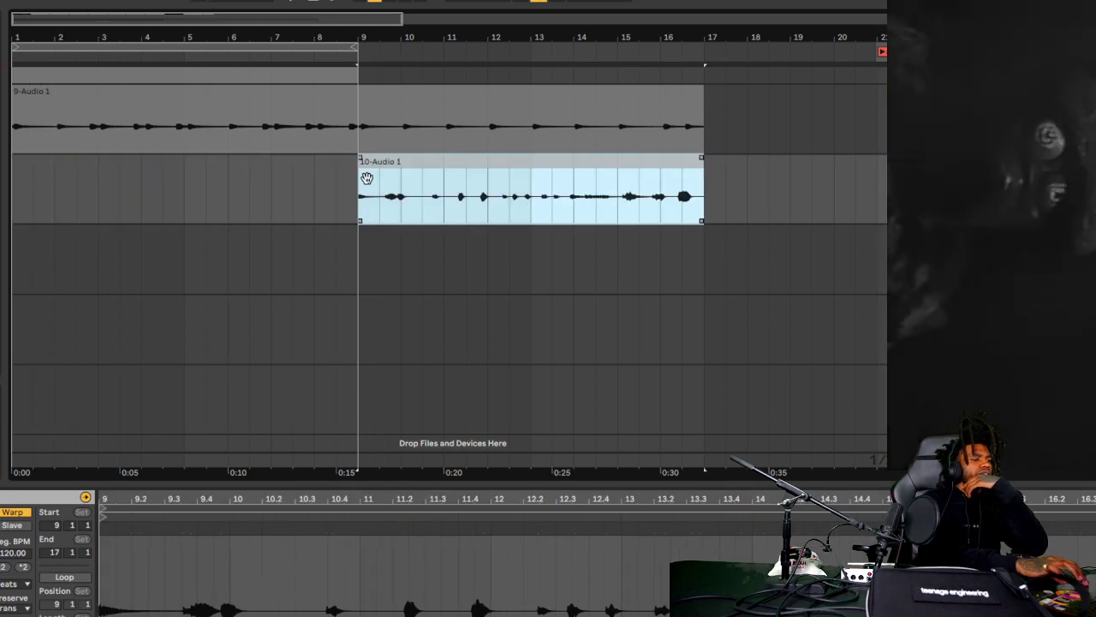
{"action": "left_click_drag", "start_coordinate": [360, 177], "coordinate": [14, 177]}
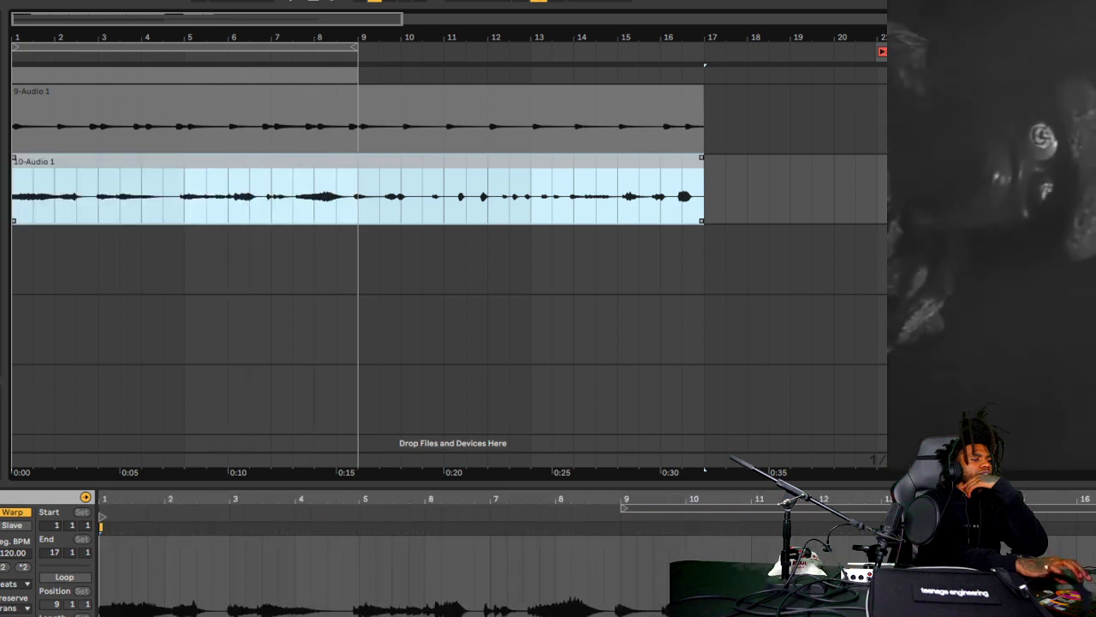
- Play the loop to review the 10-Audio 1 clip together with the other recorded layers
{"action": "key", "text": "space"}
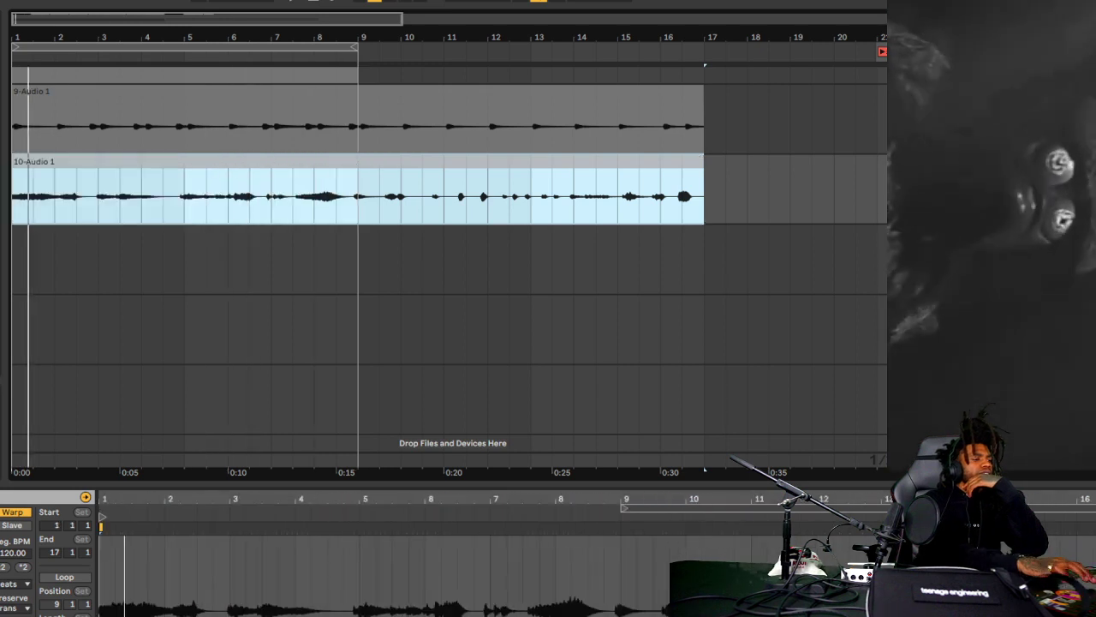
{"action": "left_click", "coordinate": [358, 216]}
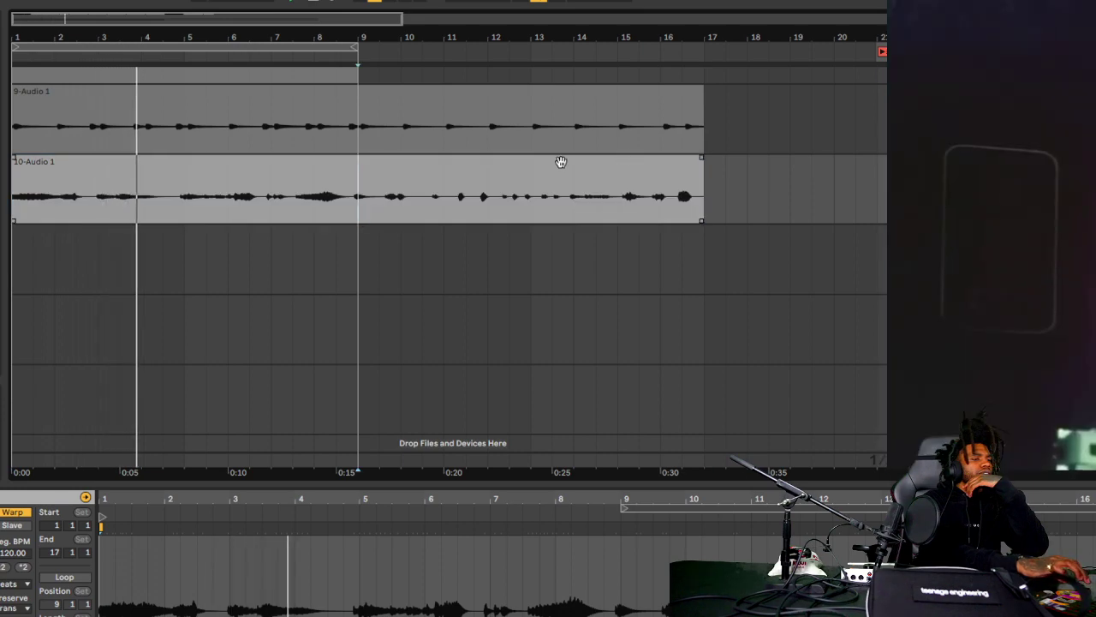
{"action": "left_click", "coordinate": [281, 184]}
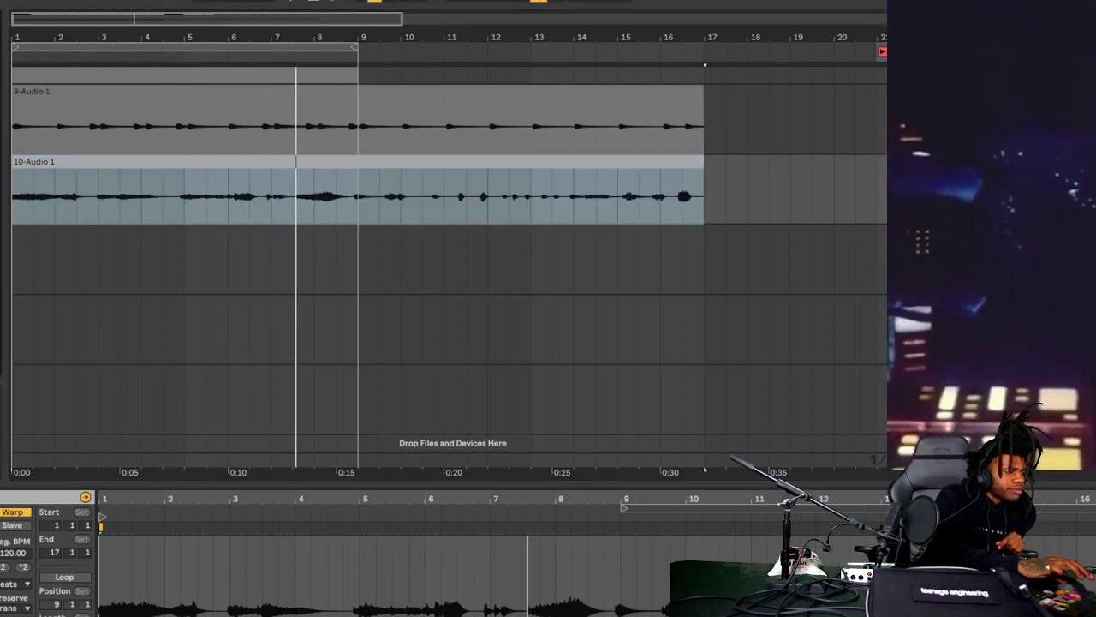
{"action": "scroll", "coordinate": [310, 101], "scroll_direction": "up", "scroll_amount": 1}
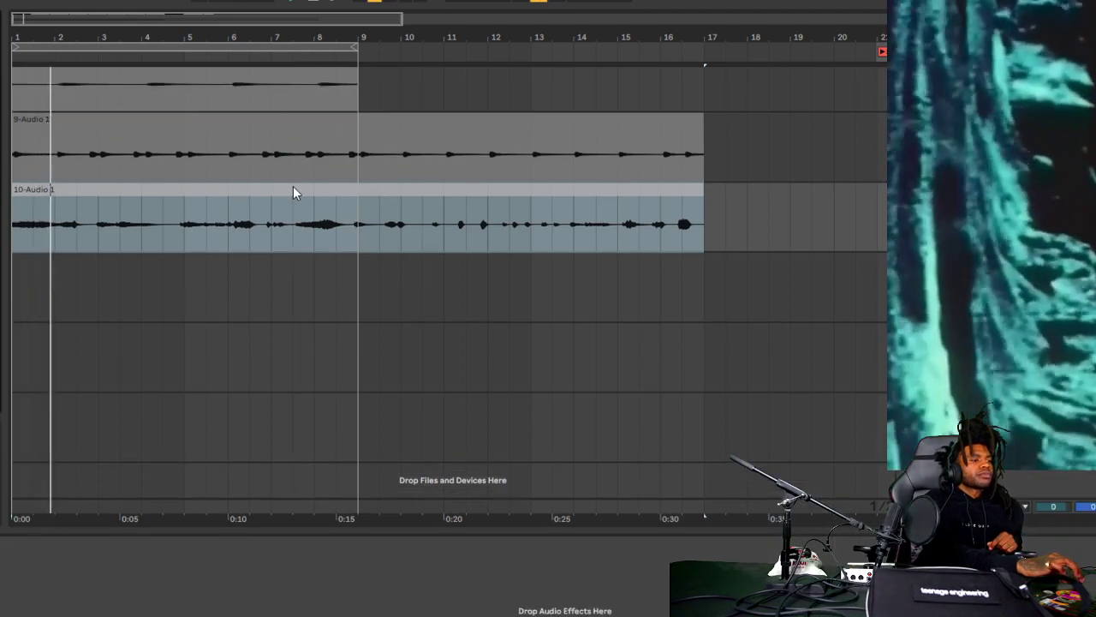
{"action": "key", "text": "space"}
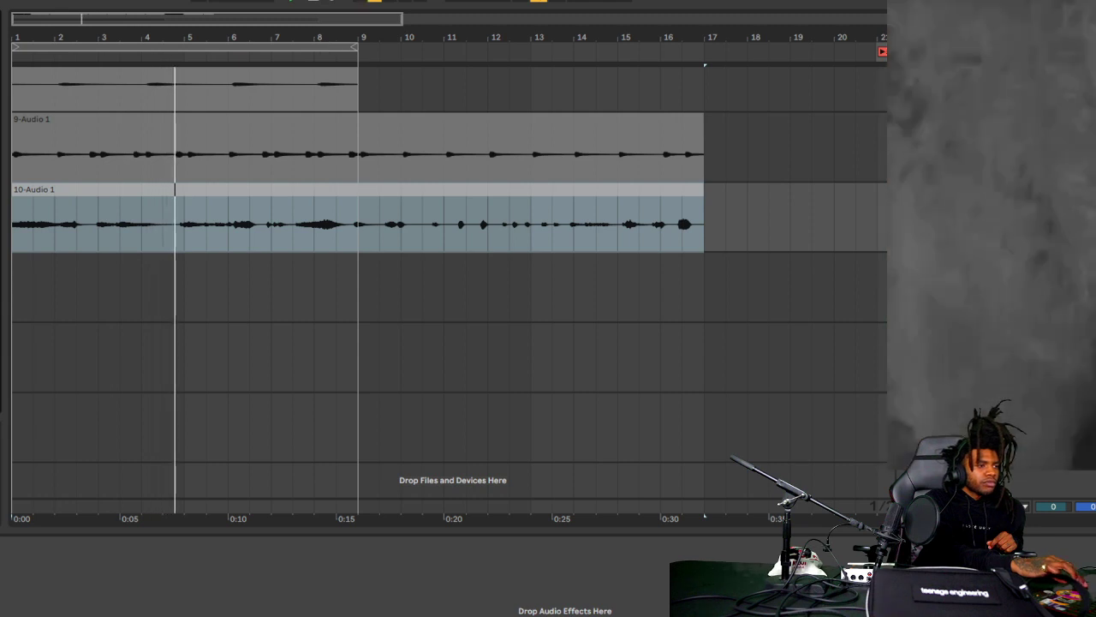
- Split the 10-Audio 1 clip at bar 9 and delete the part from bar 9 to bar 17
{"action": "left_click", "coordinate": [254, 191]}
{"action": "left_click", "coordinate": [359, 247]}
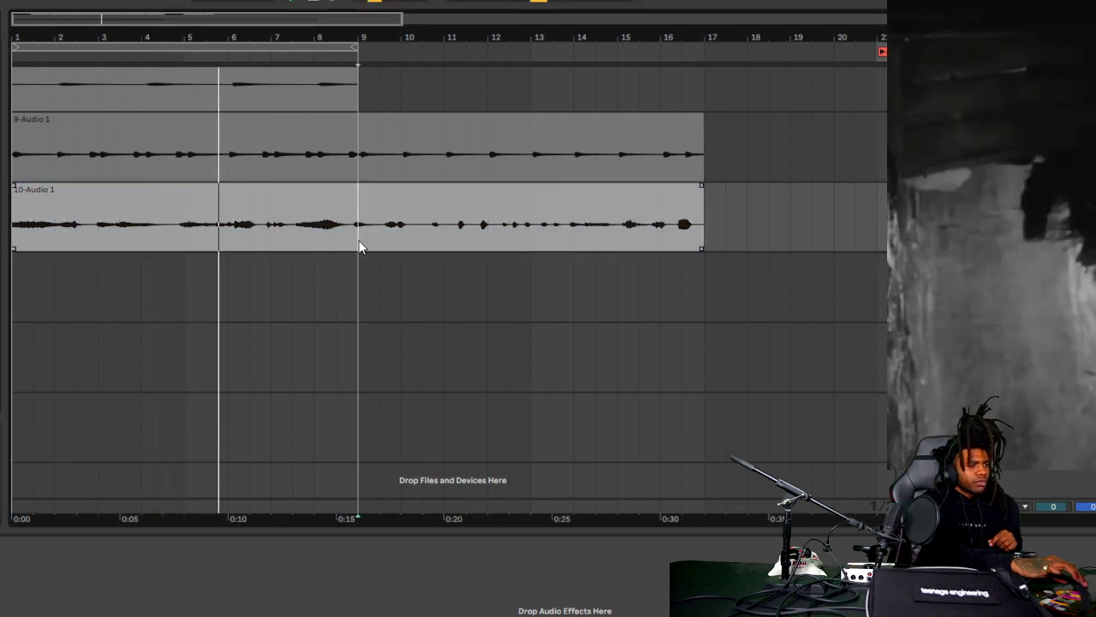
{"action": "key", "text": "ctrl+e"}
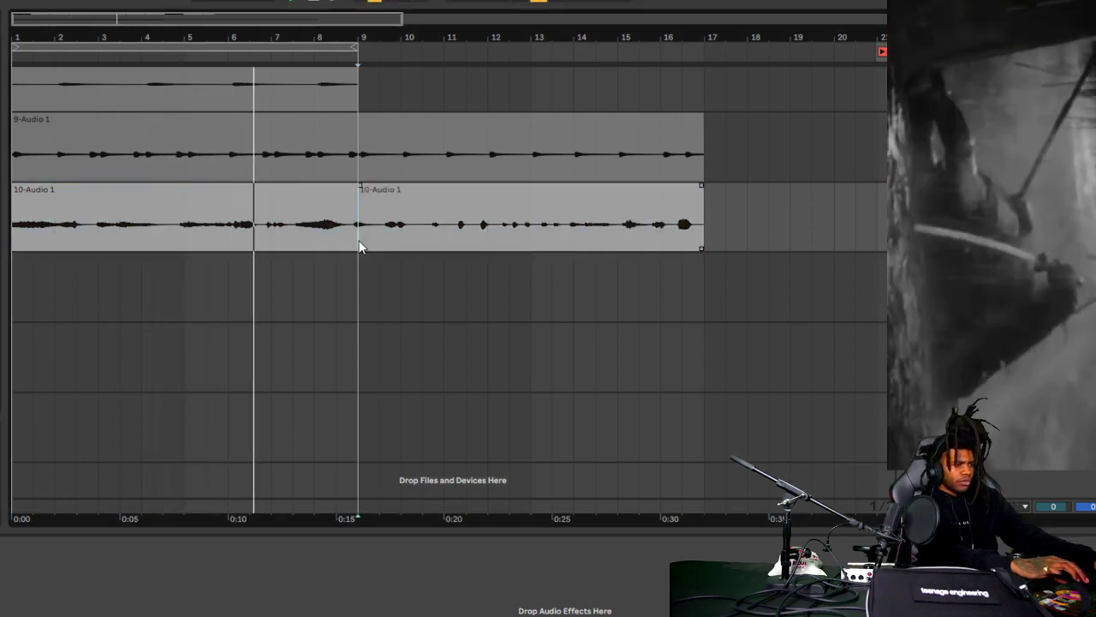
{"action": "left_click", "coordinate": [385, 194]}
{"action": "key", "text": "Delete"}
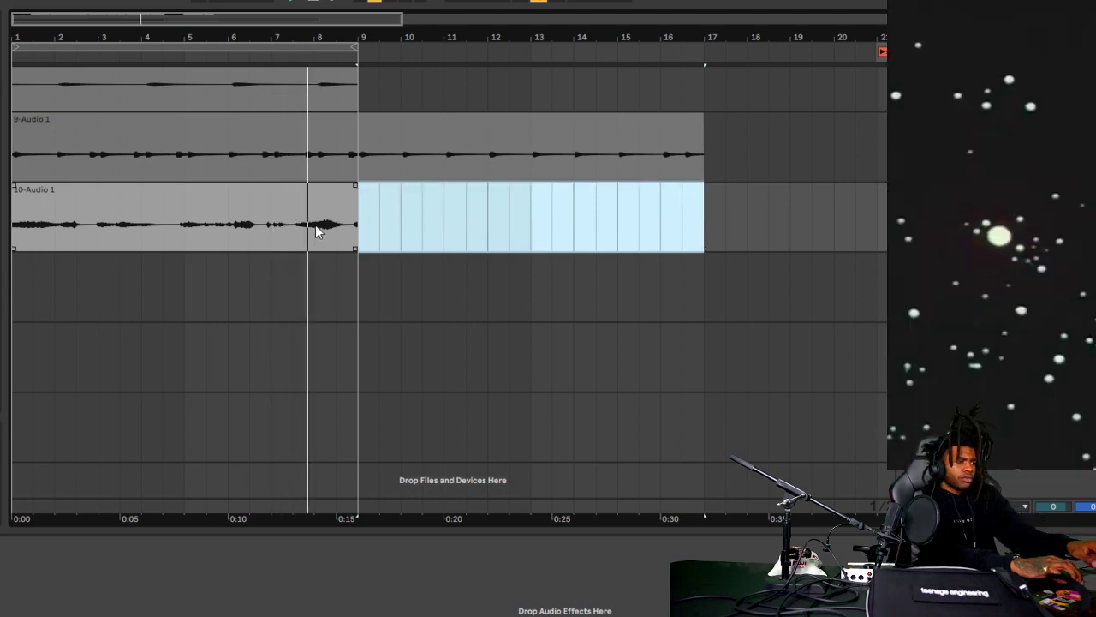
- Open the trimmed 10-Audio 1 clip's settings, lower its gain and stop playback
{"action": "left_click_drag", "start_coordinate": [467, 20], "coordinate": [467, 15]}
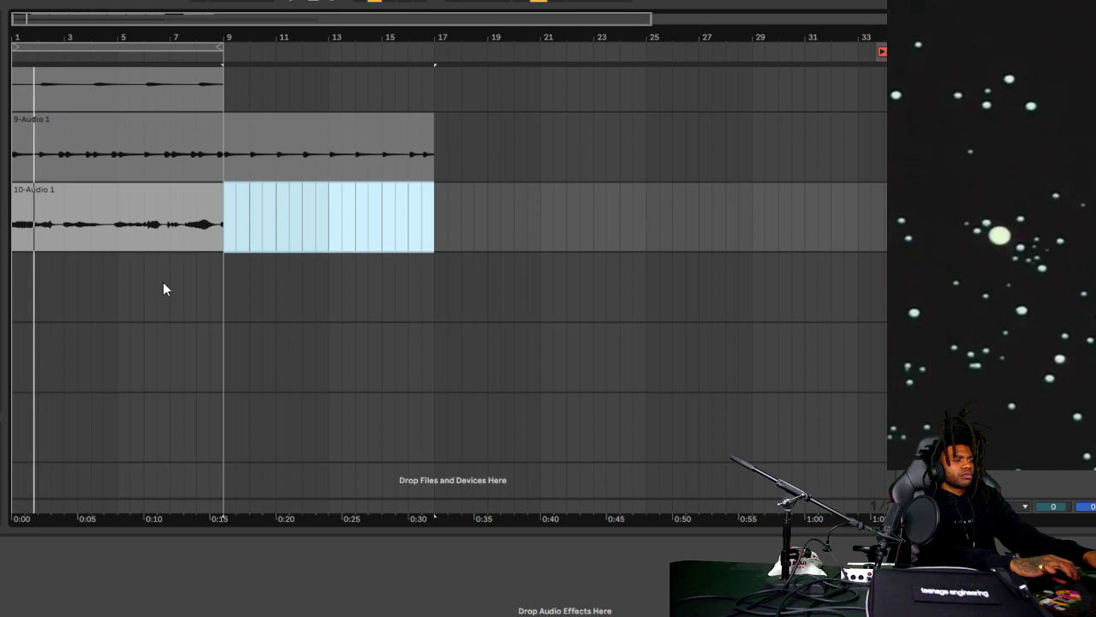
{"action": "double_click", "coordinate": [103, 211]}
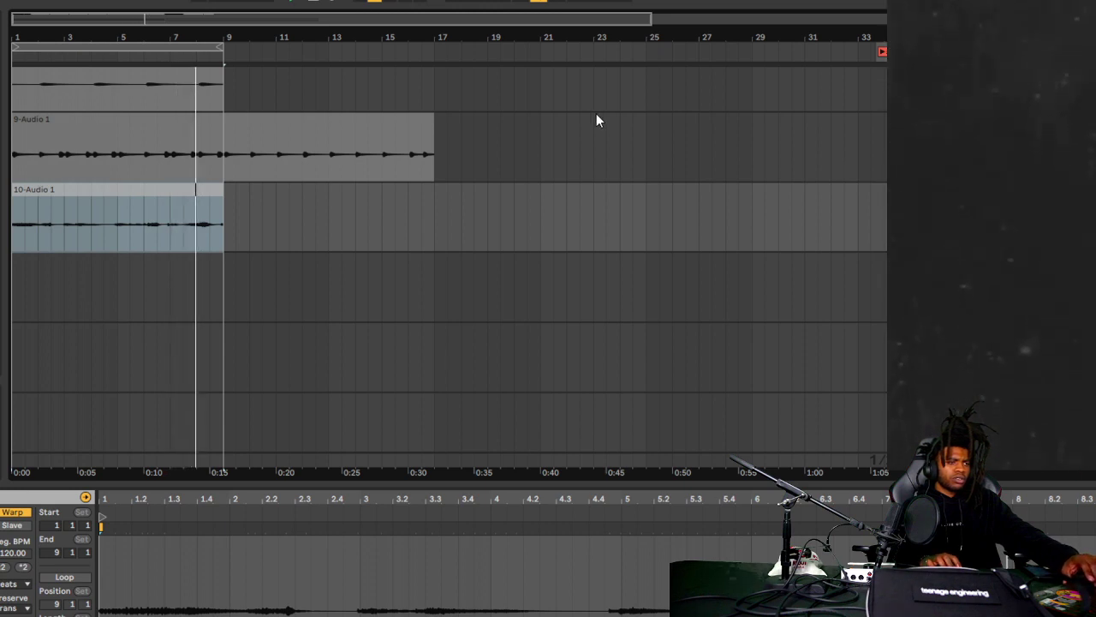
{"action": "left_click", "coordinate": [318, 0]}
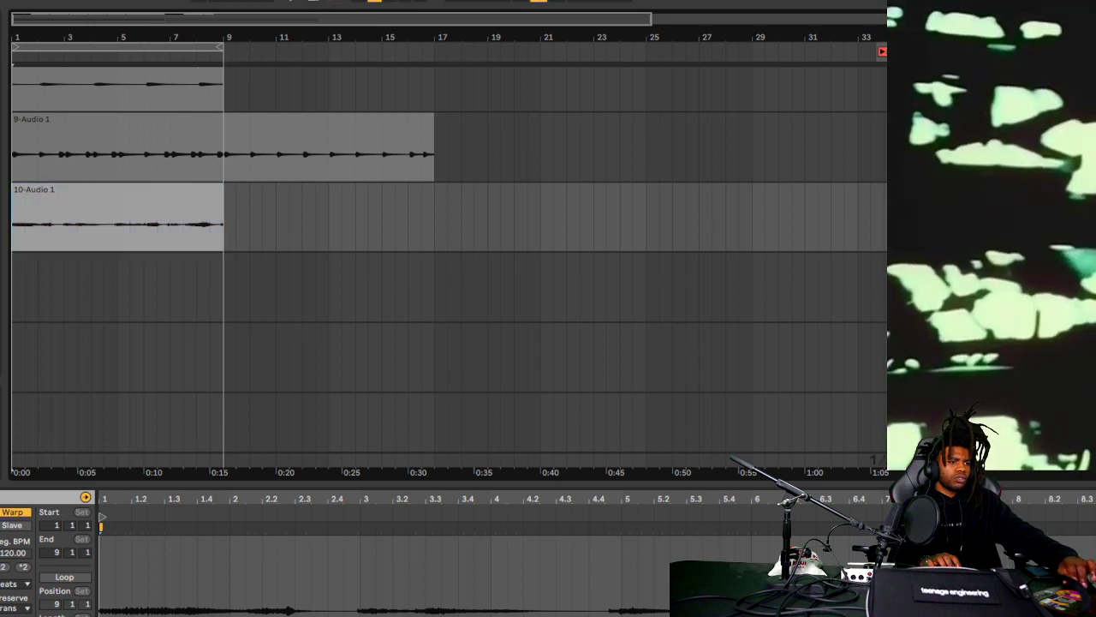
- Record a take on the 11 Audio track over the eight-bar loop and play it back with the other layers
{"action": "key", "text": "Down"}
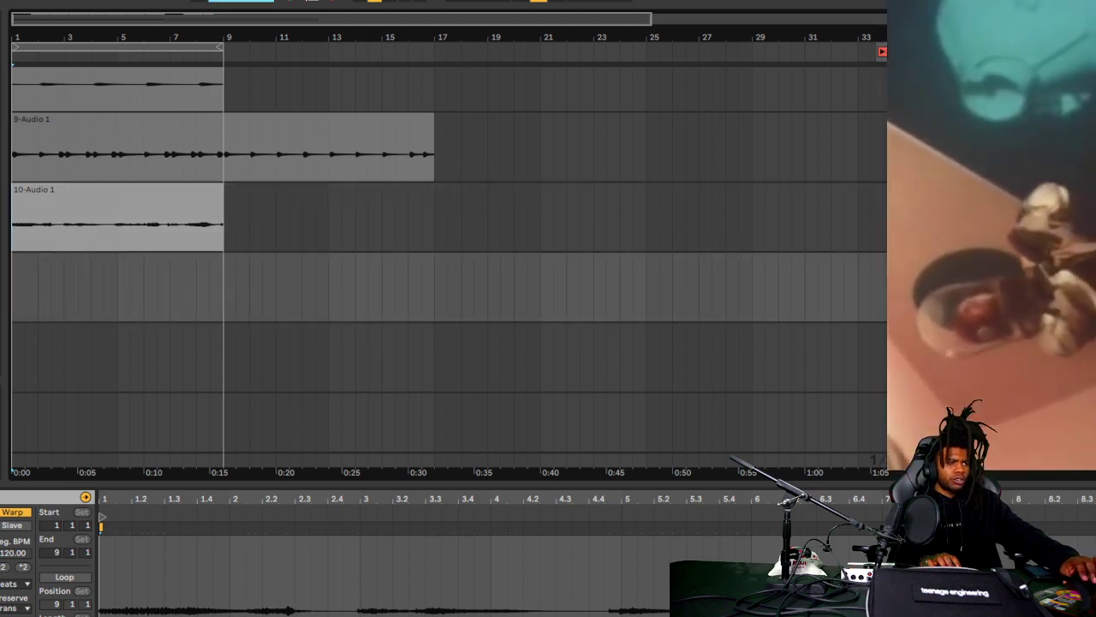
{"action": "key", "text": "F9"}
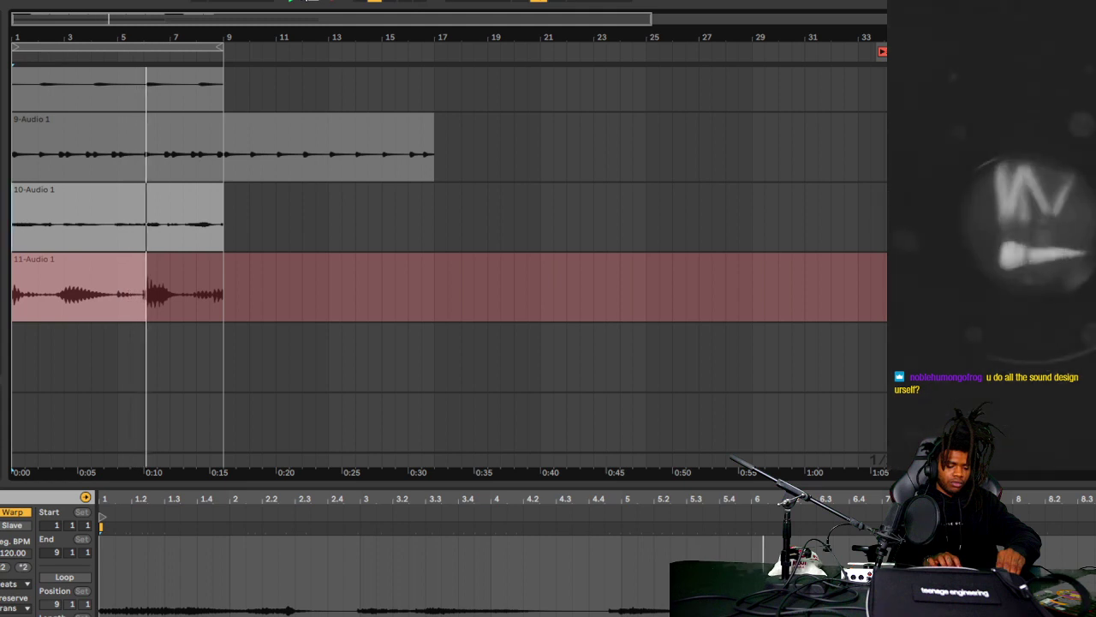
{"action": "key", "text": "F9"}
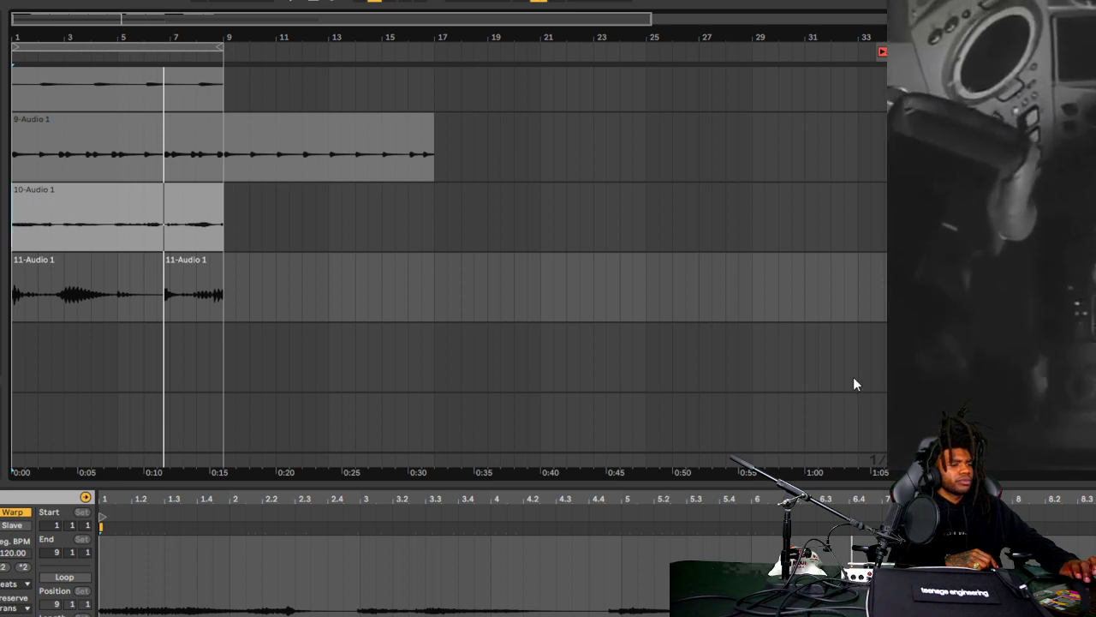
{"action": "key", "text": "space"}
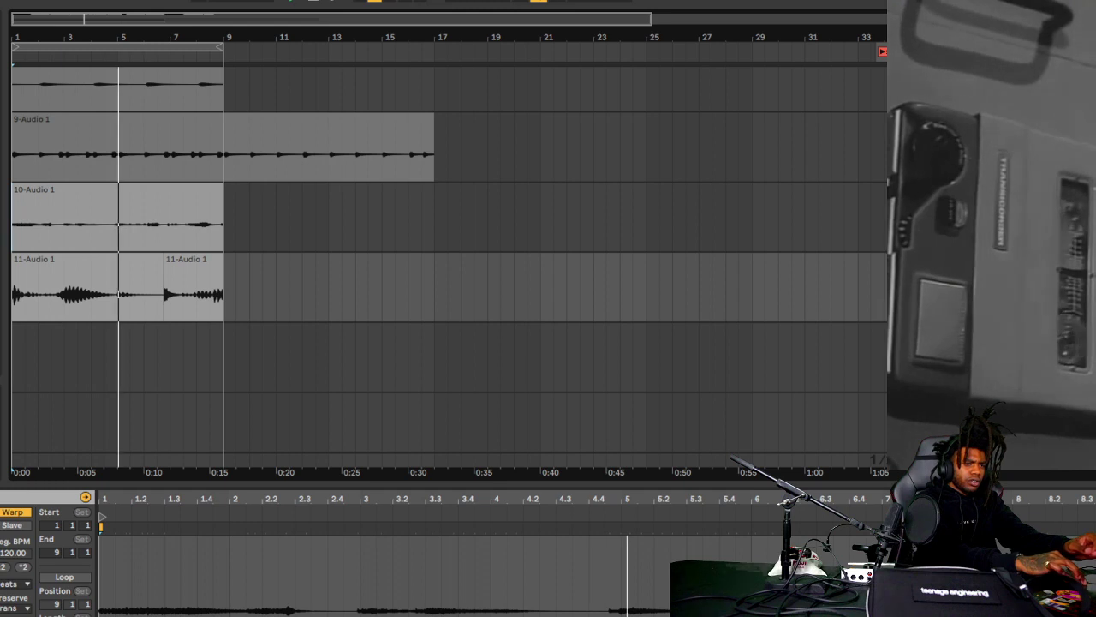
{"action": "scroll", "coordinate": [444, 264], "scroll_direction": "down", "scroll_amount": 1}
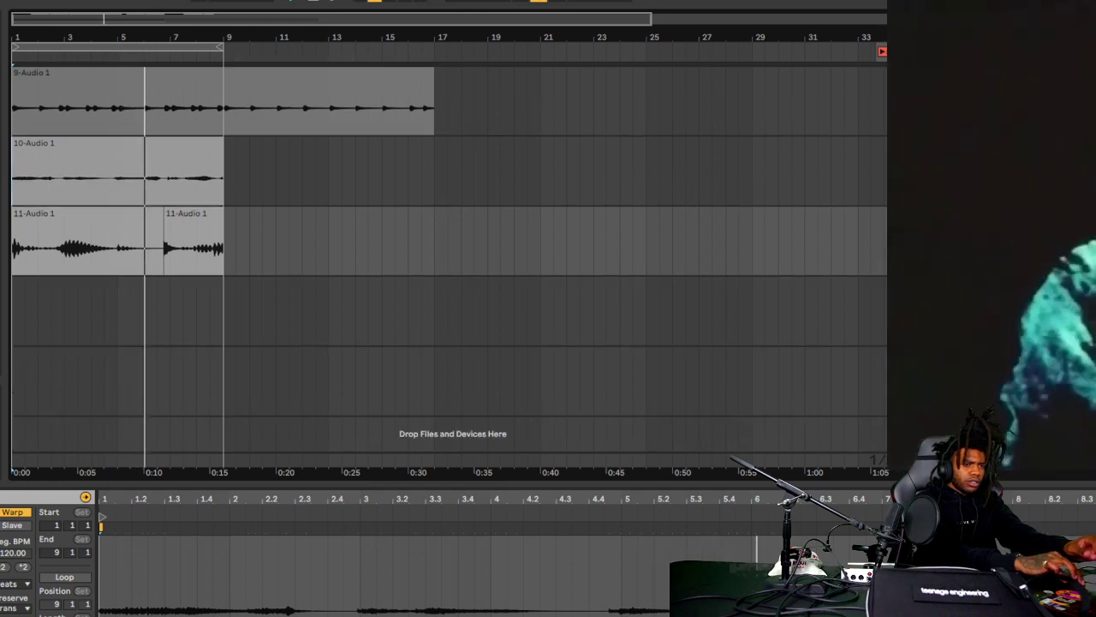
- Add the EchoBoy effect to the empty 12 Audio track below the 11-Audio 1 takes
{"action": "left_click", "coordinate": [444, 311]}
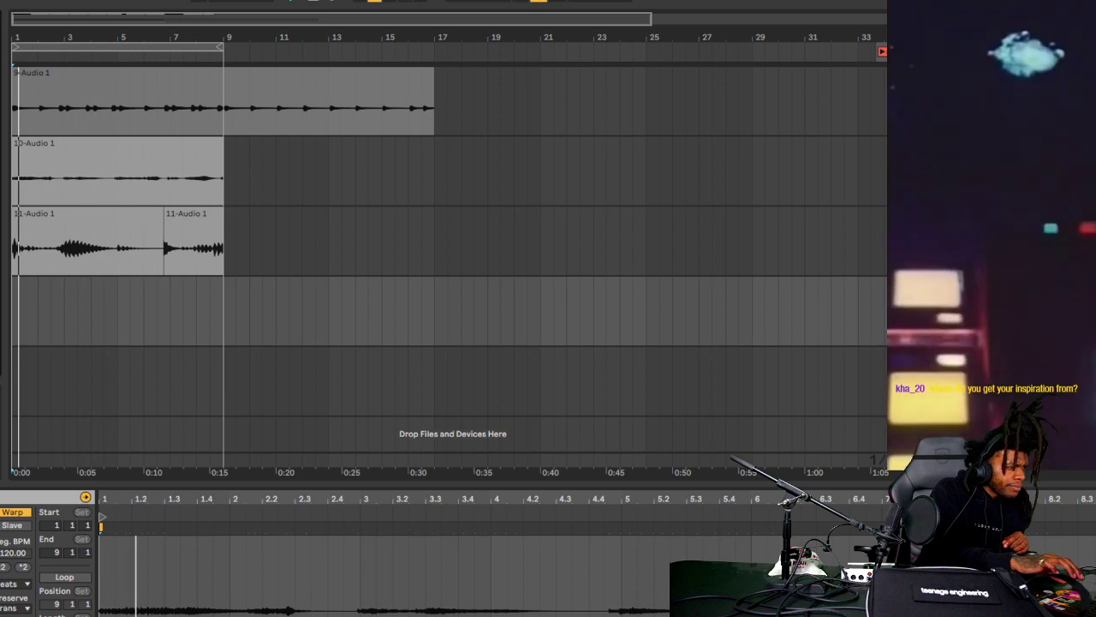
{"action": "key", "text": "shift+Tab"}
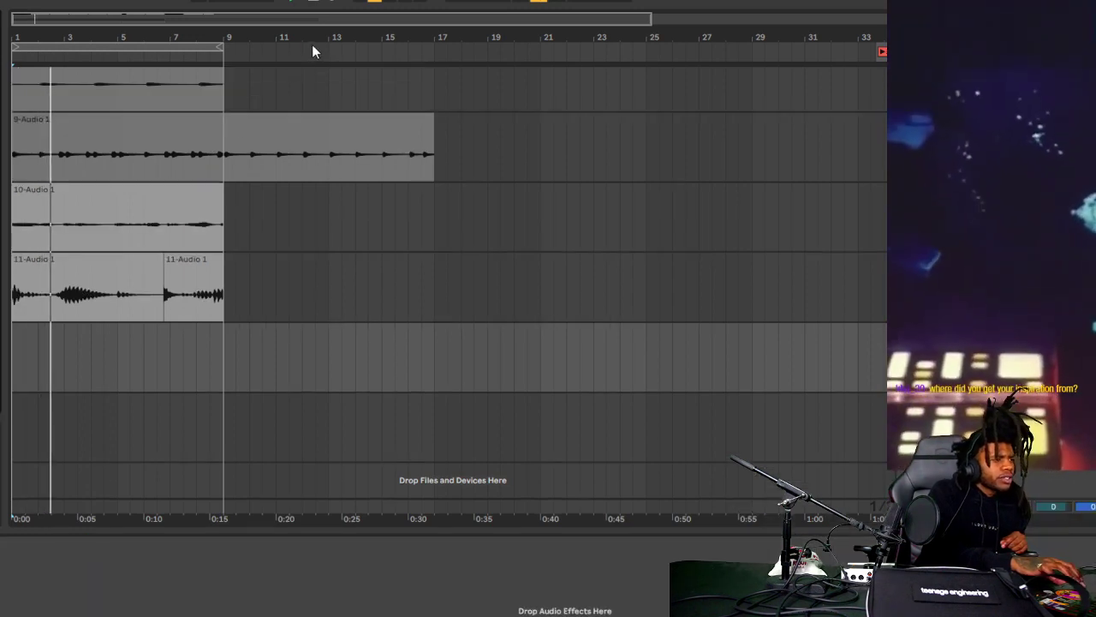
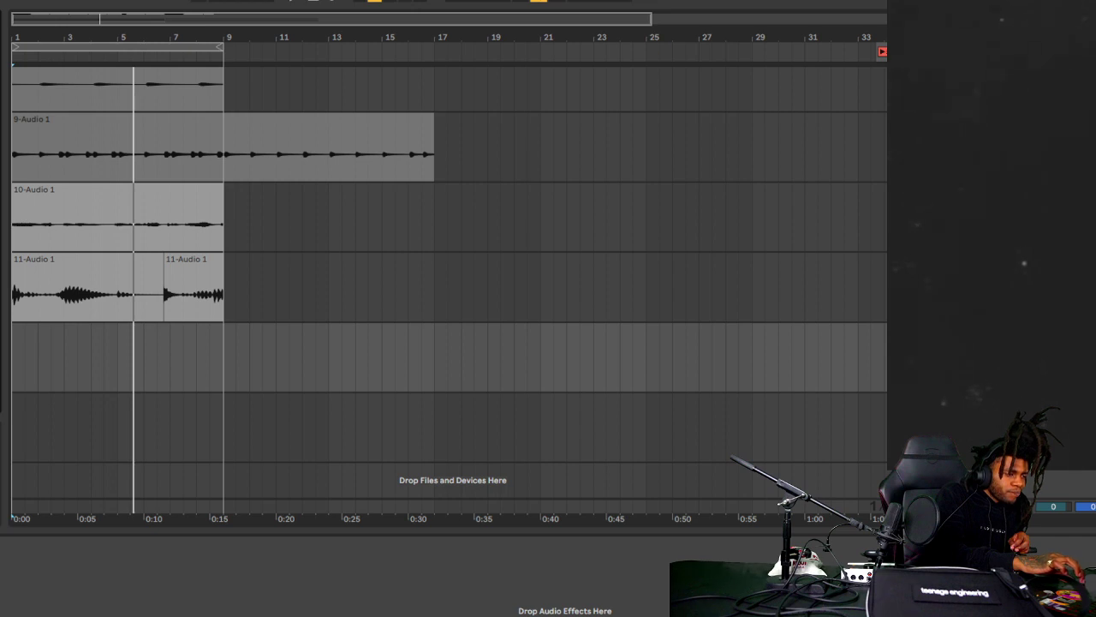
{"action": "key", "text": "space"}
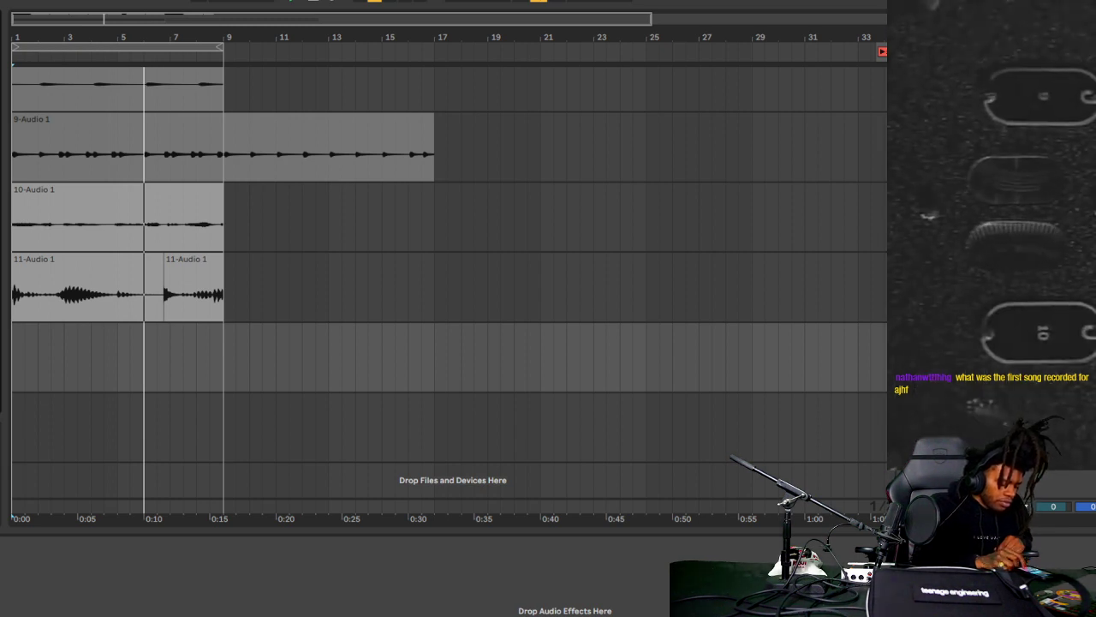
{"action": "left_click", "coordinate": [49, 219]}
{"action": "key", "text": "space"}
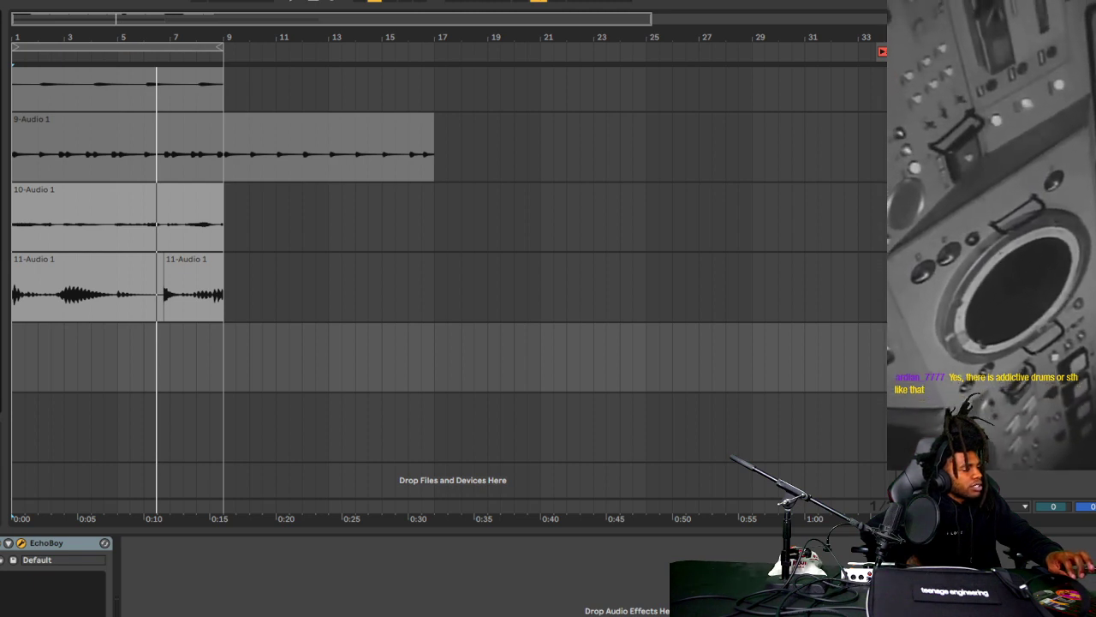
- Record a take on the 12 Audio track over the eight-bar loop
{"action": "key", "text": "space"}
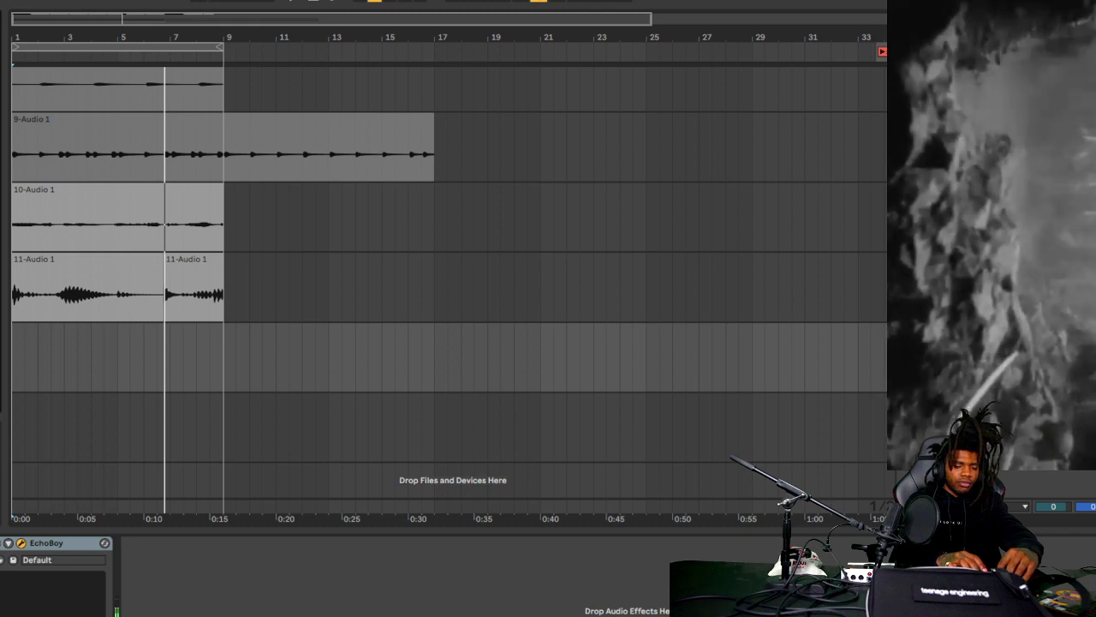
{"action": "key", "text": "space"}
{"action": "key", "text": "space"}
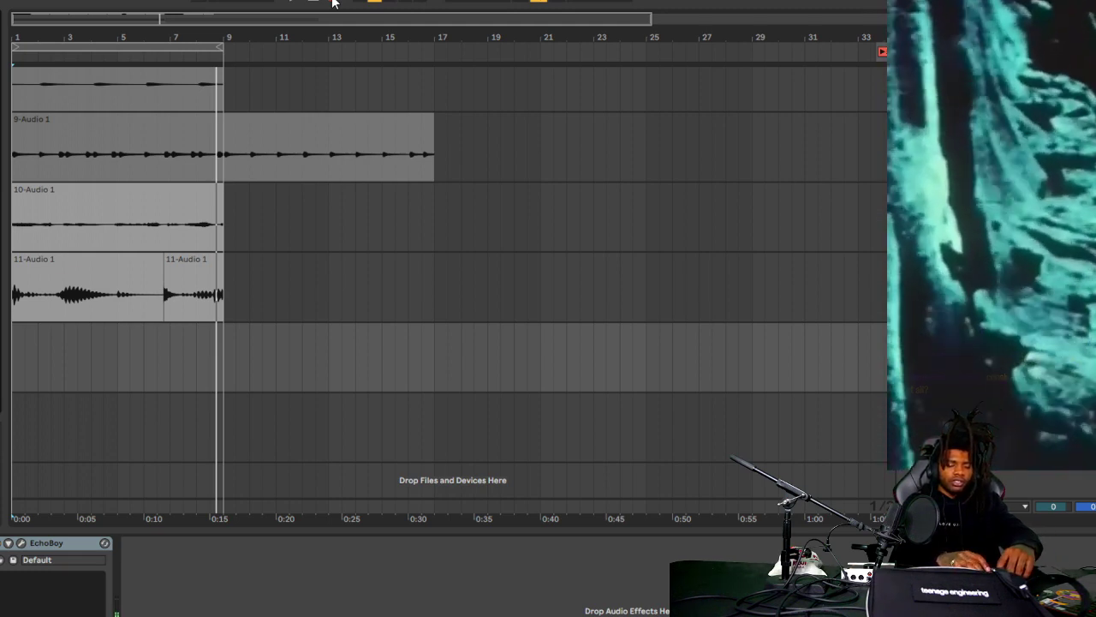
{"action": "key", "text": "space"}
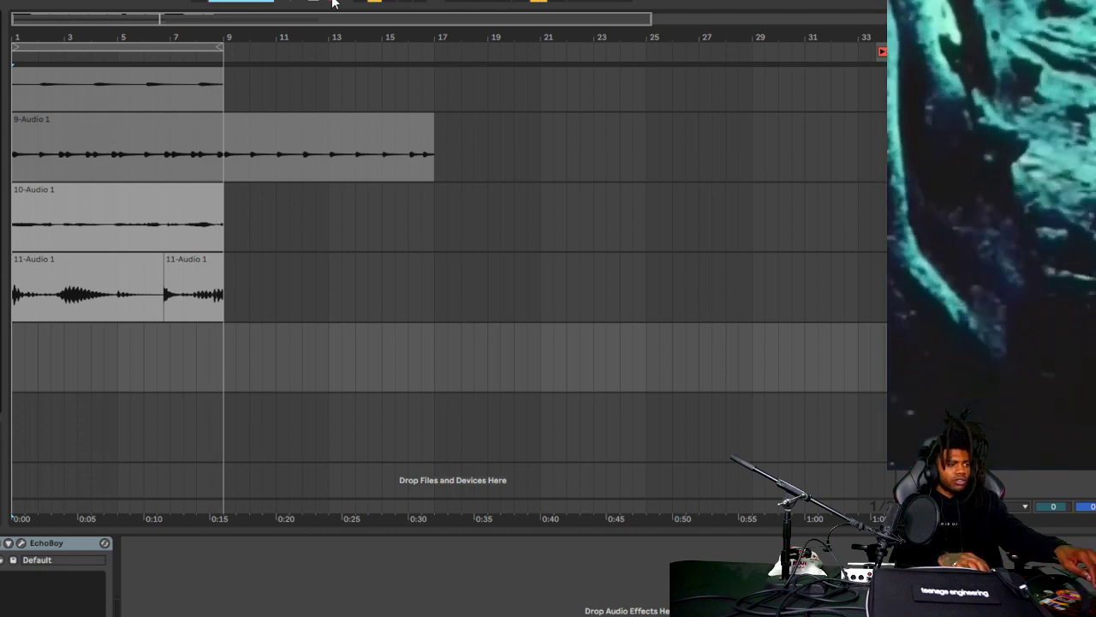
{"action": "left_click", "coordinate": [332, 2]}
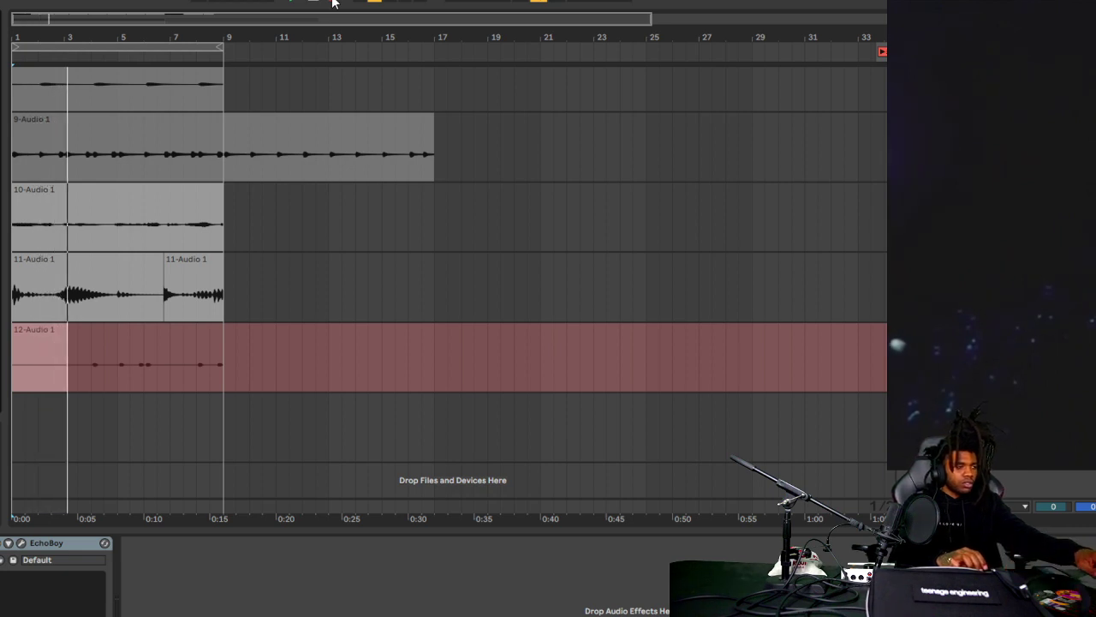
{"action": "left_click", "coordinate": [333, 2]}
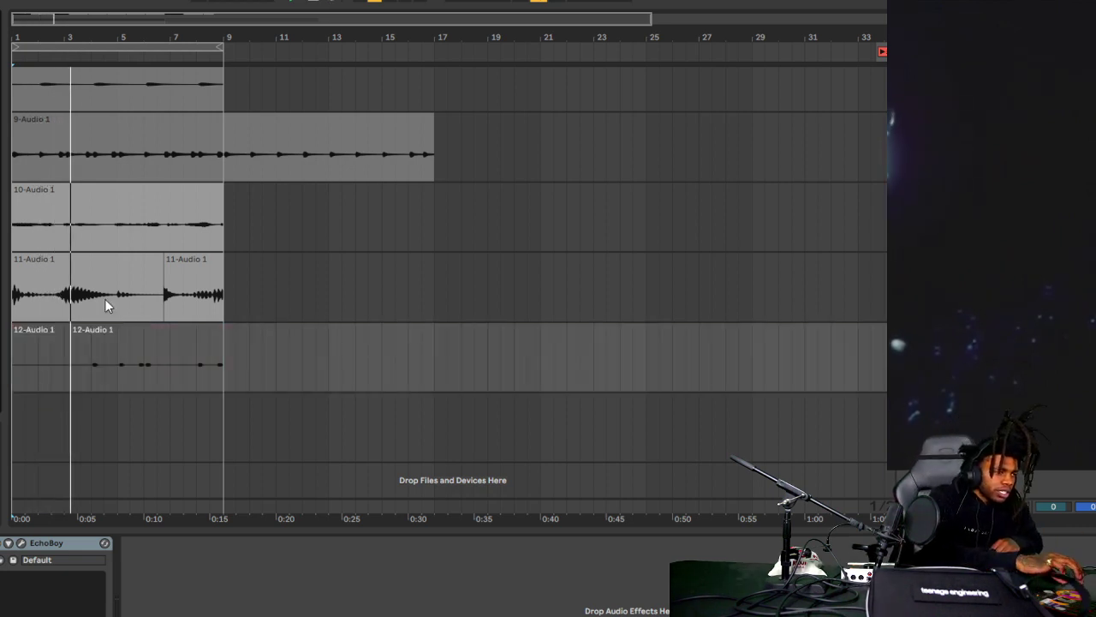
- Extend the start of the second 12-Audio 1 fragment back to bar 1 and open the clip's settings
{"action": "left_click_drag", "start_coordinate": [72, 337], "coordinate": [14, 344]}
{"action": "double_click", "coordinate": [34, 339]}
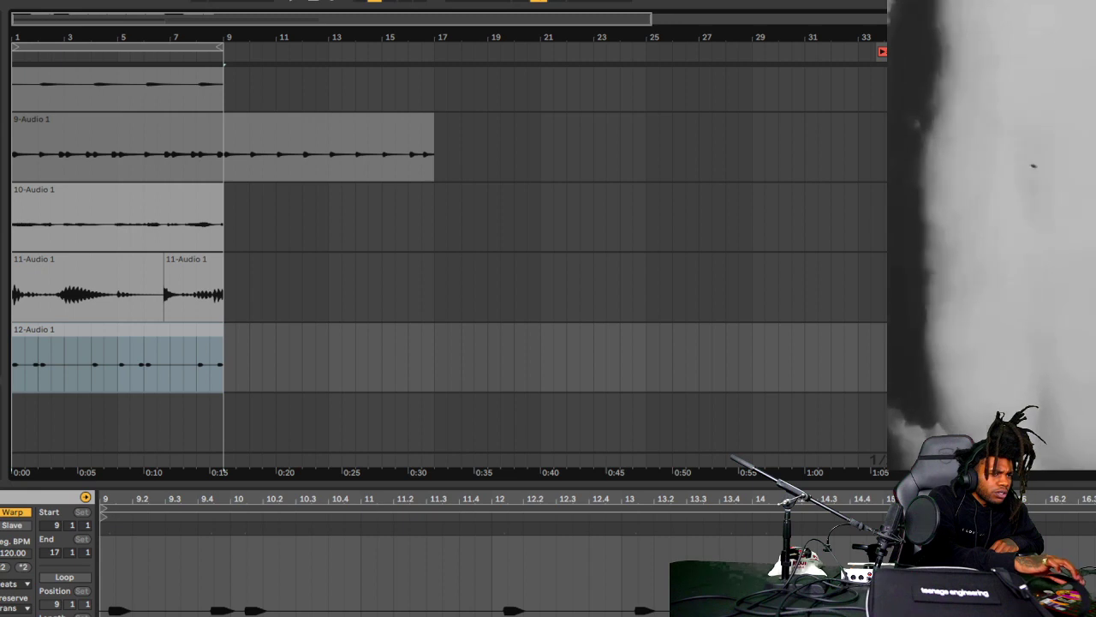
- Insert two more audio tracks at the end of the track stack, beneath the empty track under 12 Audio
{"action": "left_click", "coordinate": [548, 422]}
{"action": "key", "text": "Down"}
{"action": "key", "text": "Down"}
{"action": "key", "text": "Down"}
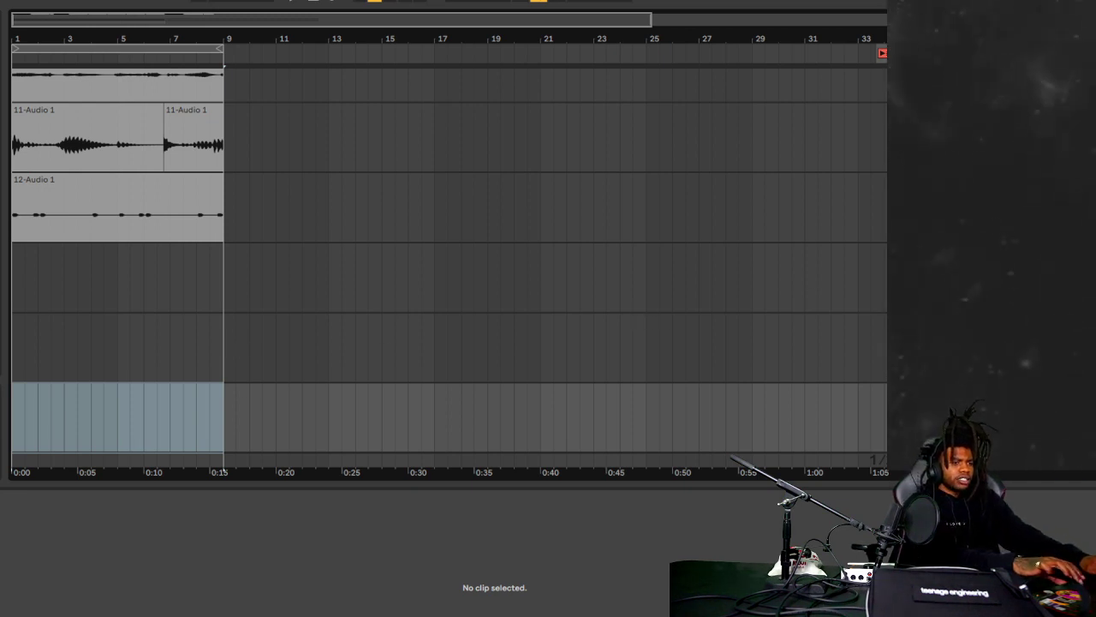
- Copy the EchoBoy effect from the 12 Audio track onto the empty track directly below it
{"action": "left_click", "coordinate": [644, 278]}
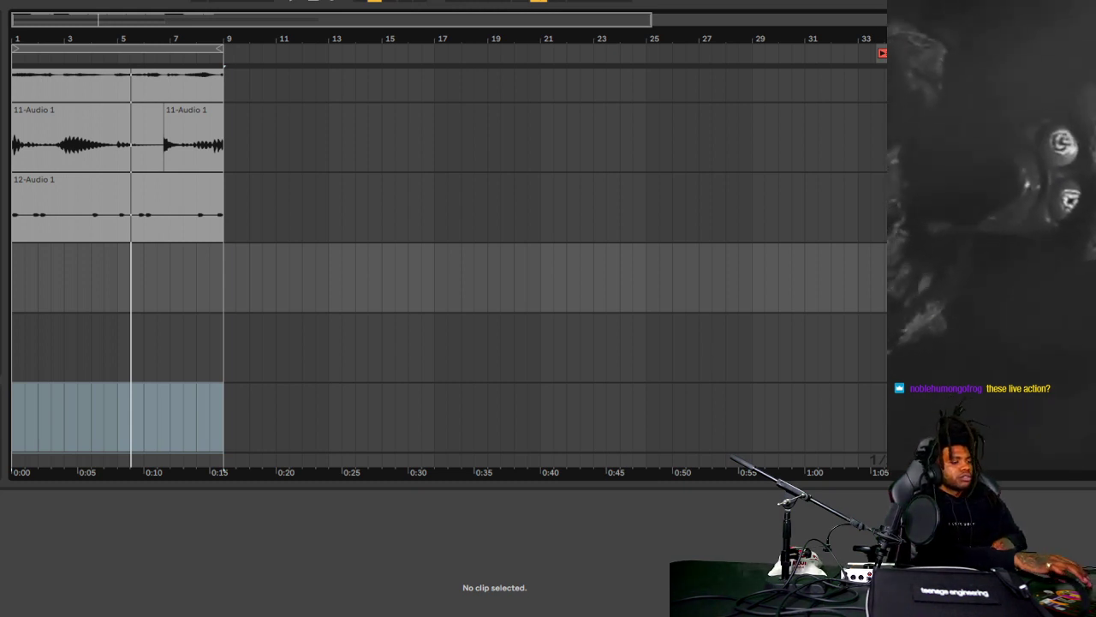
{"action": "key", "text": "space"}
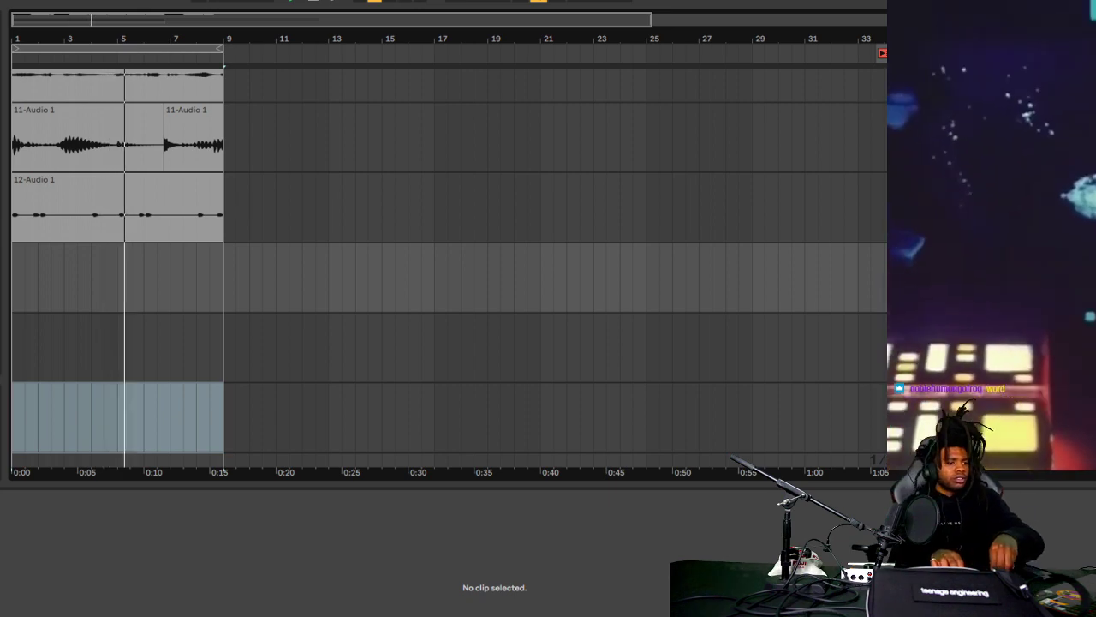
{"action": "key", "text": "Up"}
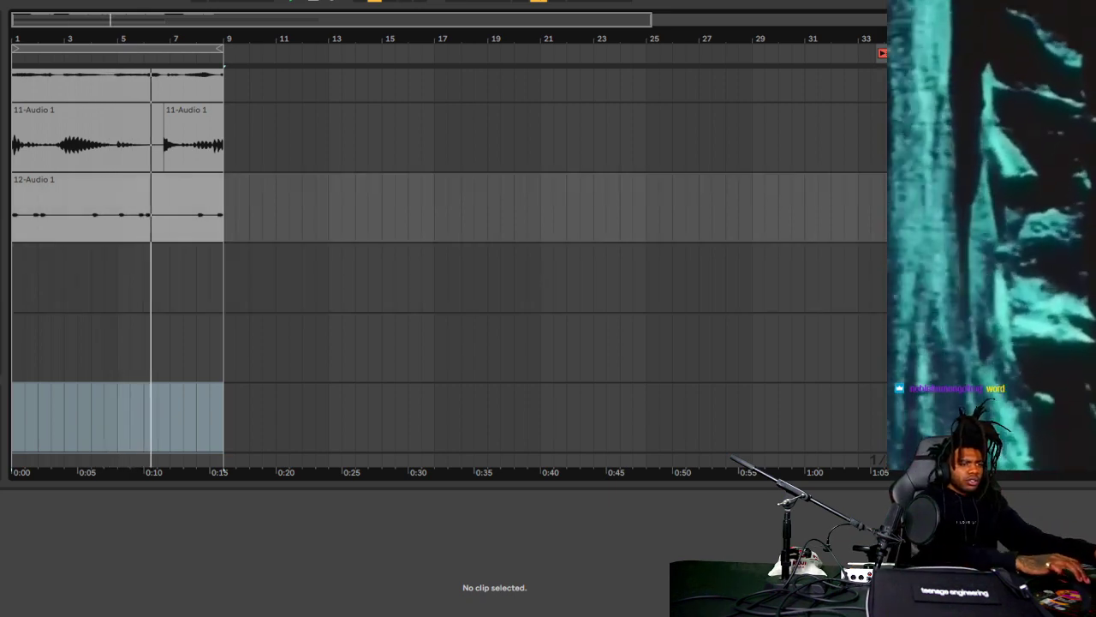
{"action": "key", "text": "shift+Tab"}
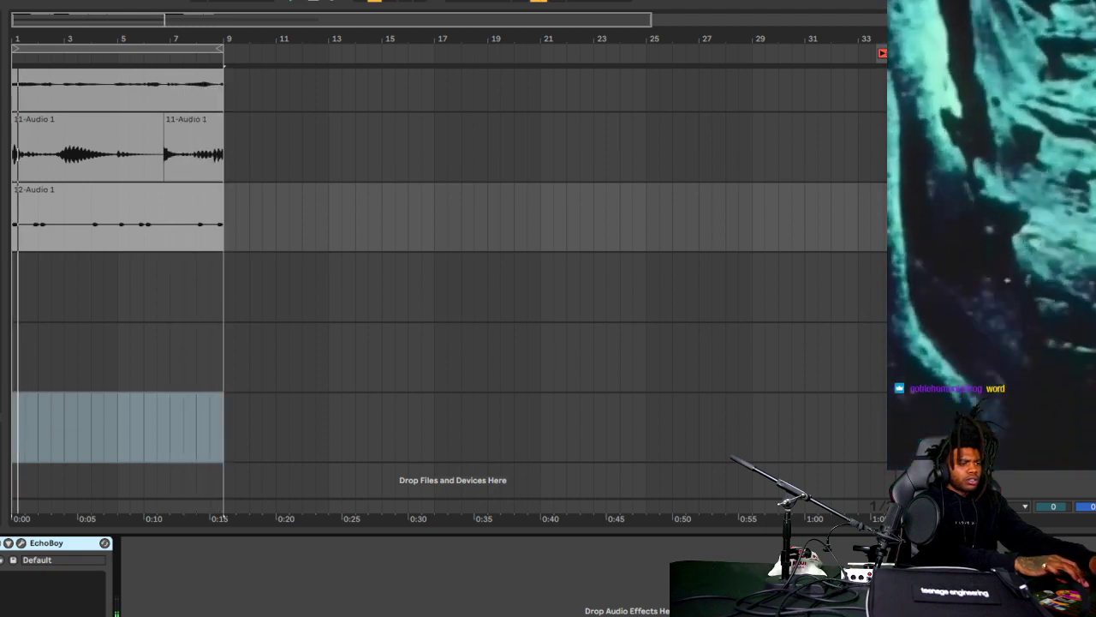
{"action": "left_click", "coordinate": [853, 306]}
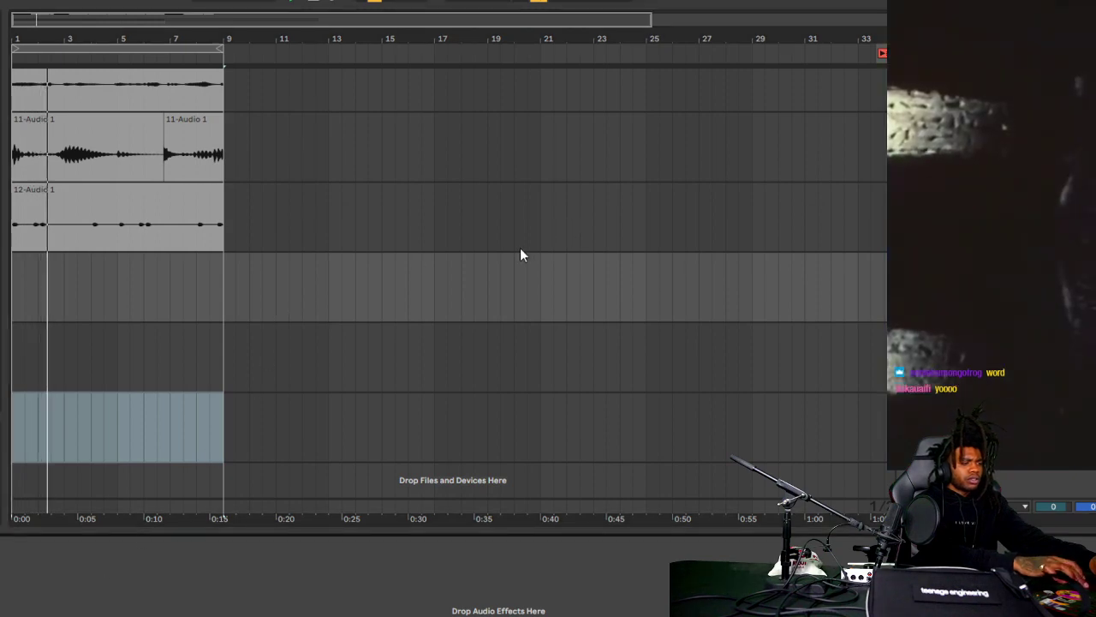
{"action": "left_click", "coordinate": [117, 223]}
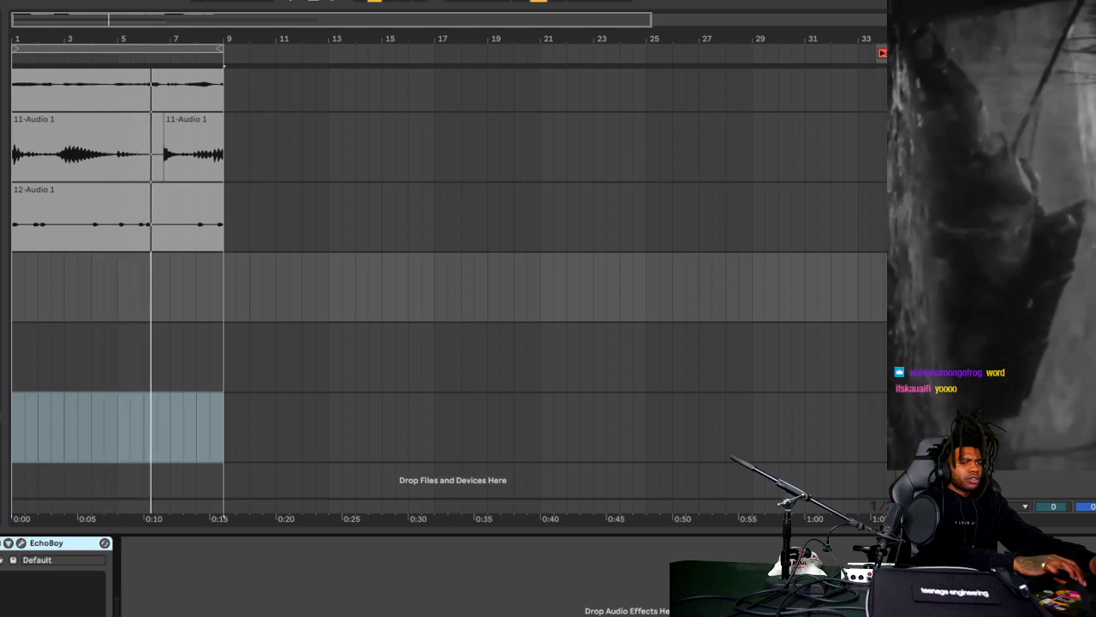
- Examine the recorded layers from the 7-Audio 1 clips down to the 12-Audio 1 clip while the loop plays
{"action": "scroll", "coordinate": [449, 291], "scroll_direction": "up", "scroll_amount": 4}
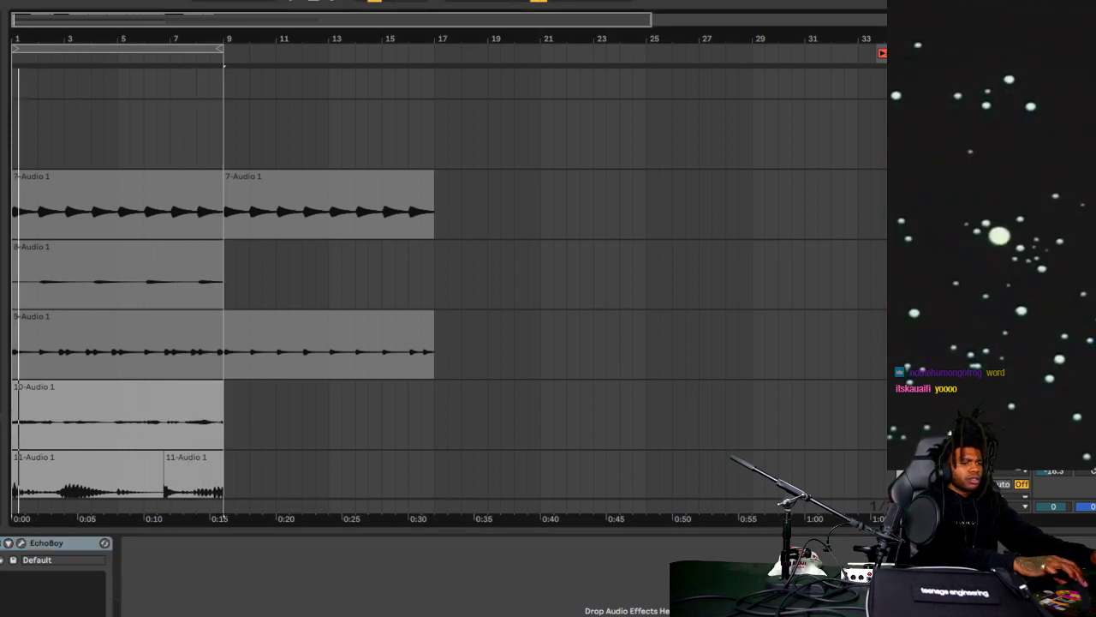
{"action": "scroll", "coordinate": [449, 291], "scroll_direction": "down", "scroll_amount": 4}
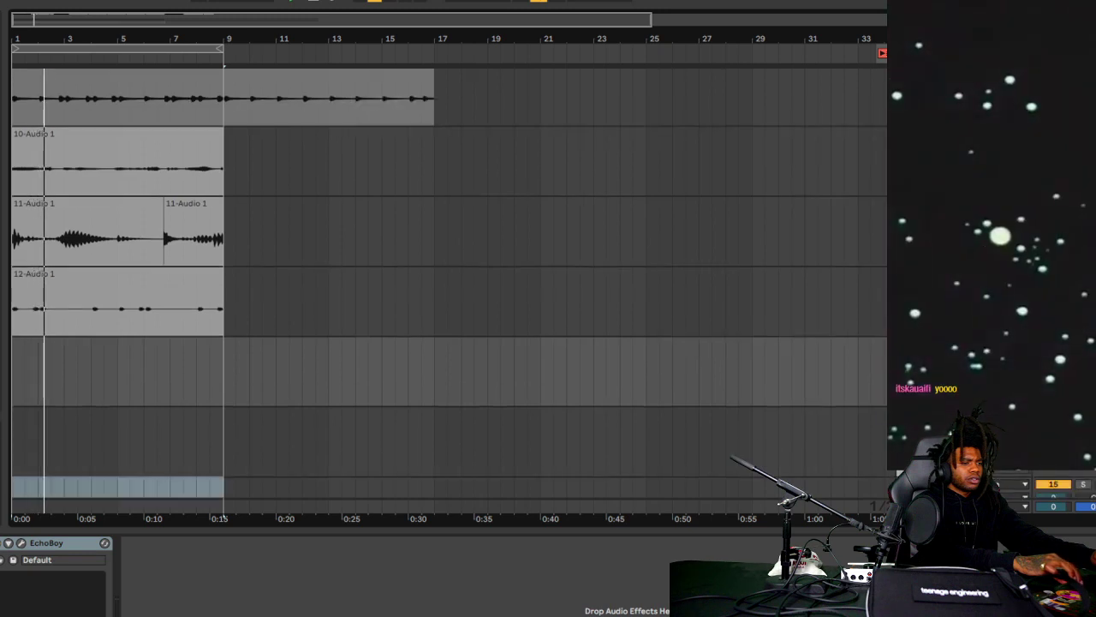
{"action": "scroll", "coordinate": [449, 291], "scroll_direction": "up", "scroll_amount": 3}
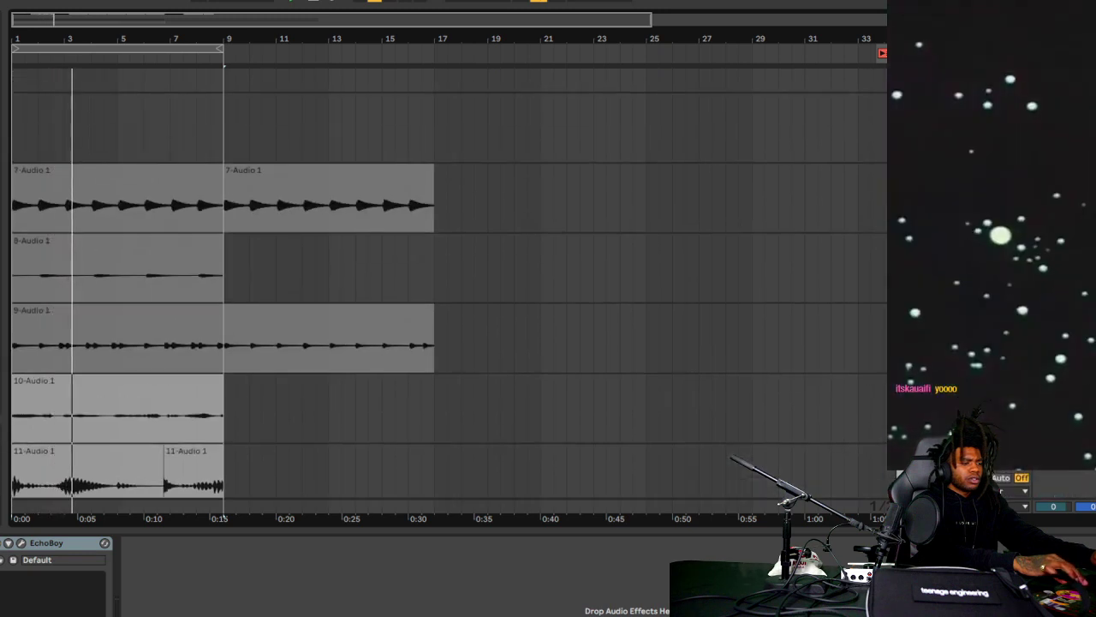
{"action": "scroll", "coordinate": [449, 291], "scroll_direction": "down", "scroll_amount": 3}
{"action": "scroll", "coordinate": [448, 291], "scroll_direction": "down", "scroll_amount": 1}
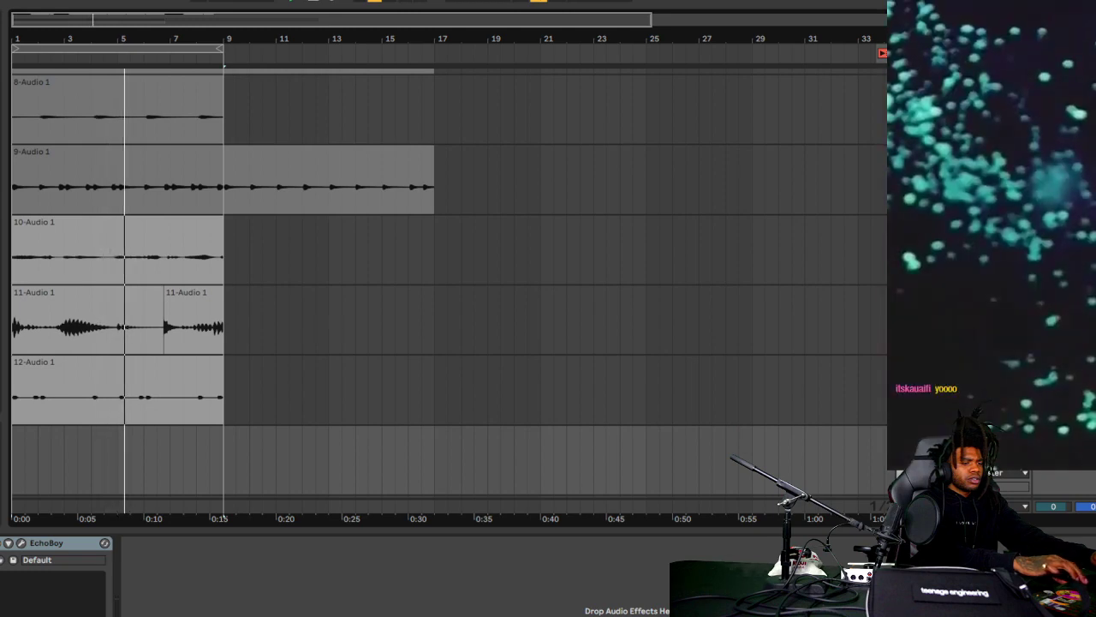
{"action": "key", "text": "Up"}
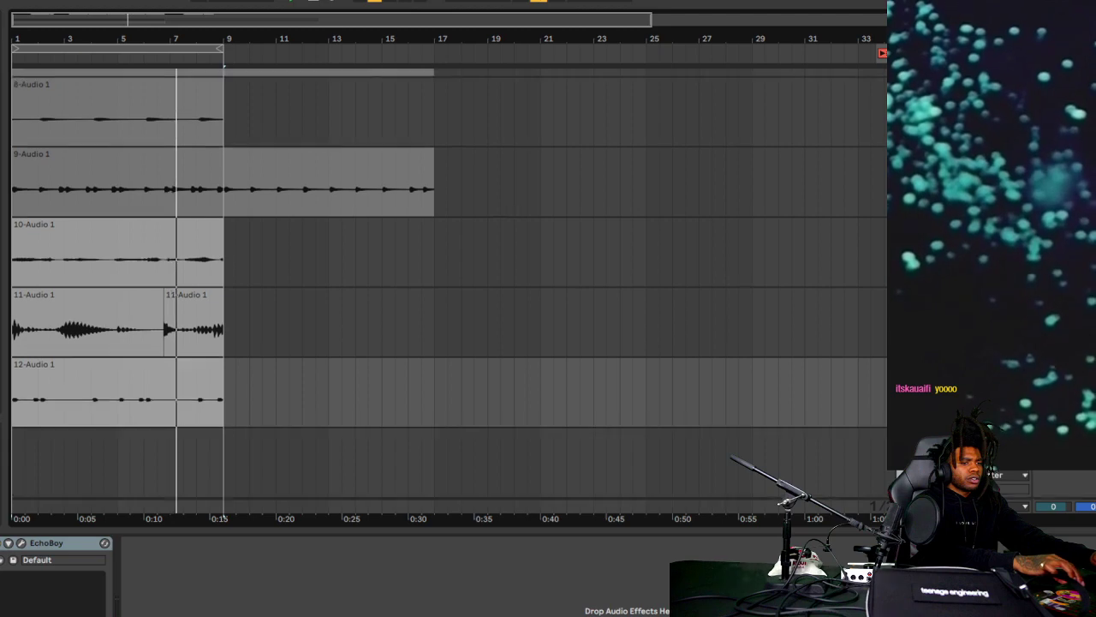
{"action": "scroll", "coordinate": [449, 291], "scroll_direction": "up", "scroll_amount": 5}
{"action": "scroll", "coordinate": [449, 292], "scroll_direction": "down", "scroll_amount": 1}
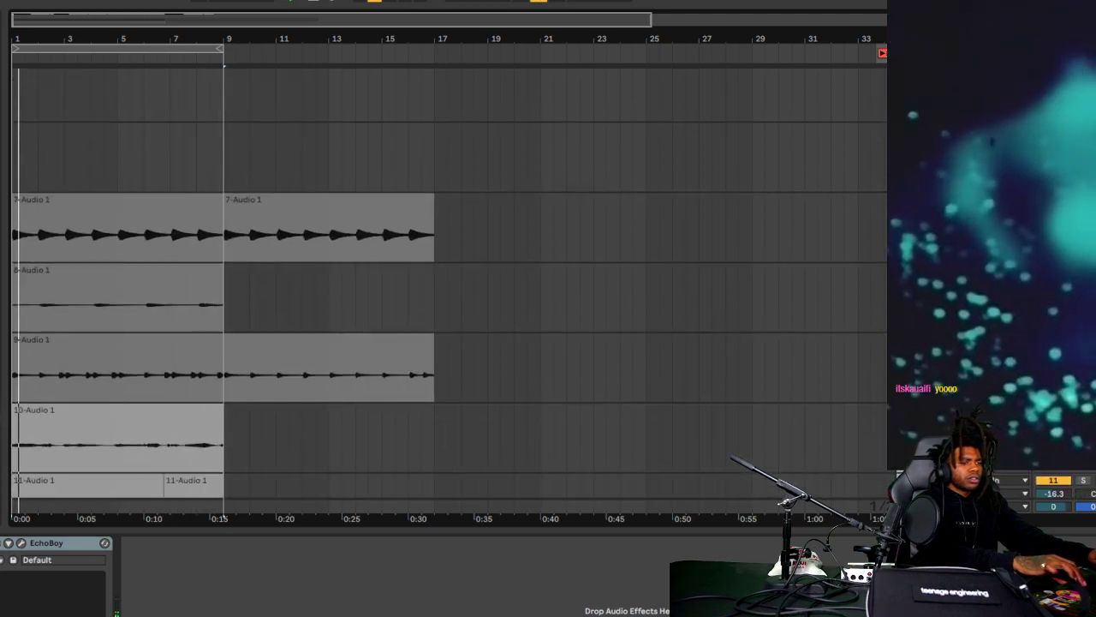
- Compare the recorded layers with the empty tracks around them, from the 7-Audio 1 clips downward, during loop playback
{"action": "scroll", "coordinate": [449, 291], "scroll_direction": "down", "scroll_amount": 3}
{"action": "scroll", "coordinate": [449, 291], "scroll_direction": "down", "scroll_amount": 1}
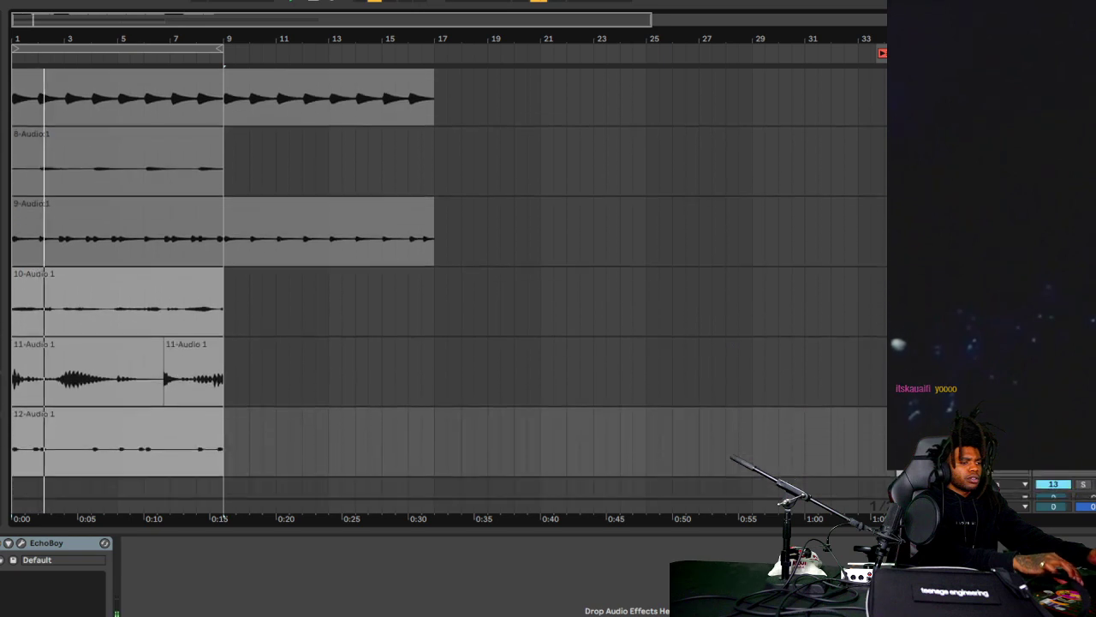
{"action": "scroll", "coordinate": [449, 292], "scroll_direction": "up", "scroll_amount": 3}
{"action": "scroll", "coordinate": [449, 291], "scroll_direction": "up", "scroll_amount": 1}
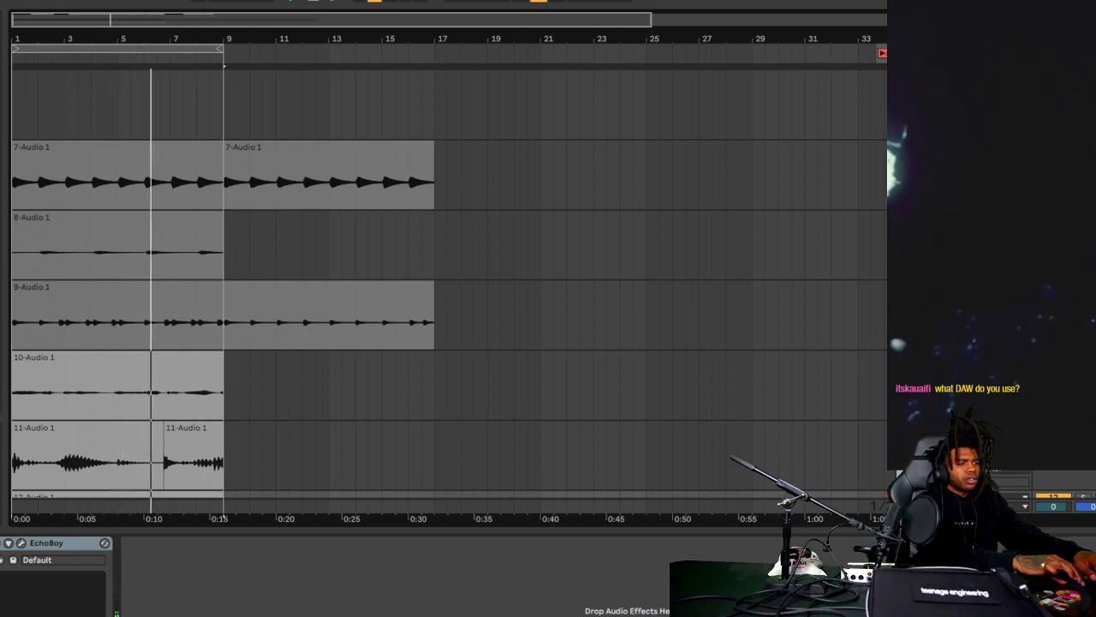
{"action": "scroll", "coordinate": [449, 291], "scroll_direction": "down", "scroll_amount": 5}
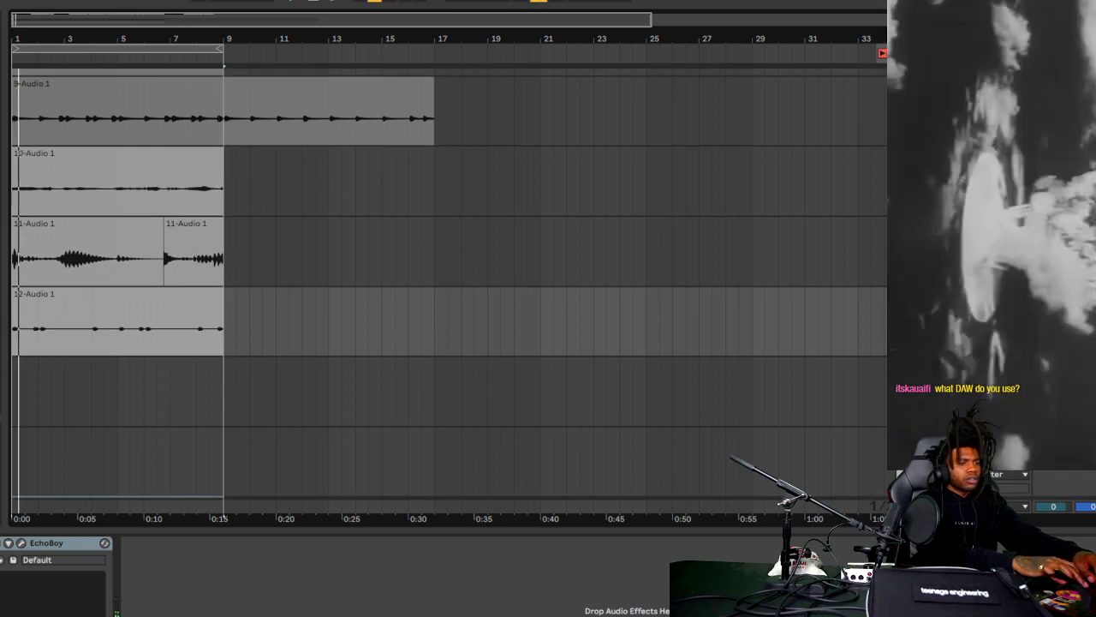
{"action": "scroll", "coordinate": [445, 291], "scroll_direction": "up", "scroll_amount": 6}
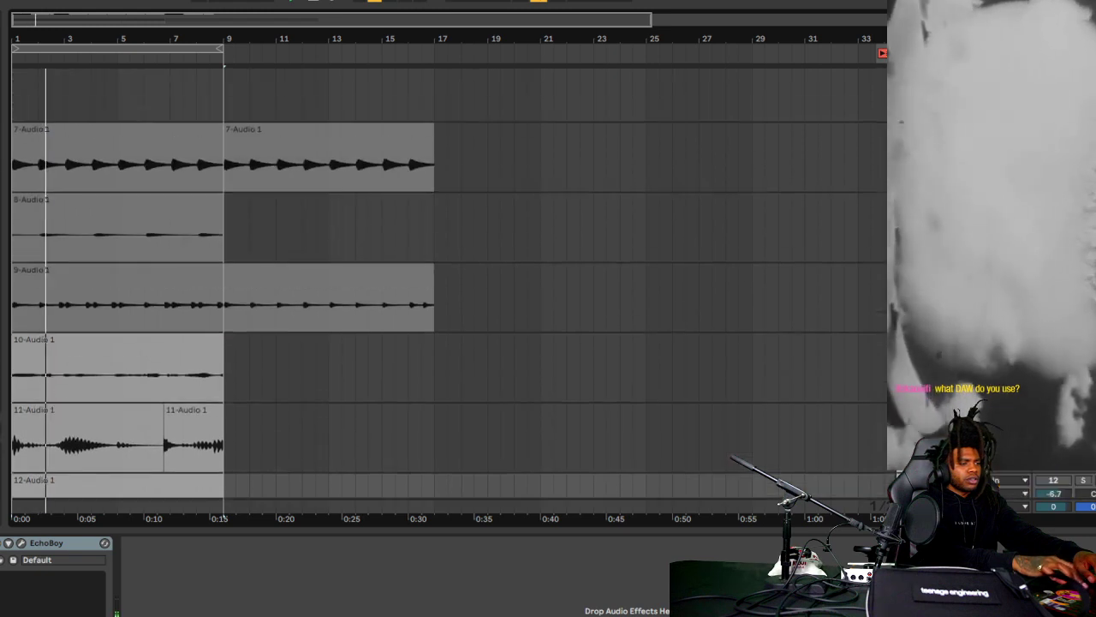
{"action": "scroll", "coordinate": [445, 291], "scroll_direction": "down", "scroll_amount": 3}
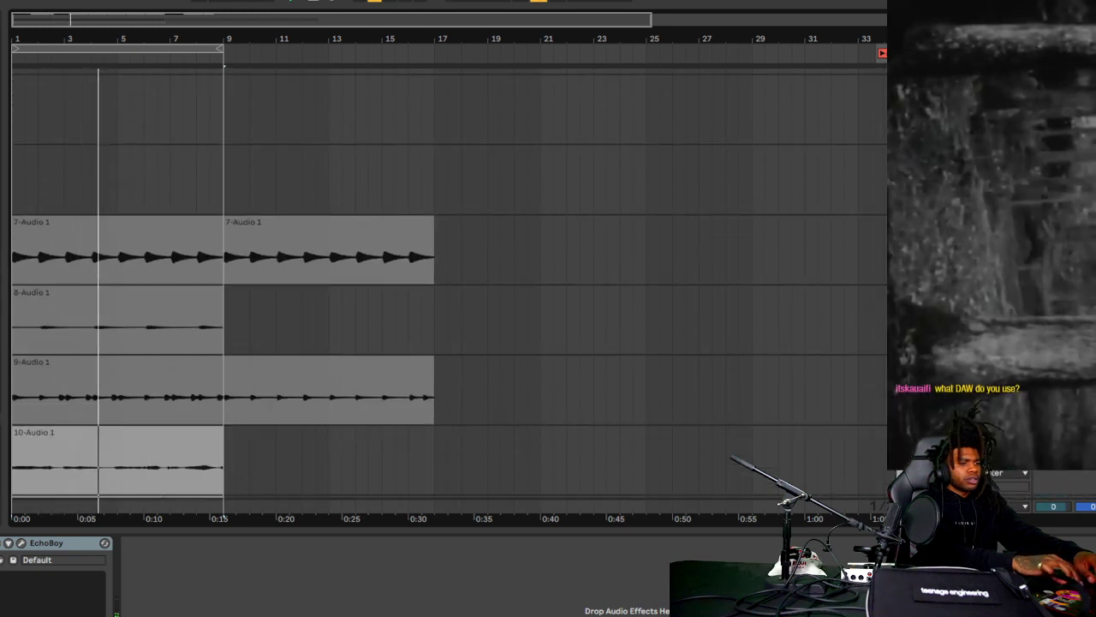
{"action": "scroll", "coordinate": [446, 291], "scroll_direction": "down", "scroll_amount": 1}
- Stop playback and record a new take over the eight-bar loop on the empty track below the 12-Audio 1 clip
{"action": "scroll", "coordinate": [445, 291], "scroll_direction": "down", "scroll_amount": 5}
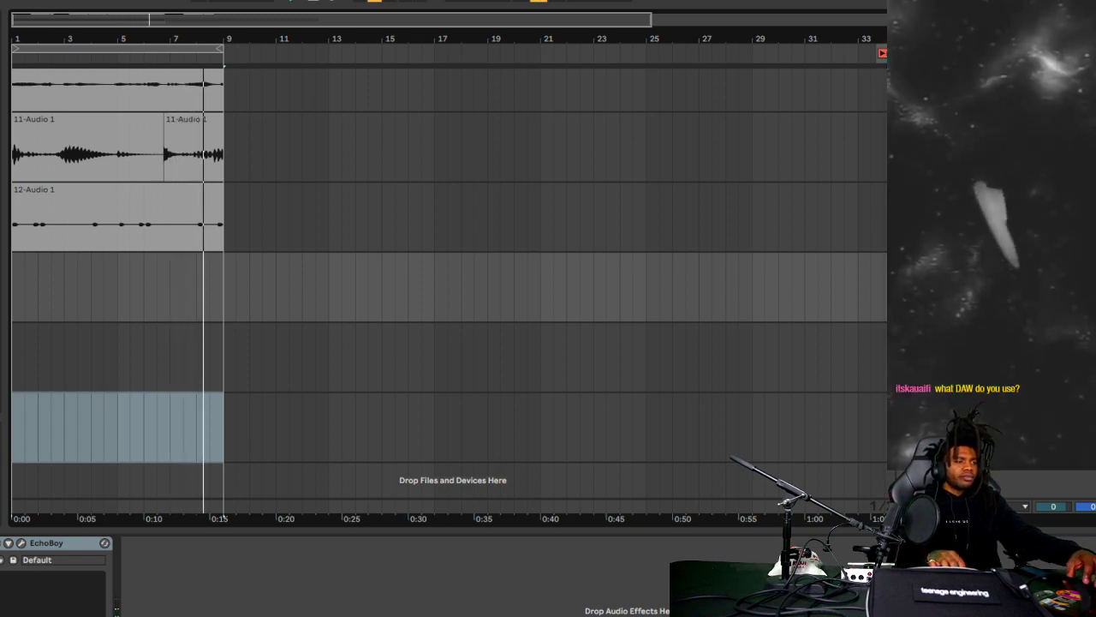
{"action": "left_click", "coordinate": [317, 2]}
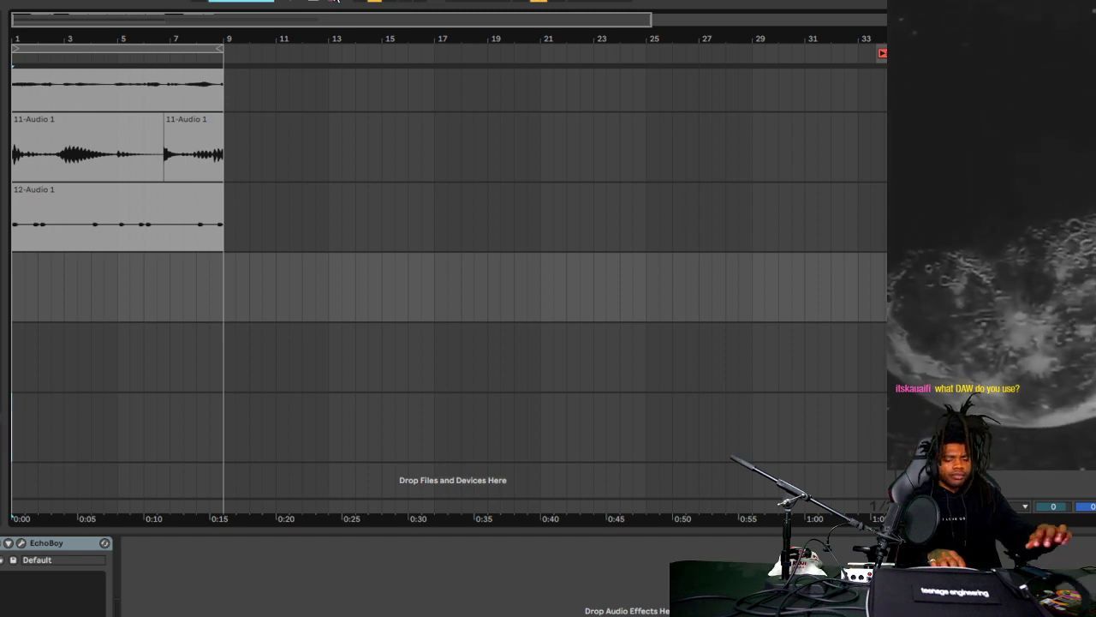
{"action": "left_click", "coordinate": [334, 0]}
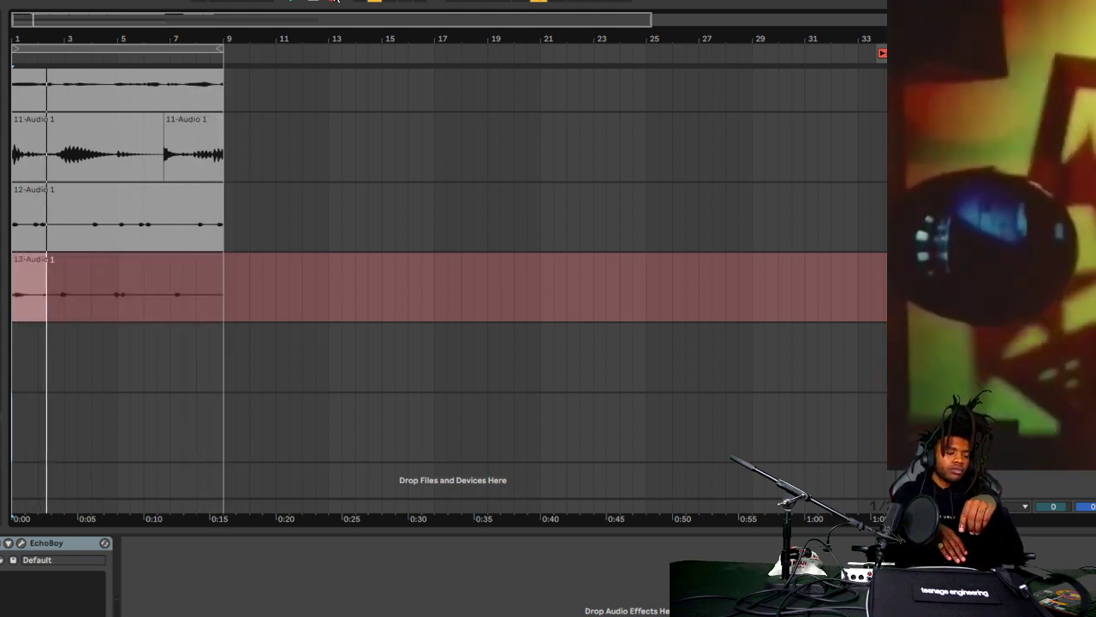
{"action": "left_click", "coordinate": [335, 2]}
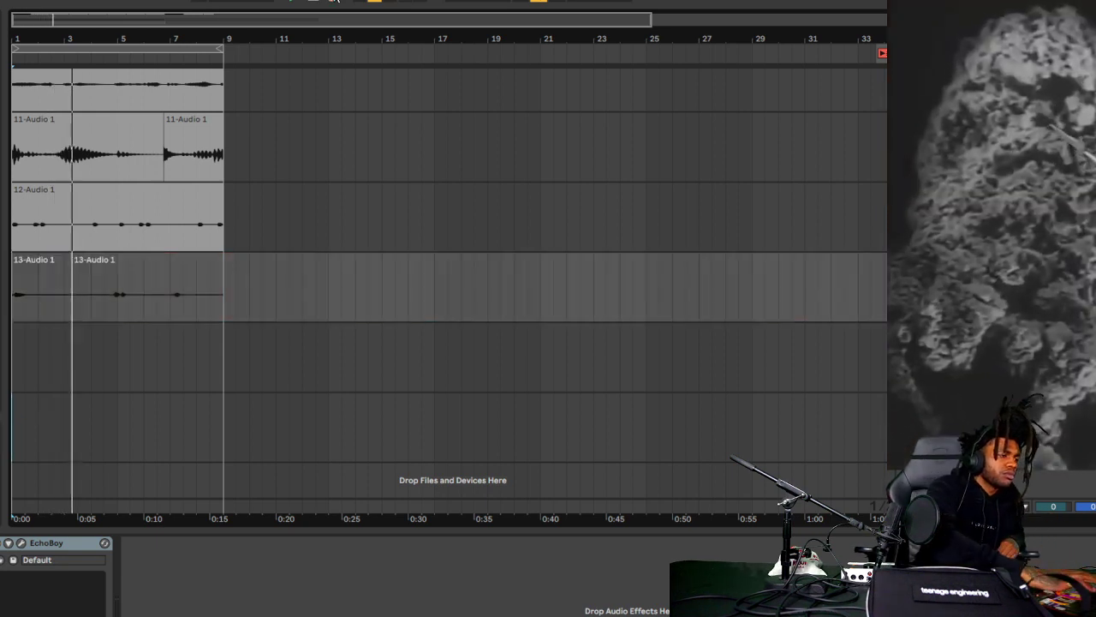
- Extend the recorded 13-Audio 1 fragments into the full take from bar 1 to bar 33 and play it
{"action": "left_click_drag", "start_coordinate": [75, 280], "coordinate": [33, 262]}
{"action": "key", "text": "space"}
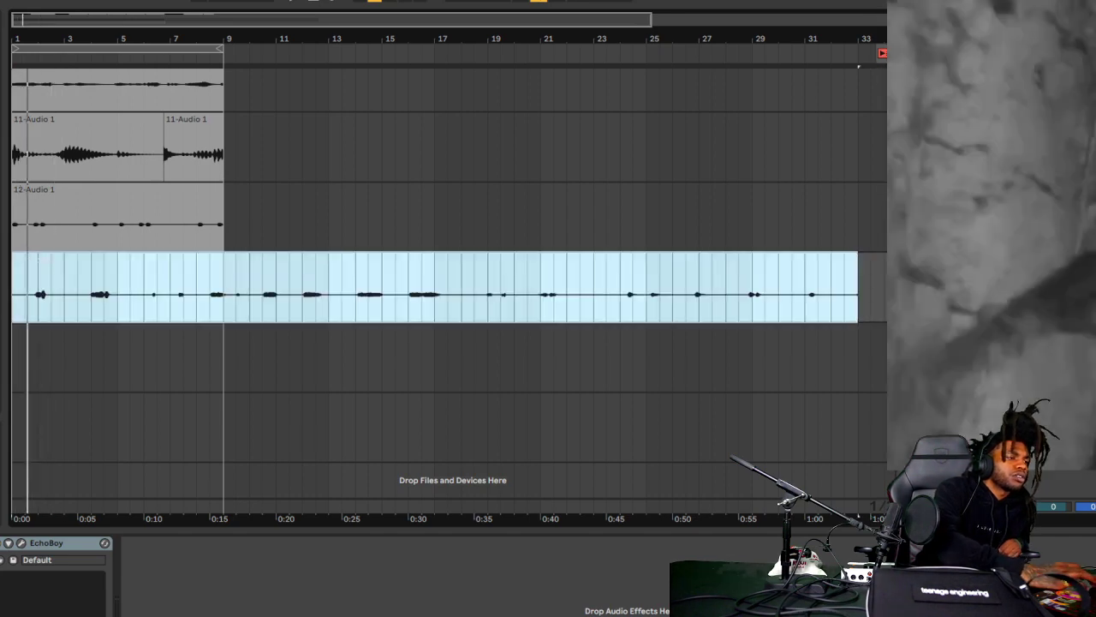
{"action": "left_click_drag", "start_coordinate": [299, 26], "coordinate": [299, 20]}
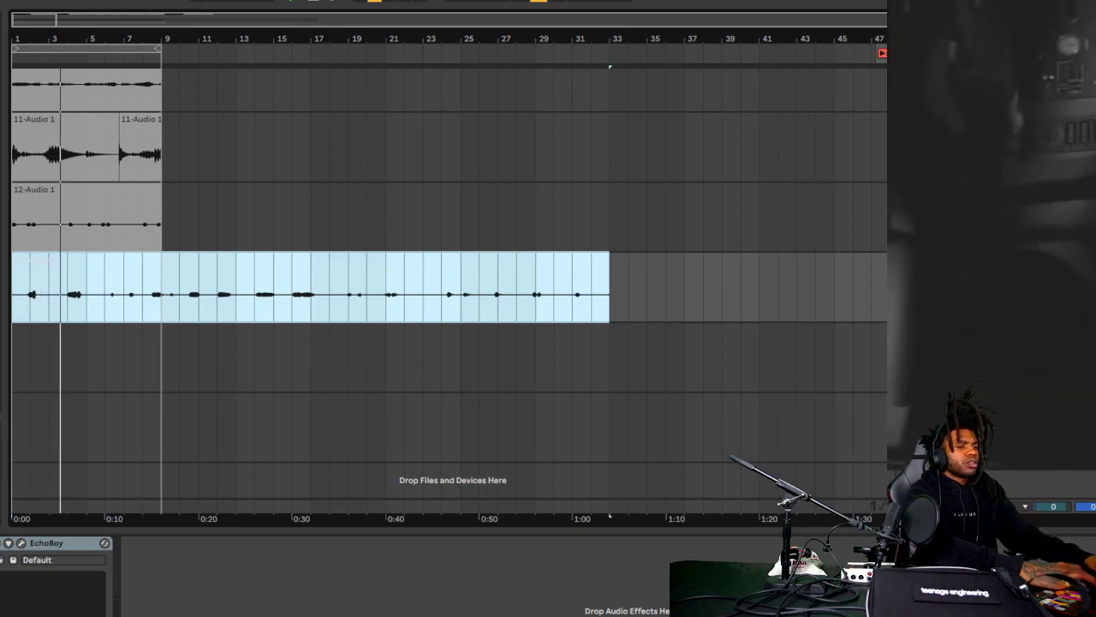
- Extend the drum MIDI clip and the end of the arrangement loop to bar 33
{"action": "scroll", "coordinate": [446, 291], "scroll_direction": "up", "scroll_amount": 5}
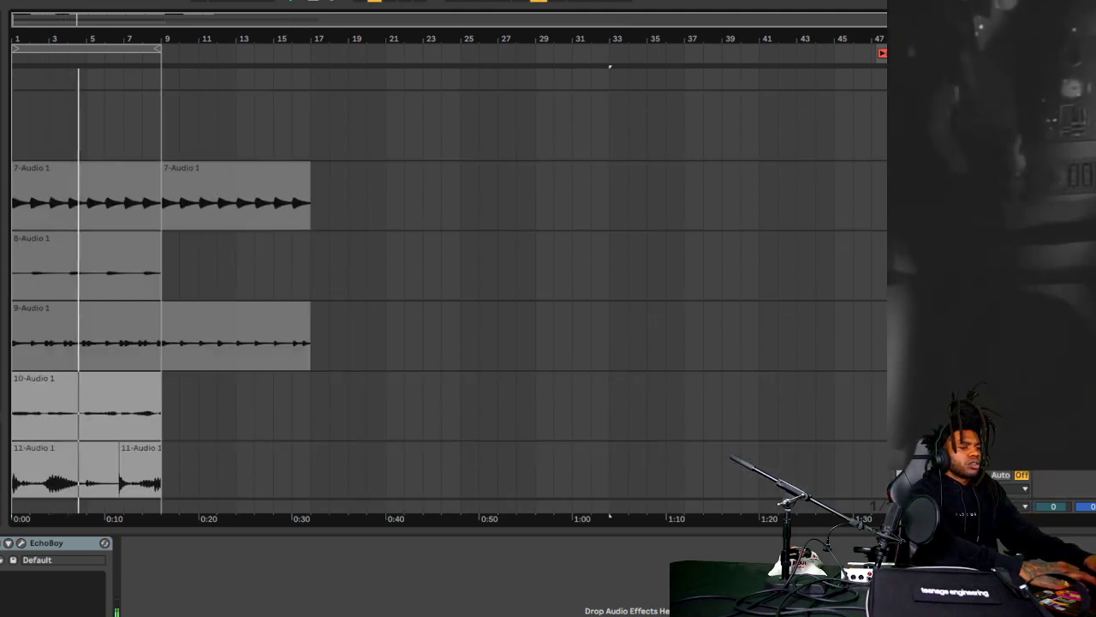
{"action": "scroll", "coordinate": [445, 291], "scroll_direction": "up", "scroll_amount": 5}
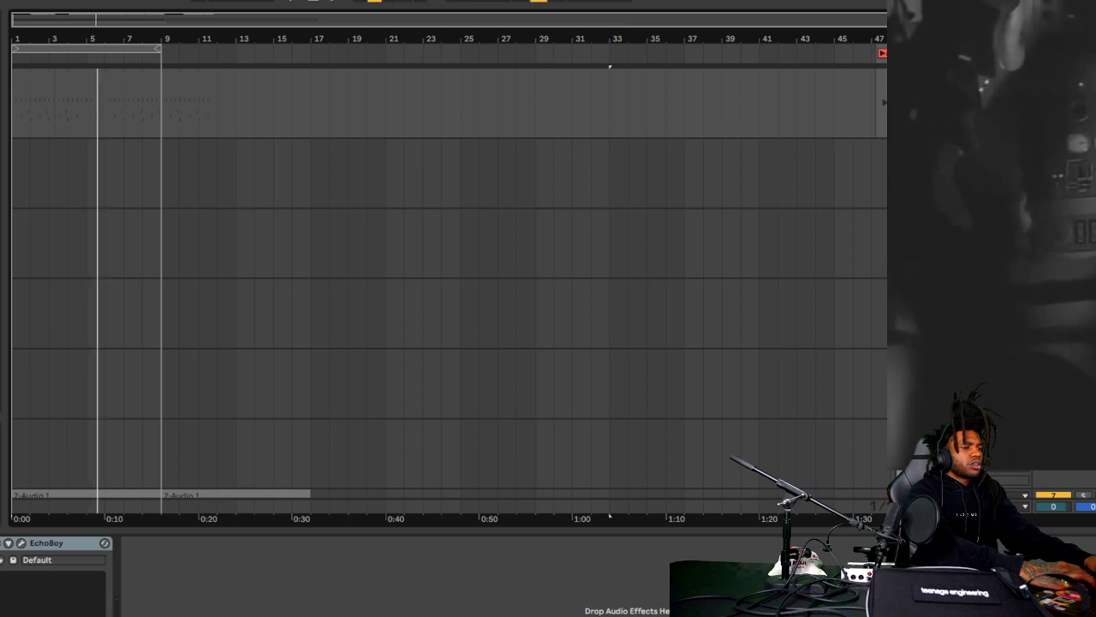
{"action": "left_click", "coordinate": [48, 86]}
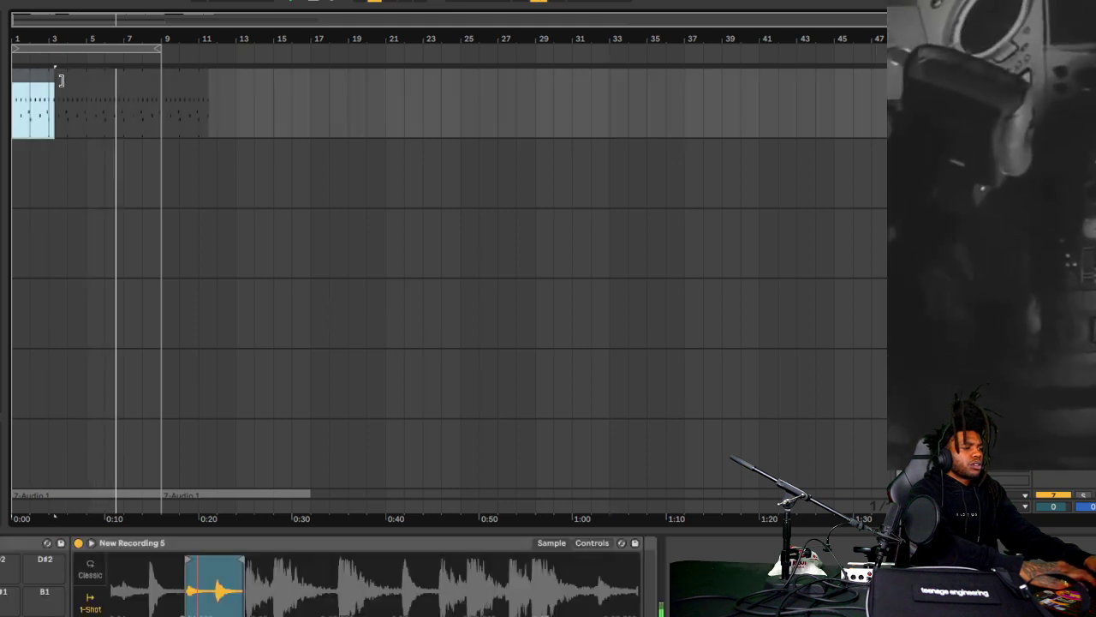
{"action": "left_click_drag", "start_coordinate": [61, 79], "coordinate": [618, 159]}
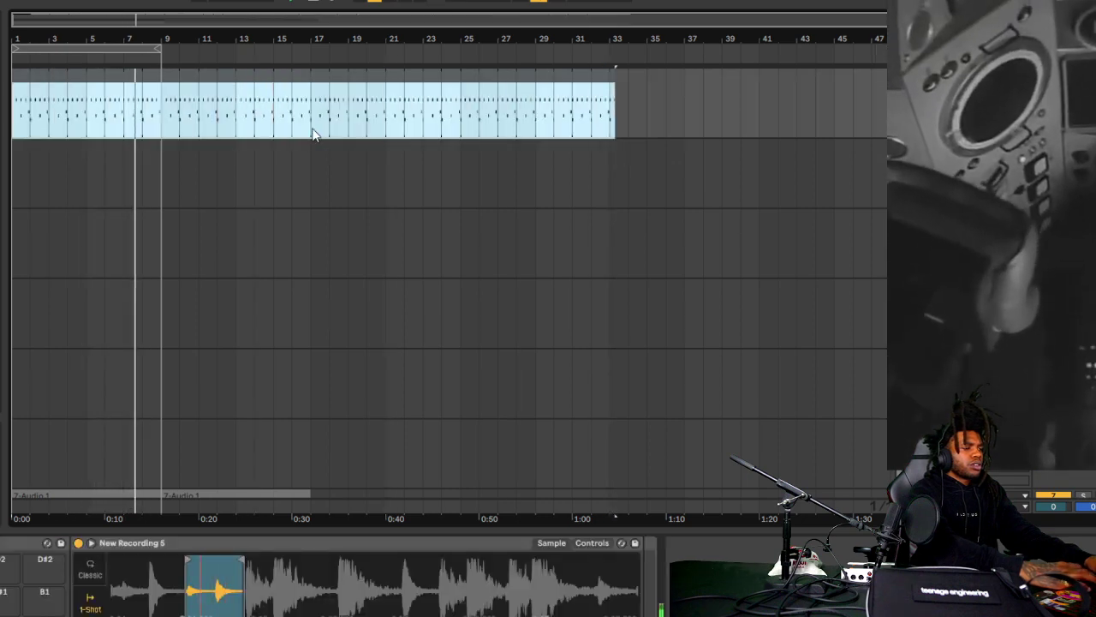
{"action": "left_click_drag", "start_coordinate": [153, 48], "coordinate": [608, 88]}
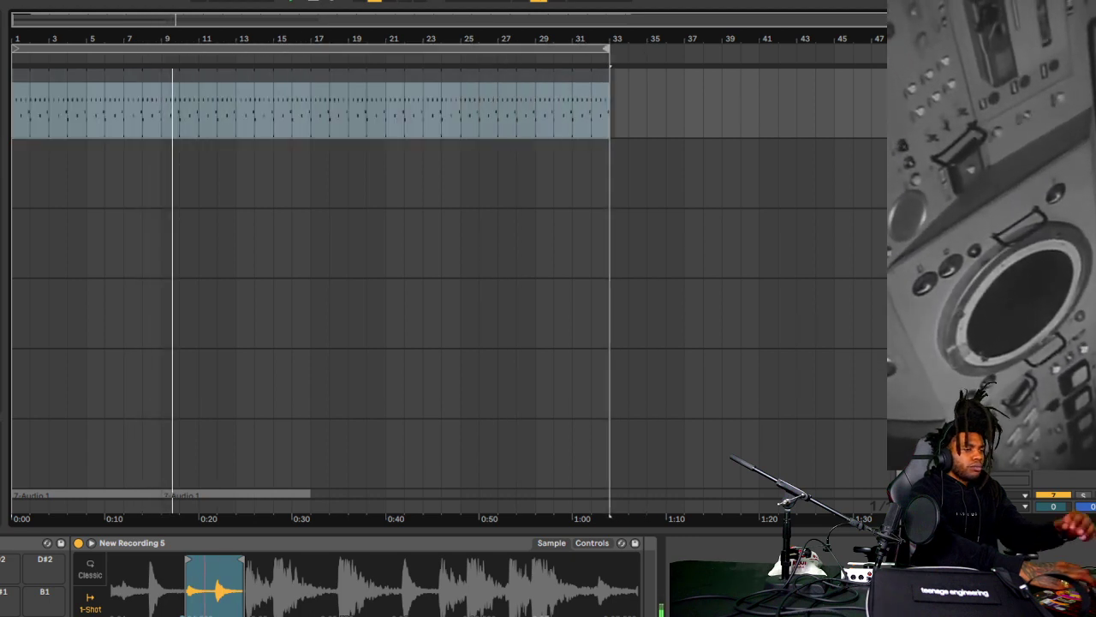
- Duplicate the second 7-Audio 1 clip twice to fill that track up to bar 33
{"action": "scroll", "coordinate": [608, 88], "scroll_direction": "down", "scroll_amount": 4}
{"action": "scroll", "coordinate": [404, 313], "scroll_direction": "down", "scroll_amount": 1}
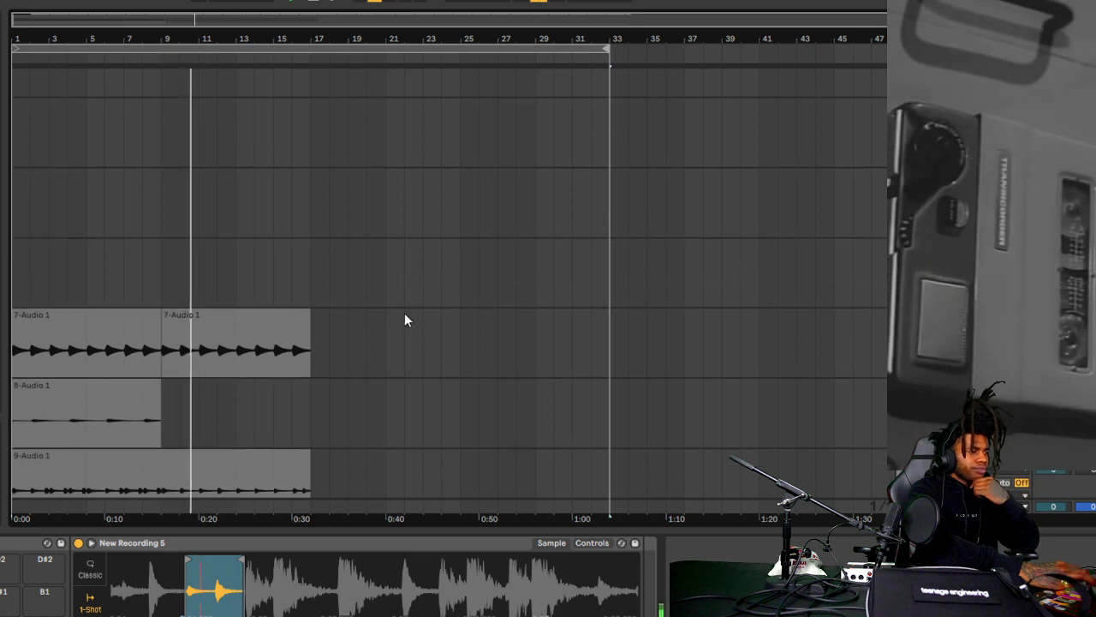
{"action": "left_click", "coordinate": [276, 322]}
{"action": "key", "text": "ctrl+d"}
{"action": "key", "text": "ctrl+d"}
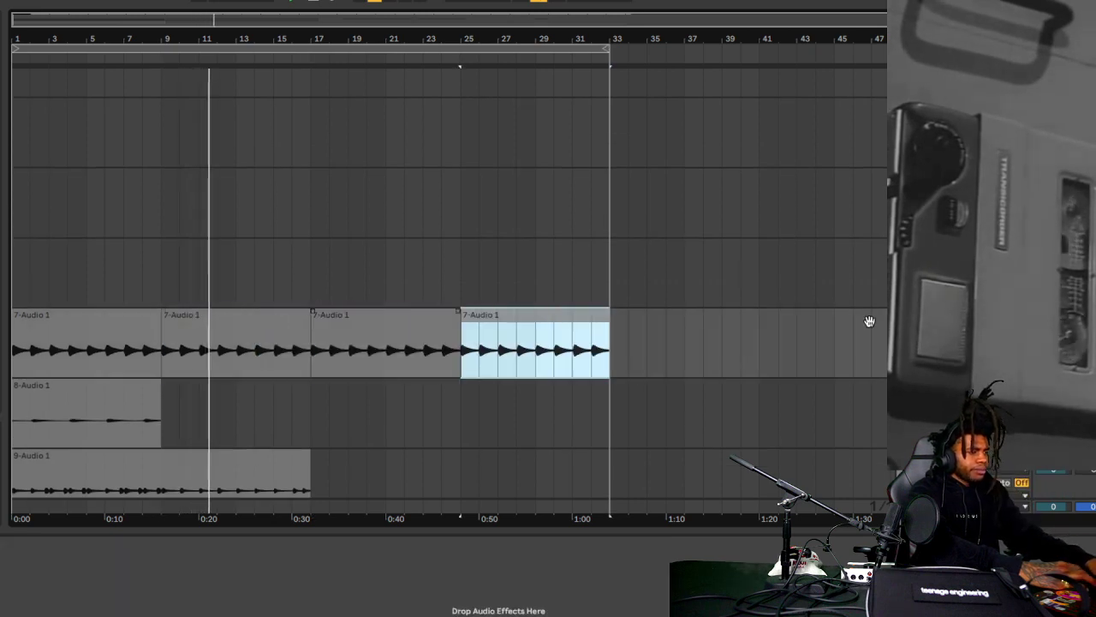
- Duplicate the 9-Audio 1 clip into bars 17 to 33 and delete the original from bars 1 to 17
{"action": "scroll", "coordinate": [891, 368], "scroll_direction": "down", "scroll_amount": 1}
{"action": "scroll", "coordinate": [449, 291], "scroll_direction": "down", "scroll_amount": 1}
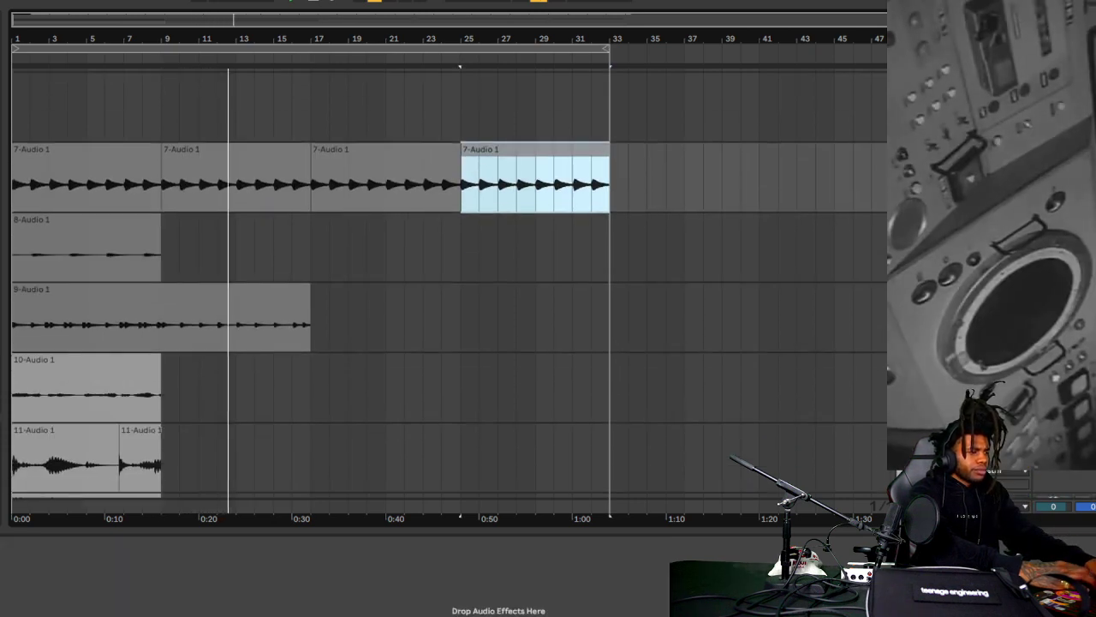
{"action": "left_click", "coordinate": [141, 286]}
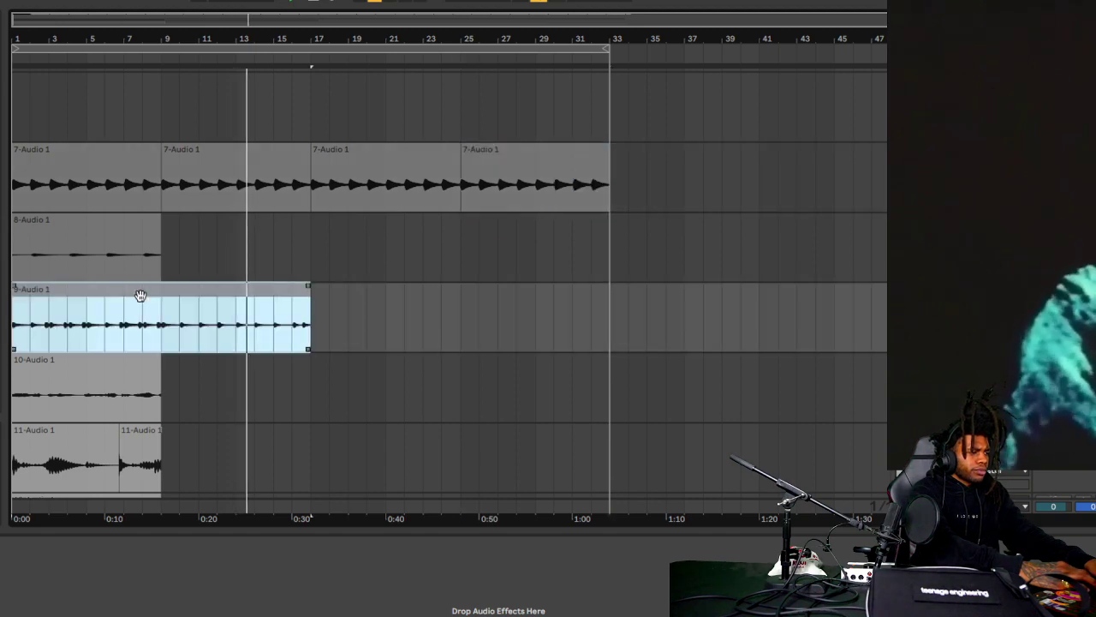
{"action": "key", "text": "ctrl+d"}
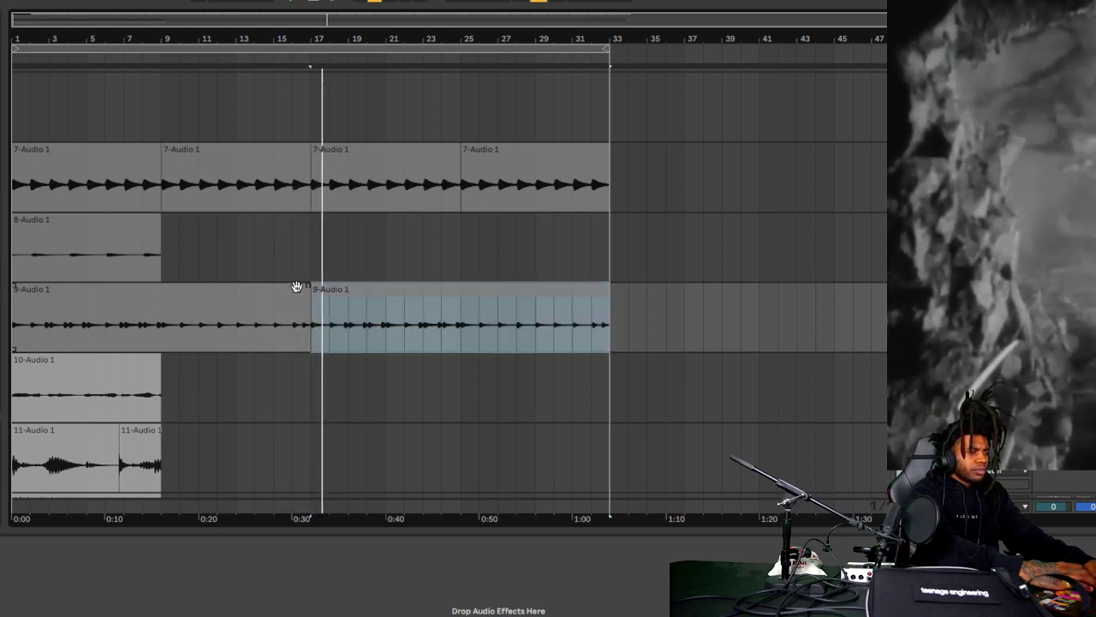
{"action": "left_click", "coordinate": [76, 304]}
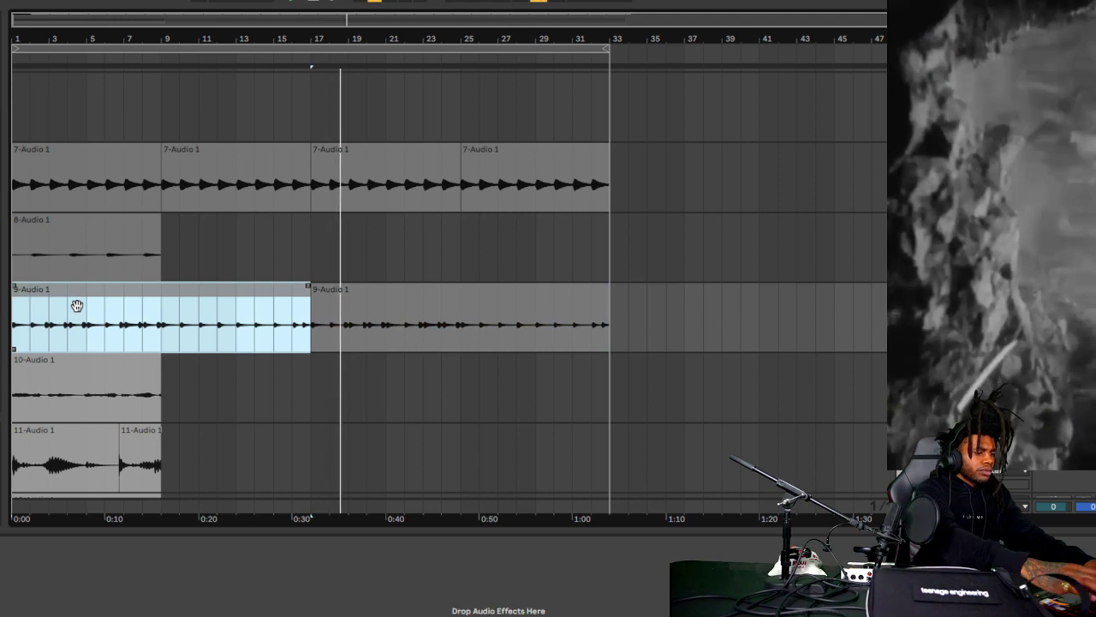
{"action": "key", "text": "Delete"}
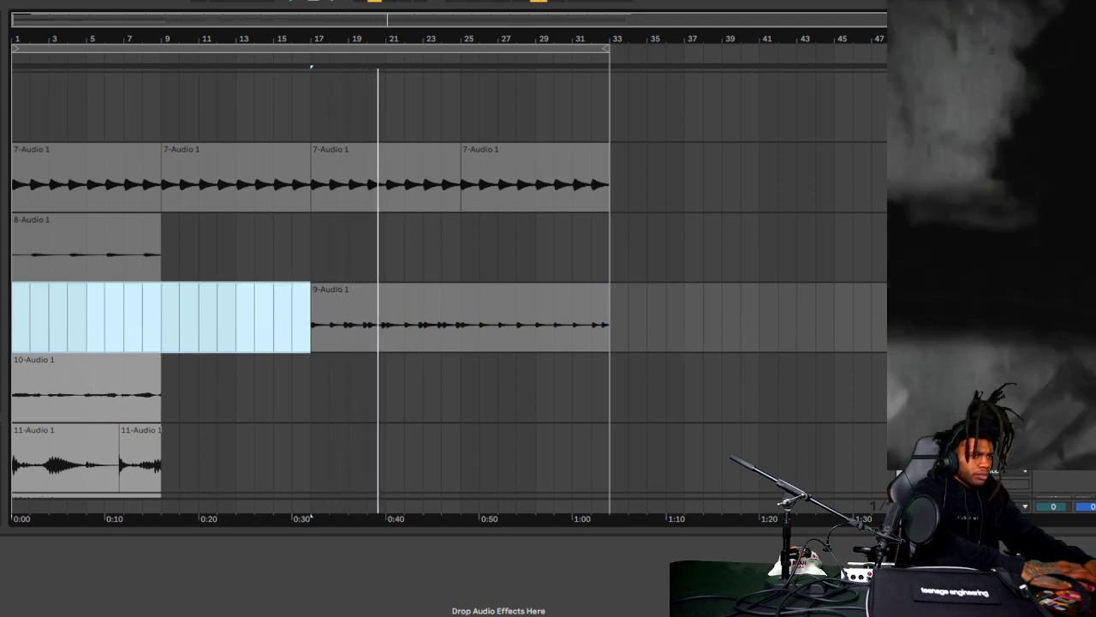
- Examine the layers down to the 13-Audio 1 clip over the extended loop and open that clip's settings
{"action": "scroll", "coordinate": [409, 363], "scroll_direction": "down", "scroll_amount": 5}
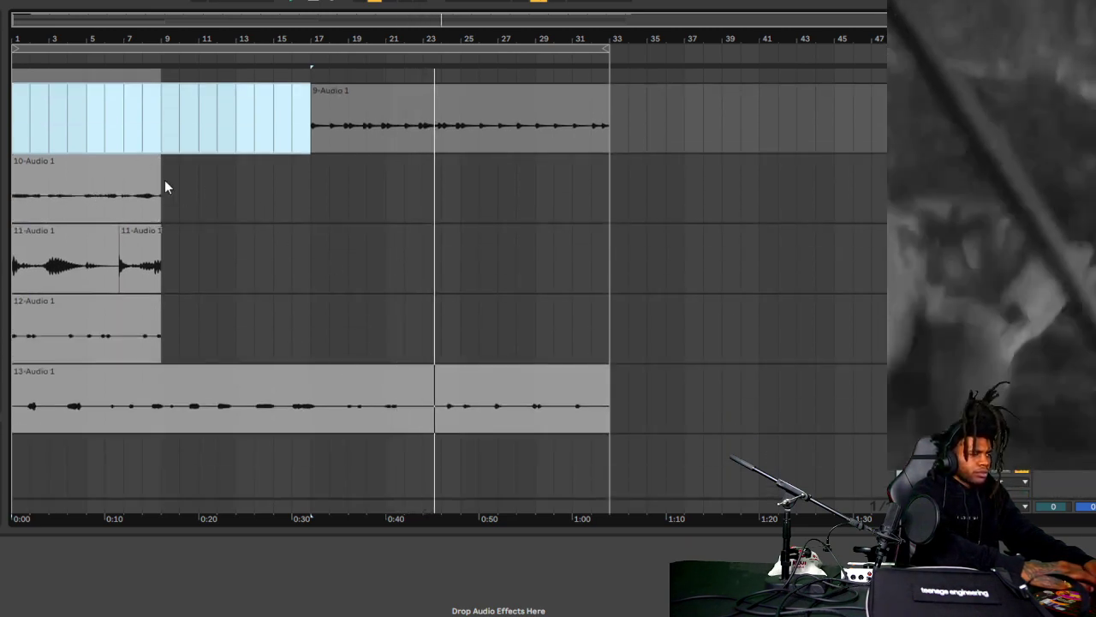
{"action": "left_click", "coordinate": [152, 313]}
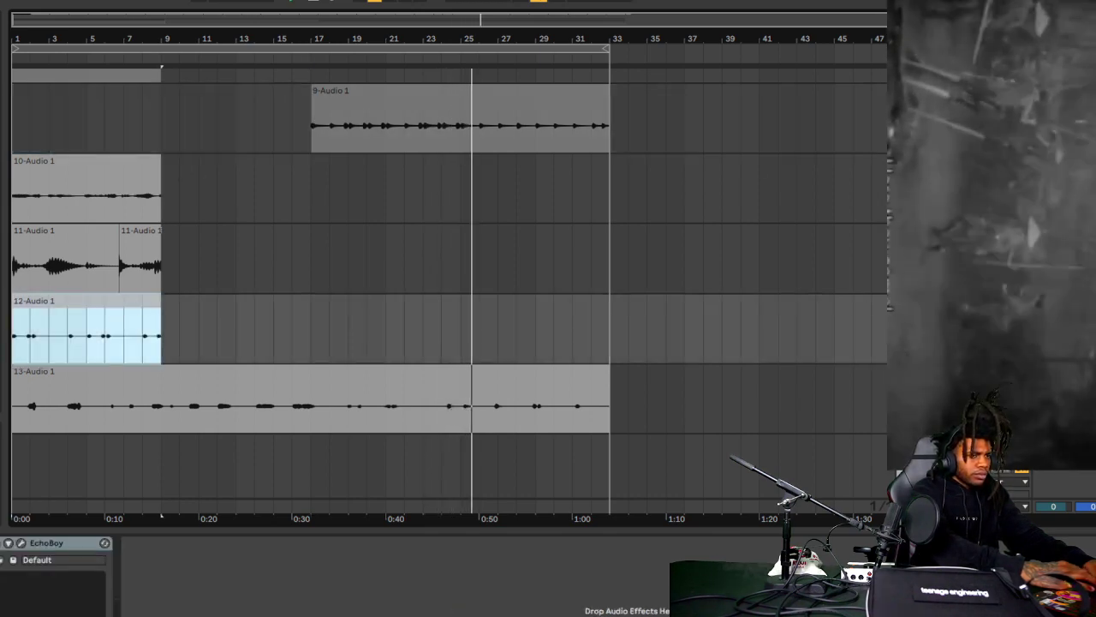
{"action": "scroll", "coordinate": [429, 291], "scroll_direction": "up", "scroll_amount": 5}
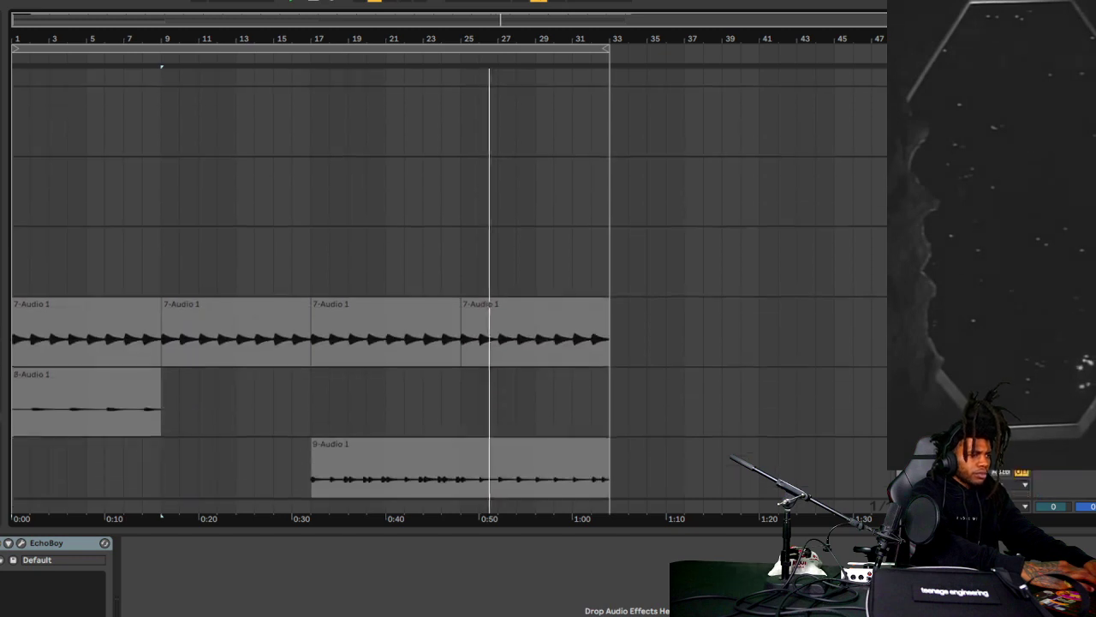
{"action": "scroll", "coordinate": [428, 291], "scroll_direction": "down", "scroll_amount": 2}
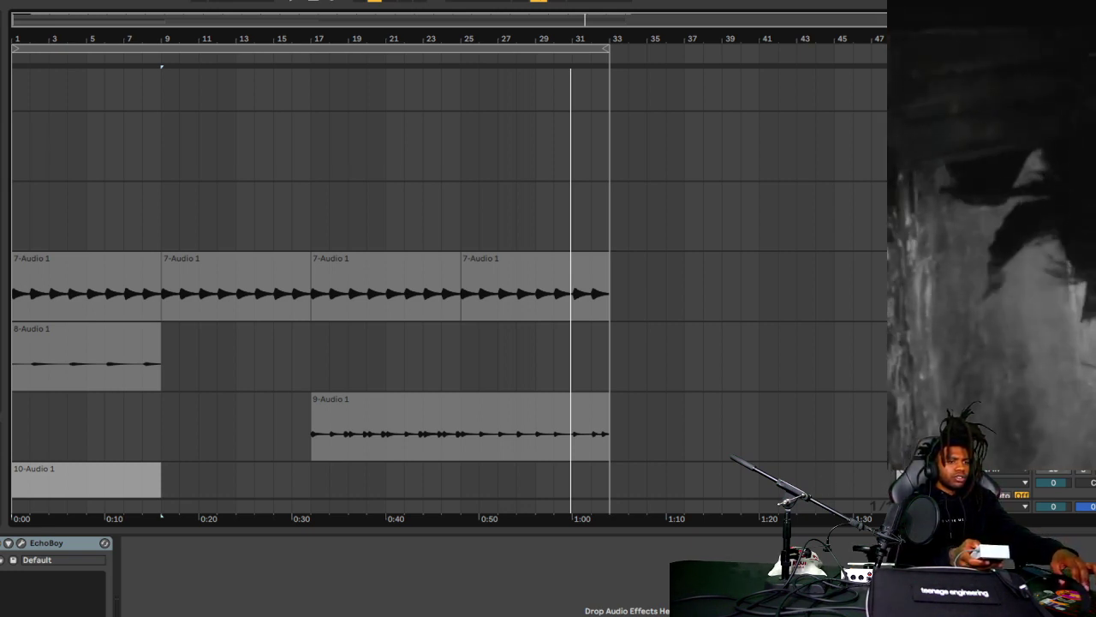
{"action": "scroll", "coordinate": [445, 282], "scroll_direction": "down", "scroll_amount": 6}
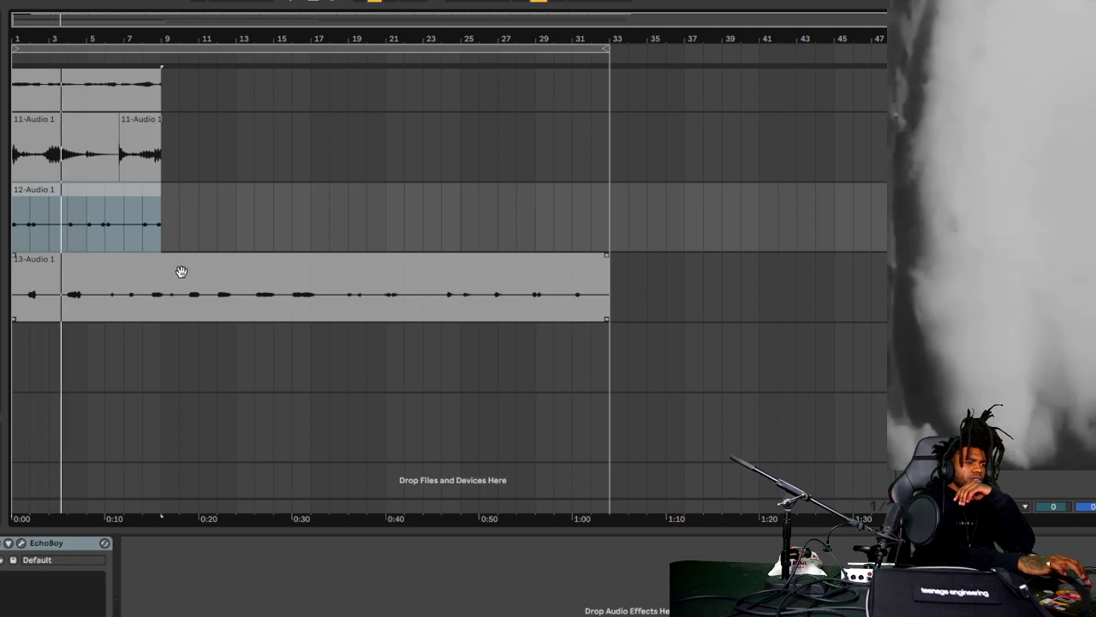
{"action": "double_click", "coordinate": [182, 272]}
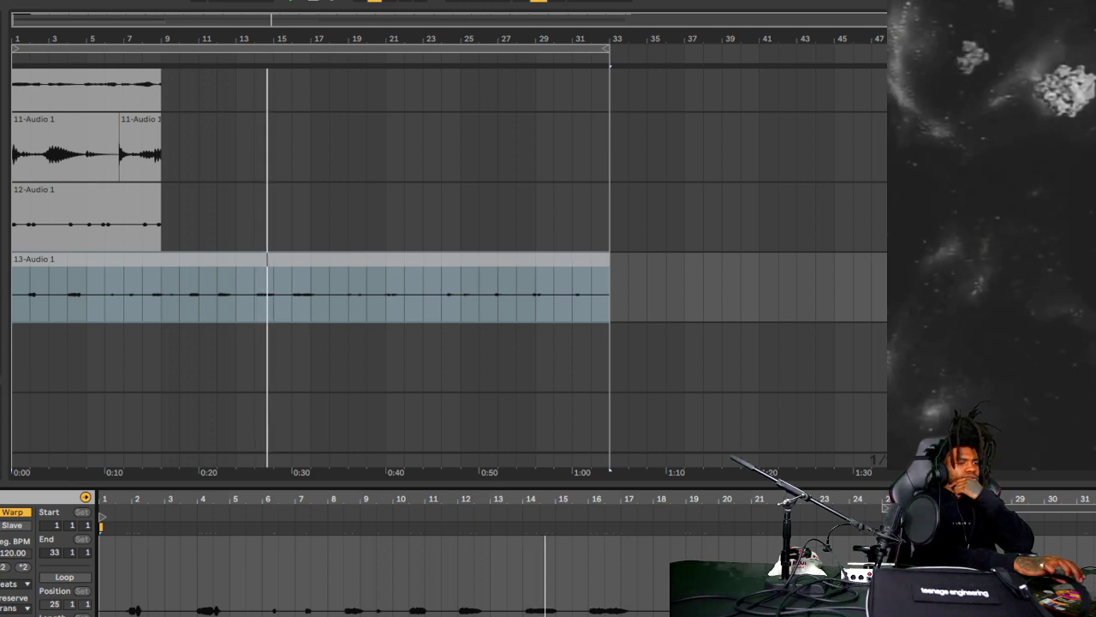
{"action": "scroll", "coordinate": [449, 265], "scroll_direction": "up", "scroll_amount": 10}
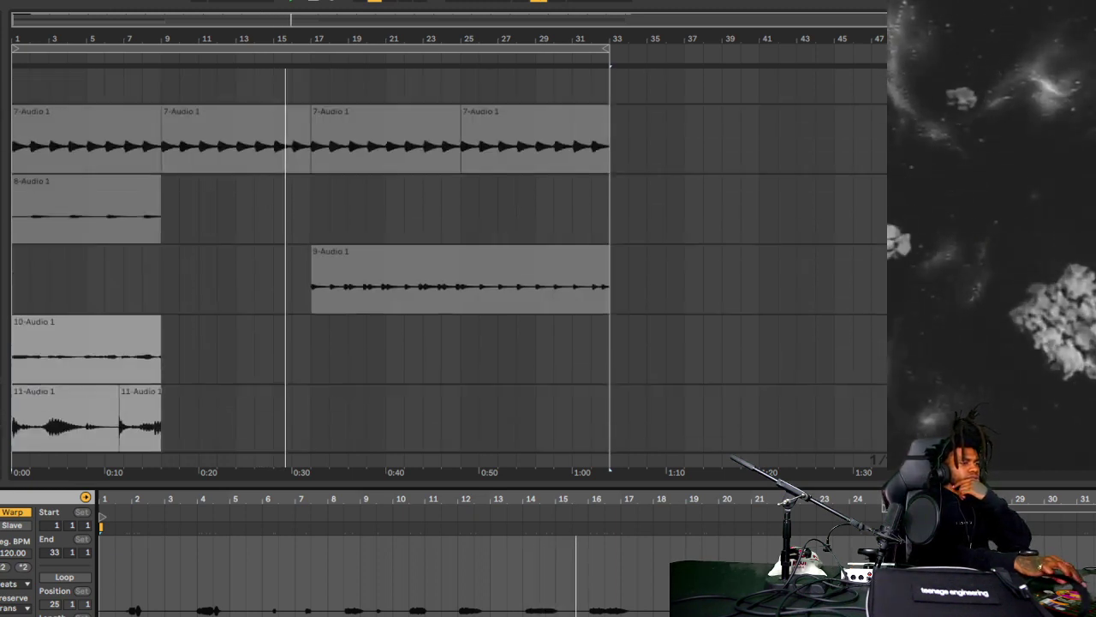
{"action": "scroll", "coordinate": [449, 265], "scroll_direction": "down", "scroll_amount": 5}
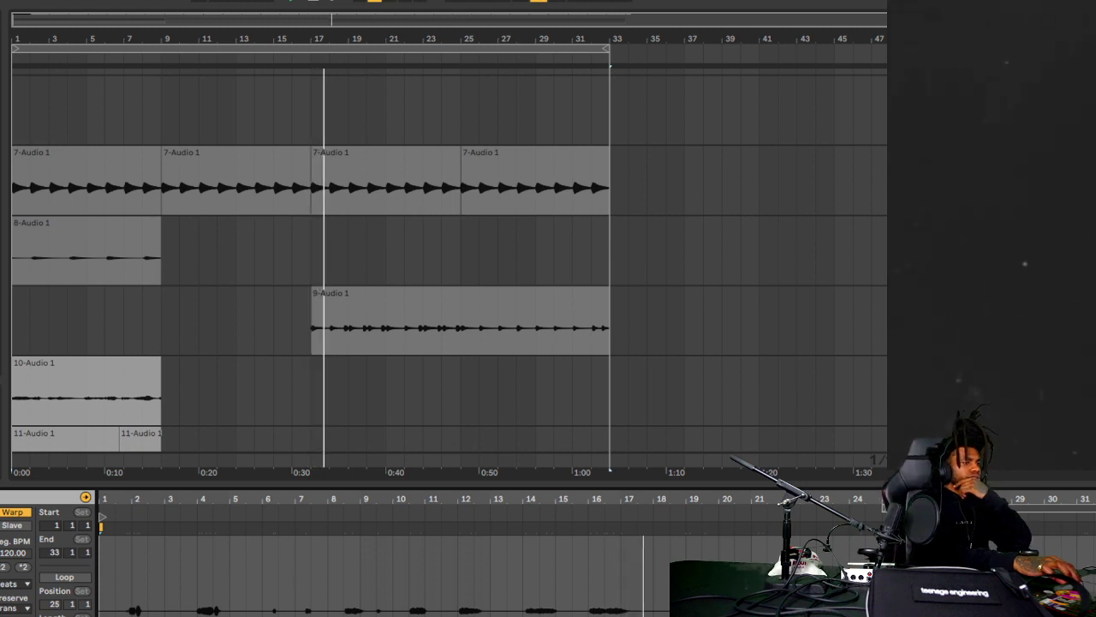
{"action": "scroll", "coordinate": [449, 265], "scroll_direction": "down", "scroll_amount": 1}
{"action": "scroll", "coordinate": [450, 265], "scroll_direction": "down", "scroll_amount": 5}
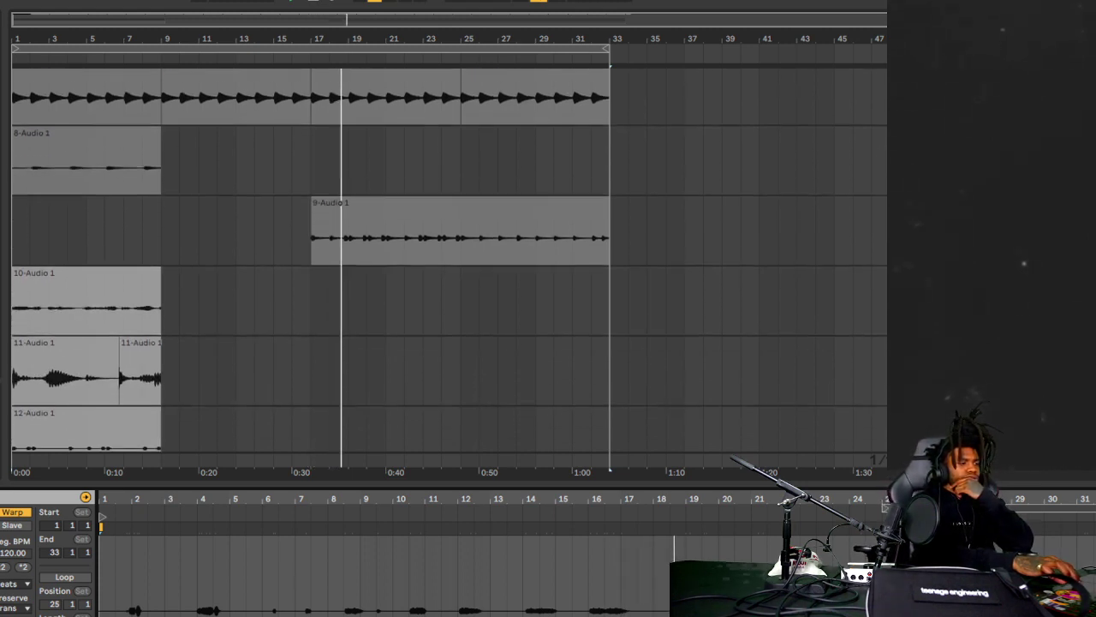
- Record a new audio take from bar 1 to bar 33 on the empty track below the 13-Audio 1 clip
{"action": "key", "text": "ctrl+alt+b"}
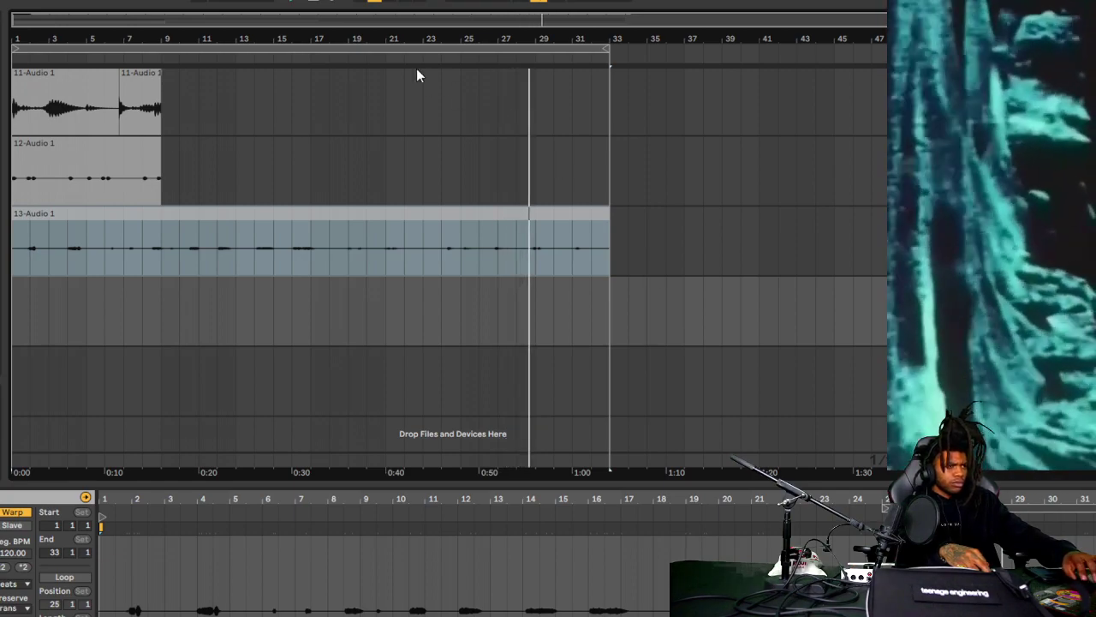
{"action": "left_click", "coordinate": [315, 3]}
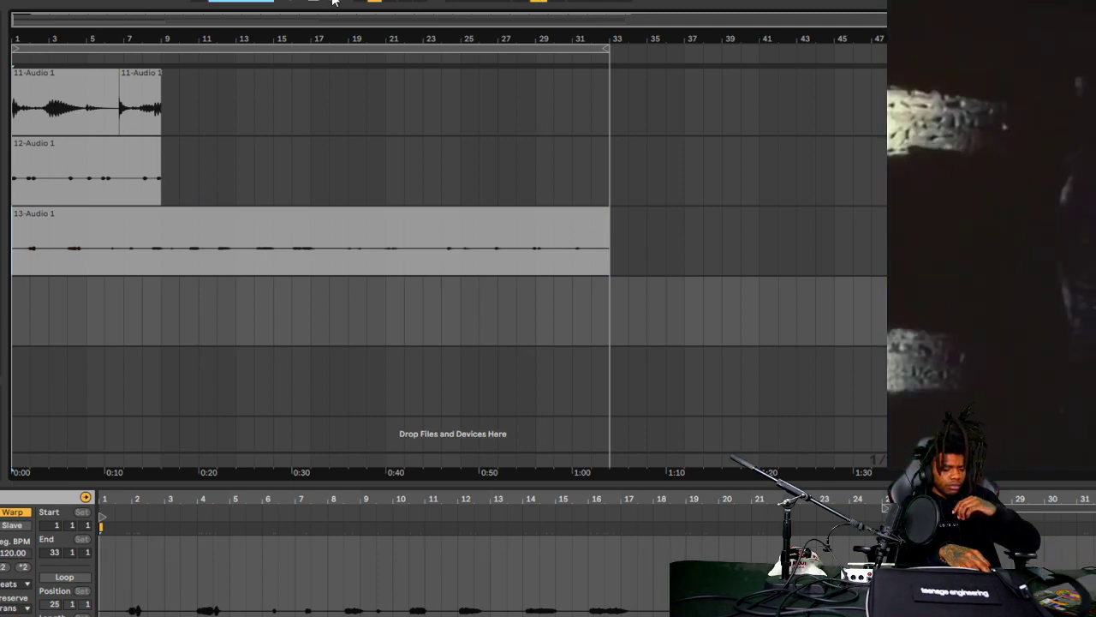
{"action": "left_click", "coordinate": [334, 2]}
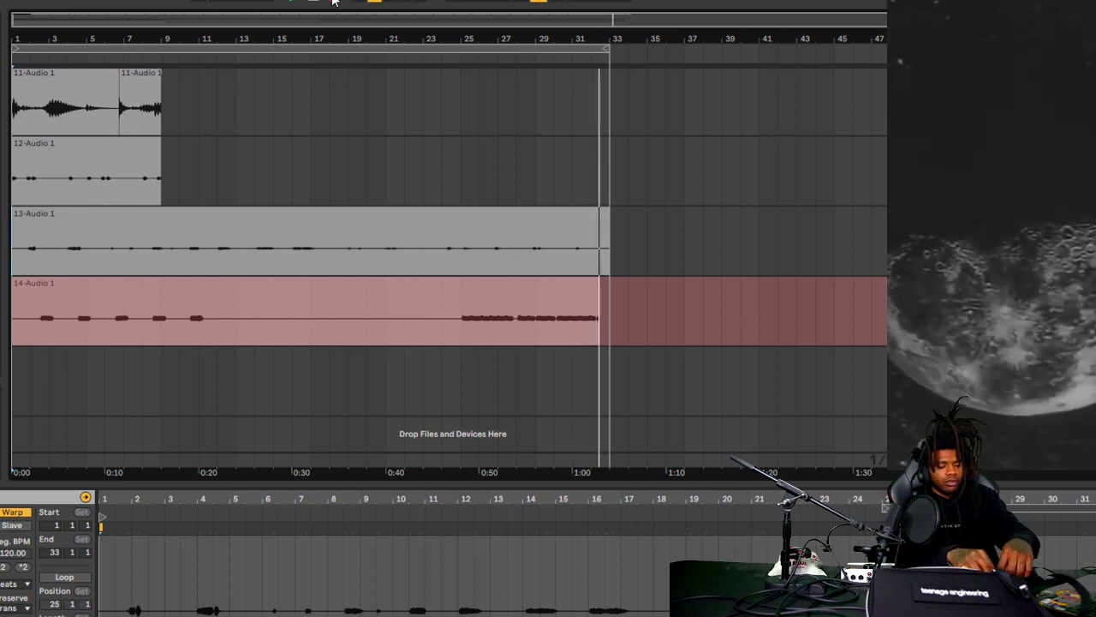
{"action": "key", "text": "space"}
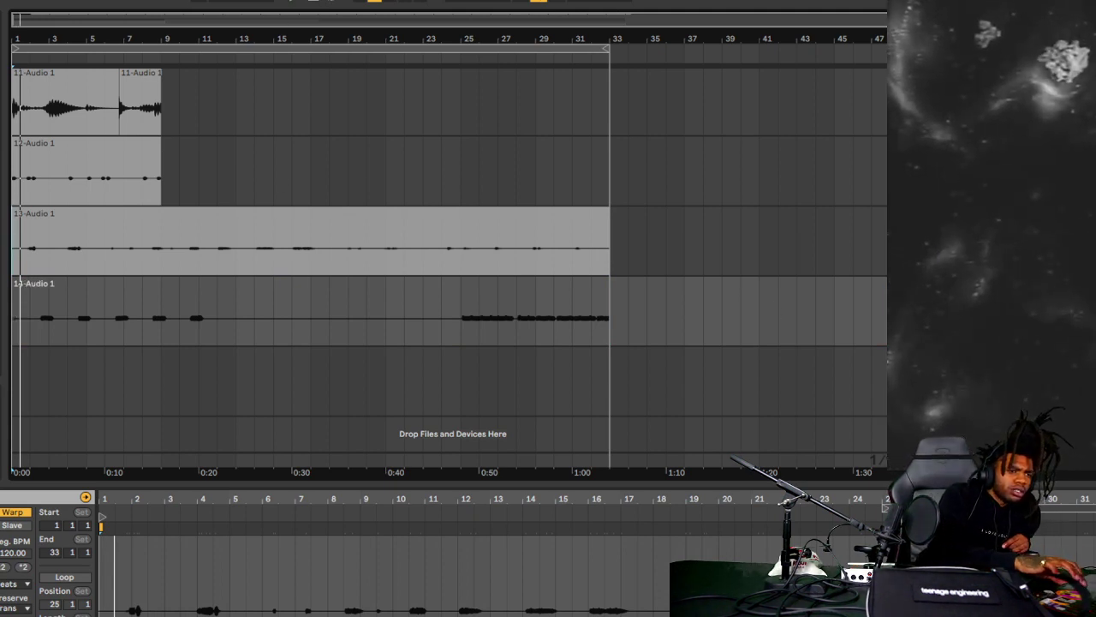
{"action": "left_click", "coordinate": [512, 306]}
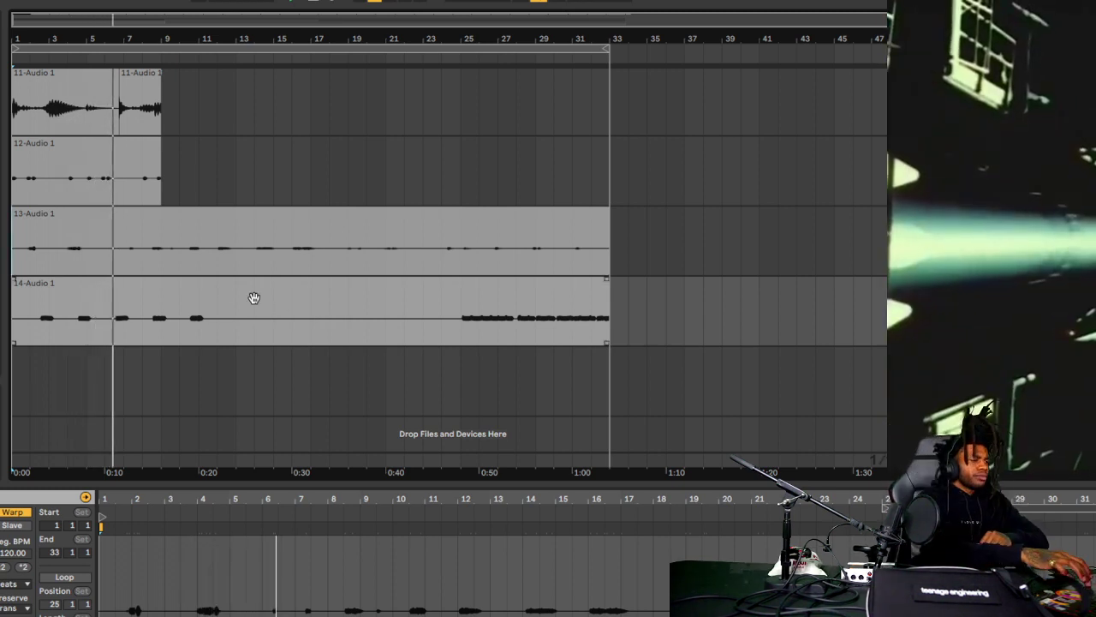
- Trim the first sixteenth off the 14-Audio 1 clip and move the clip back to start at bar 1
{"action": "left_click", "coordinate": [223, 292]}
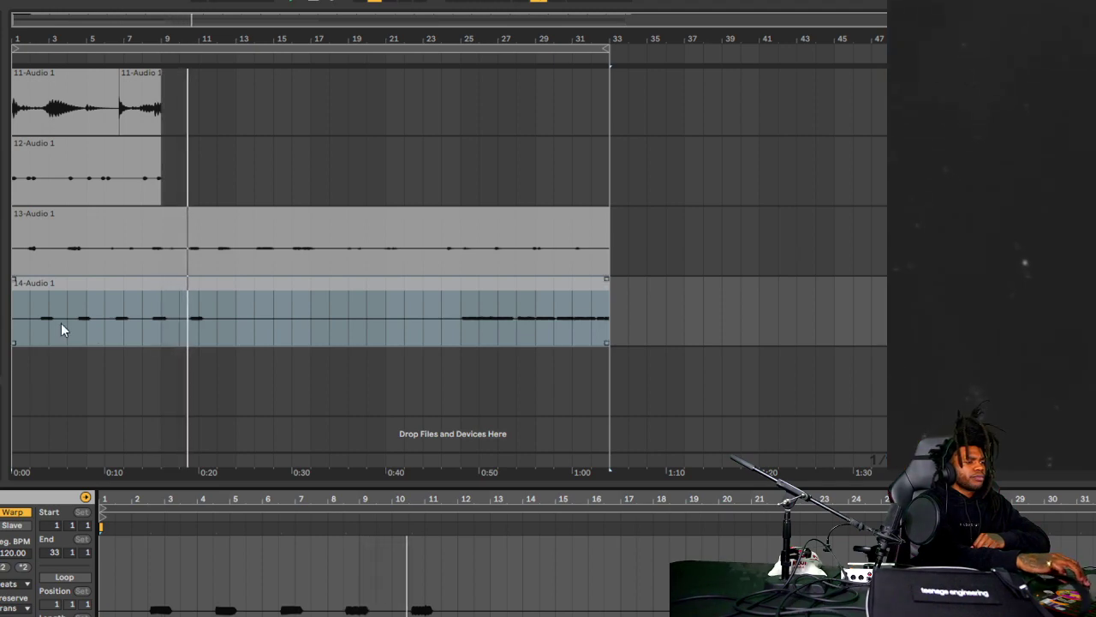
{"action": "left_click", "coordinate": [312, 0]}
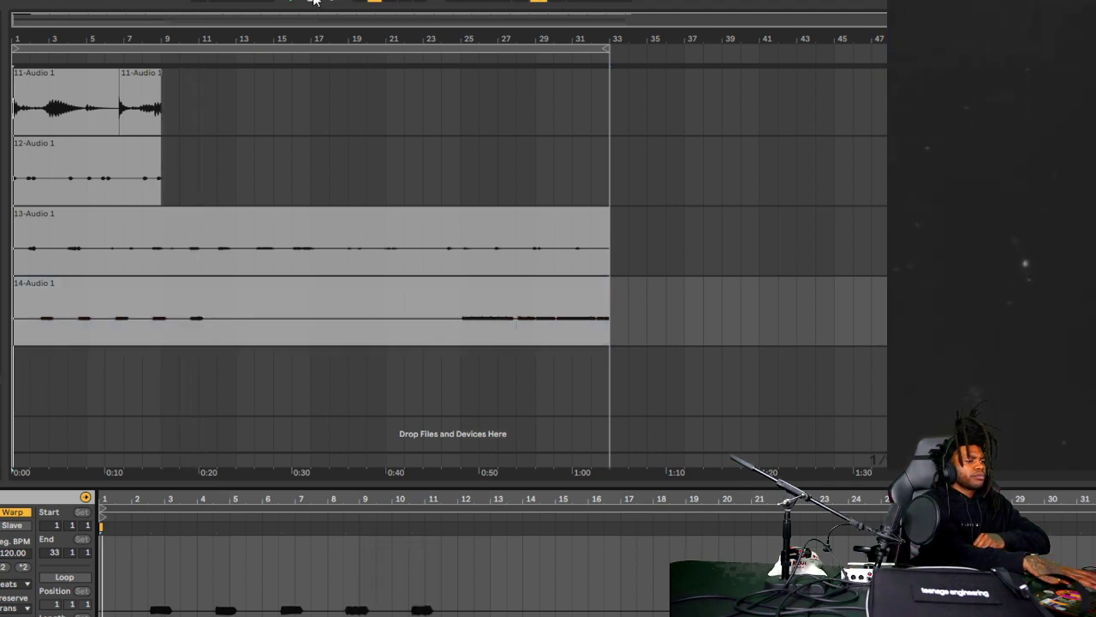
{"action": "left_click", "coordinate": [87, 339]}
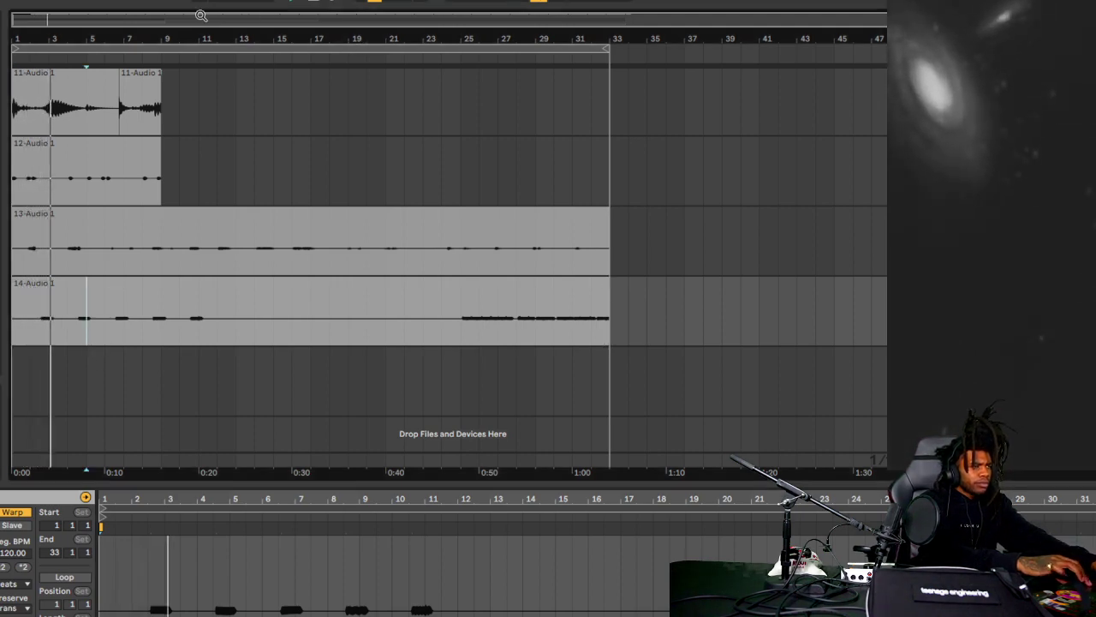
{"action": "left_click_drag", "start_coordinate": [201, 16], "coordinate": [80, 129]}
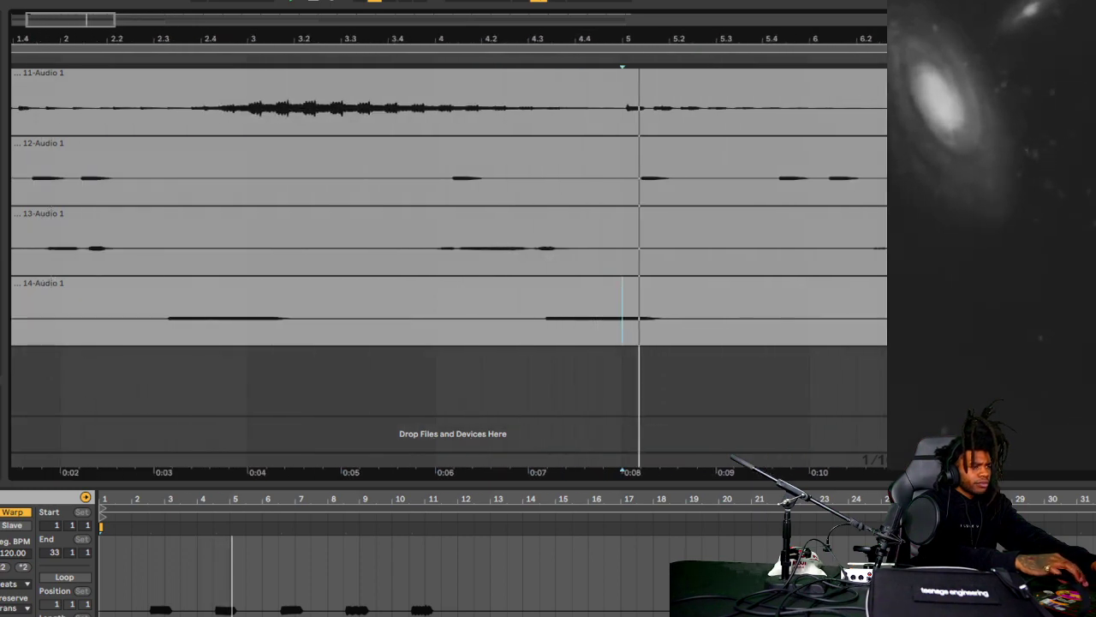
{"action": "left_click_drag", "start_coordinate": [32, 43], "coordinate": [19, 43]}
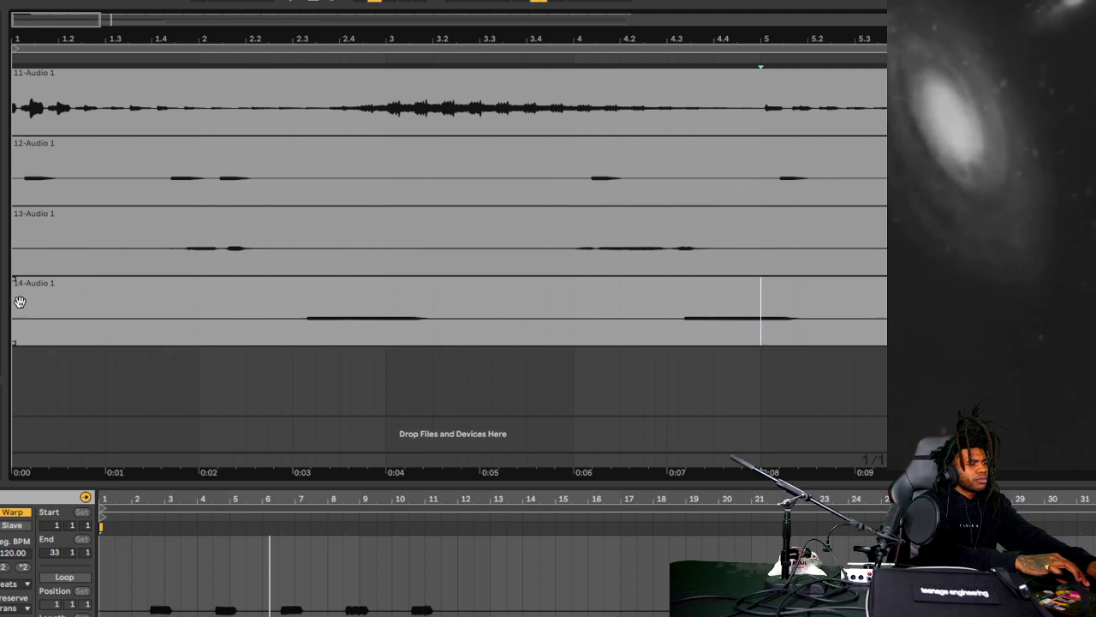
{"action": "left_click_drag", "start_coordinate": [20, 302], "coordinate": [24, 300]}
{"action": "key", "text": "space"}
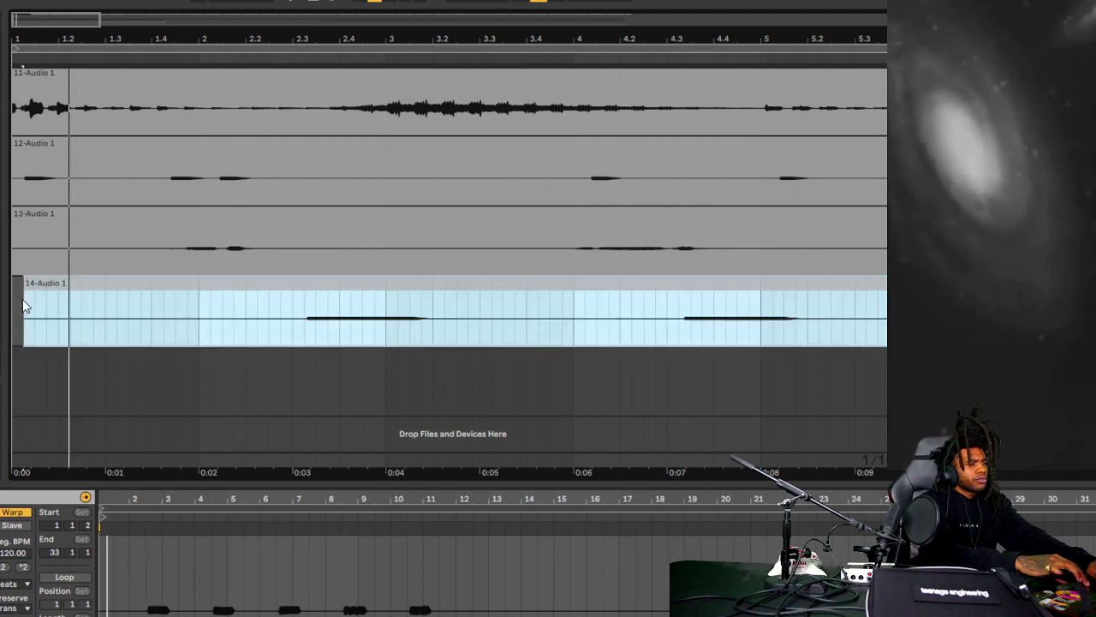
{"action": "left_click", "coordinate": [83, 295]}
{"action": "left_click", "coordinate": [82, 288]}
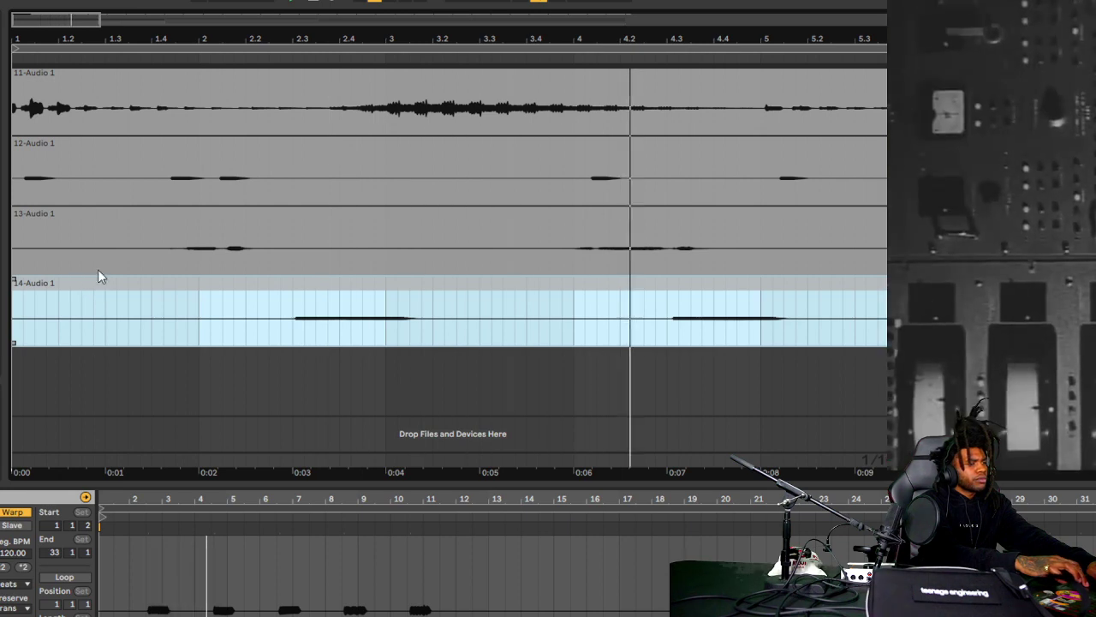
- Split the 14-Audio 1 clip at bar 10
{"action": "key", "text": "minus"}
{"action": "key", "text": "minus"}
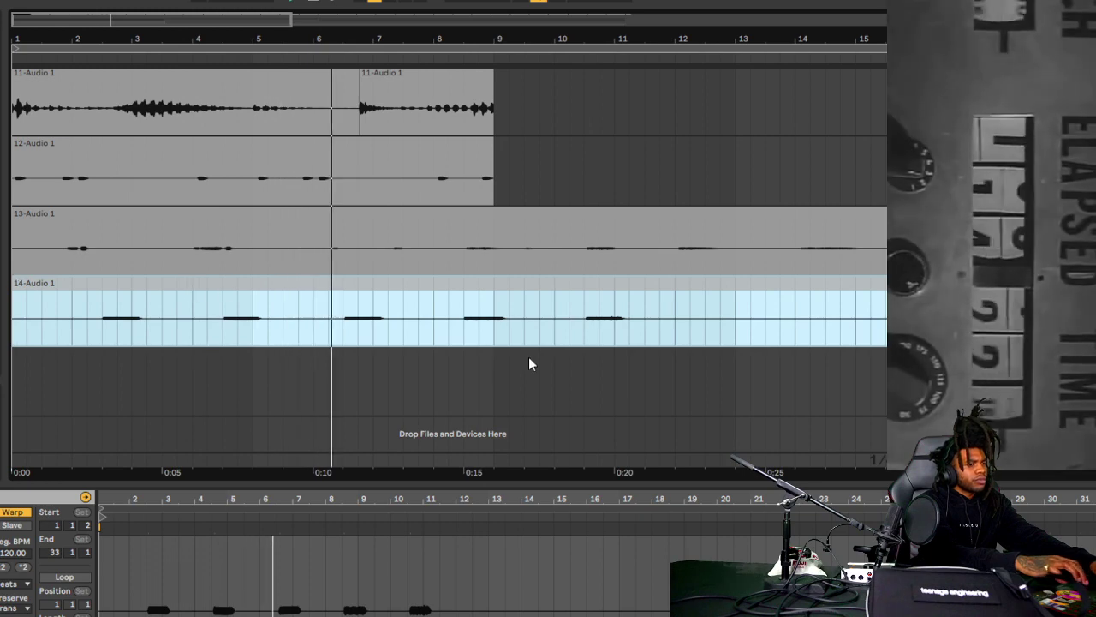
{"action": "left_click", "coordinate": [555, 326]}
{"action": "key", "text": "ctrl+e"}
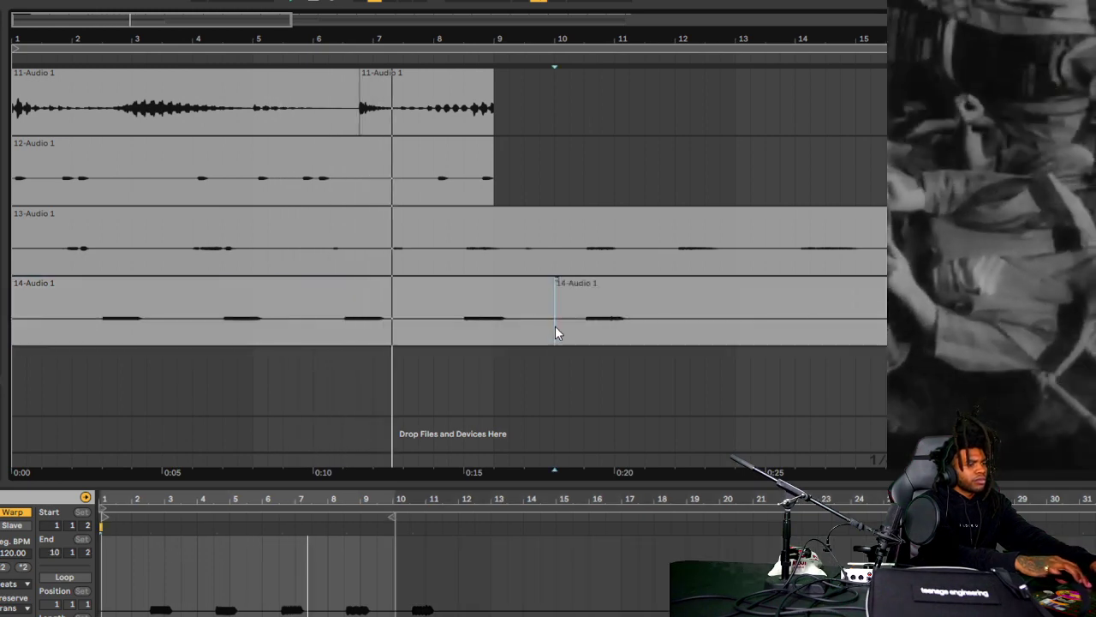
- Duplicate bars 2 to 10 of the 14-Audio 1 clip three times, filling the track up to bar 34
{"action": "left_click", "coordinate": [72, 329]}
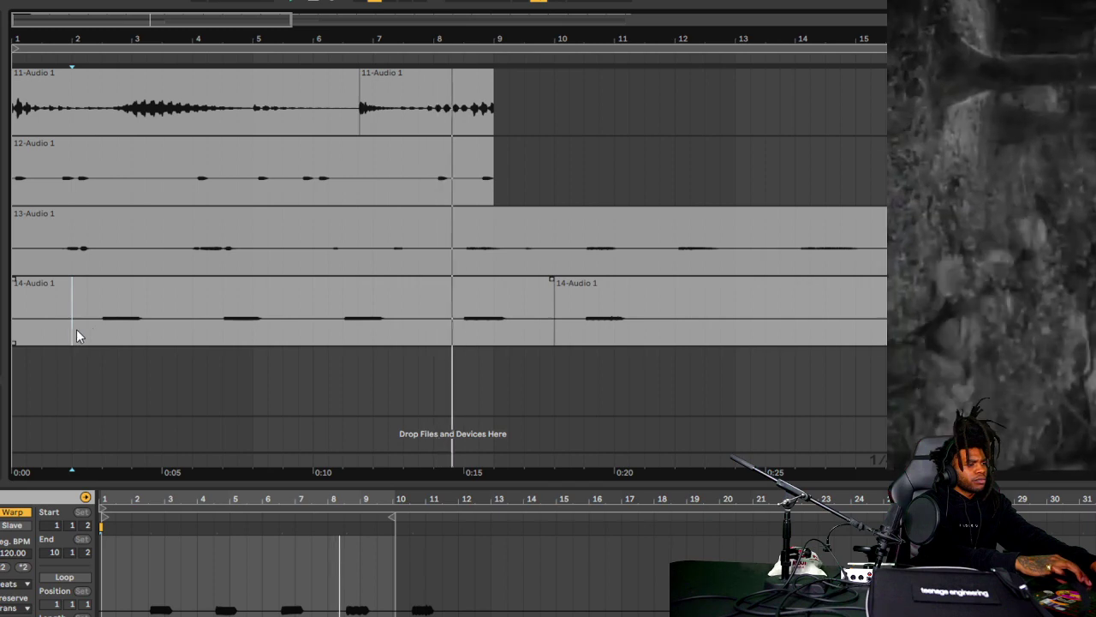
{"action": "left_click_drag", "start_coordinate": [76, 329], "coordinate": [548, 341]}
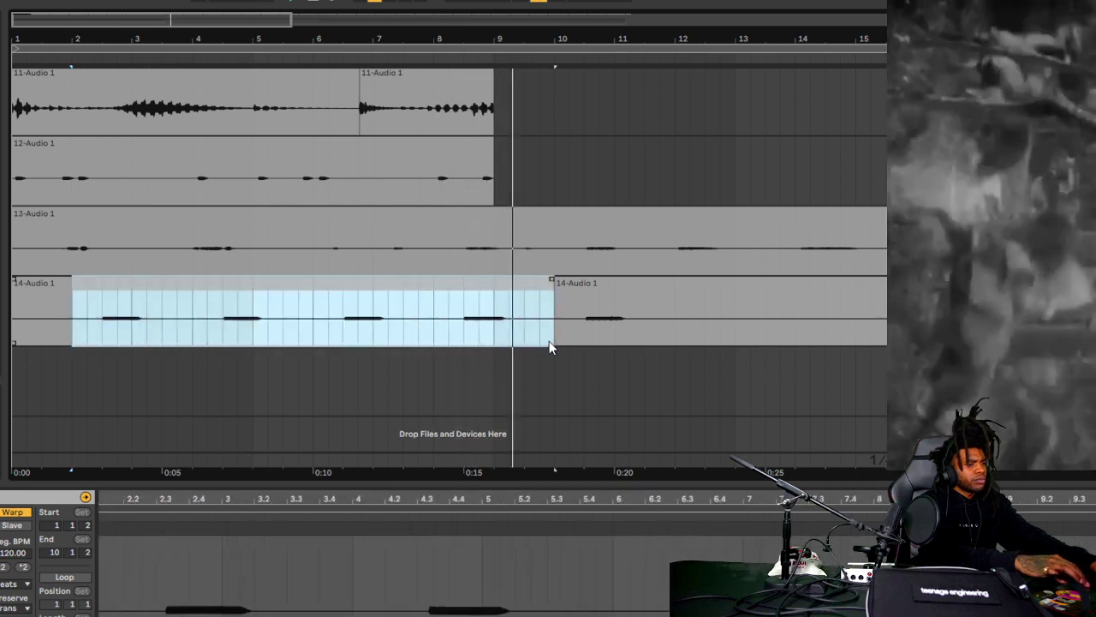
{"action": "key", "text": "ctrl+d"}
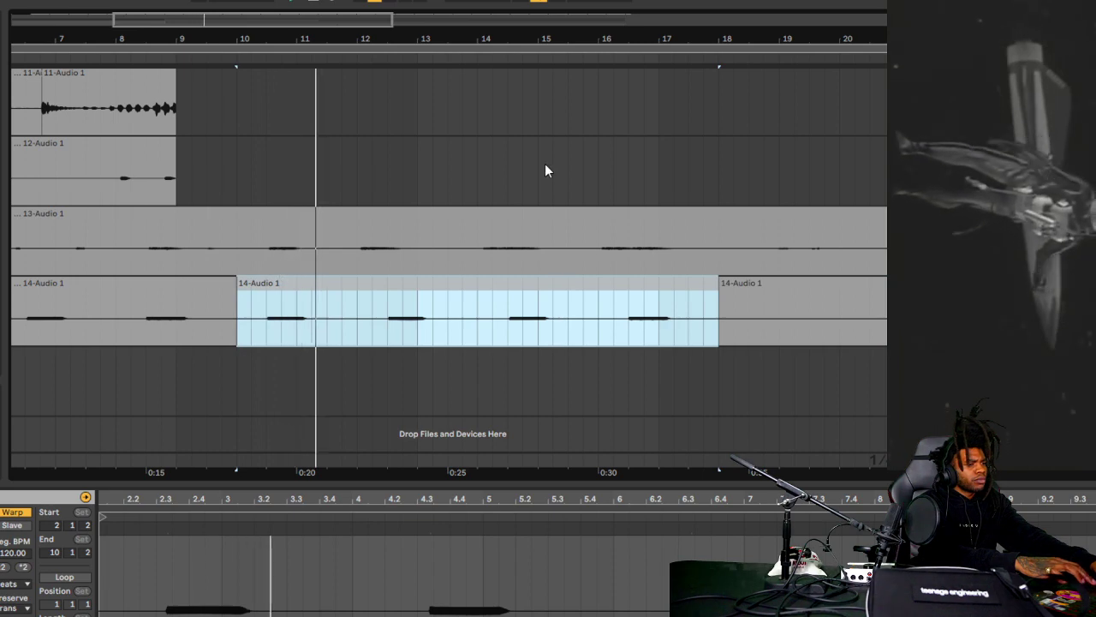
{"action": "left_click_drag", "start_coordinate": [600, 33], "coordinate": [637, 22]}
{"action": "key", "text": "ctrl+d"}
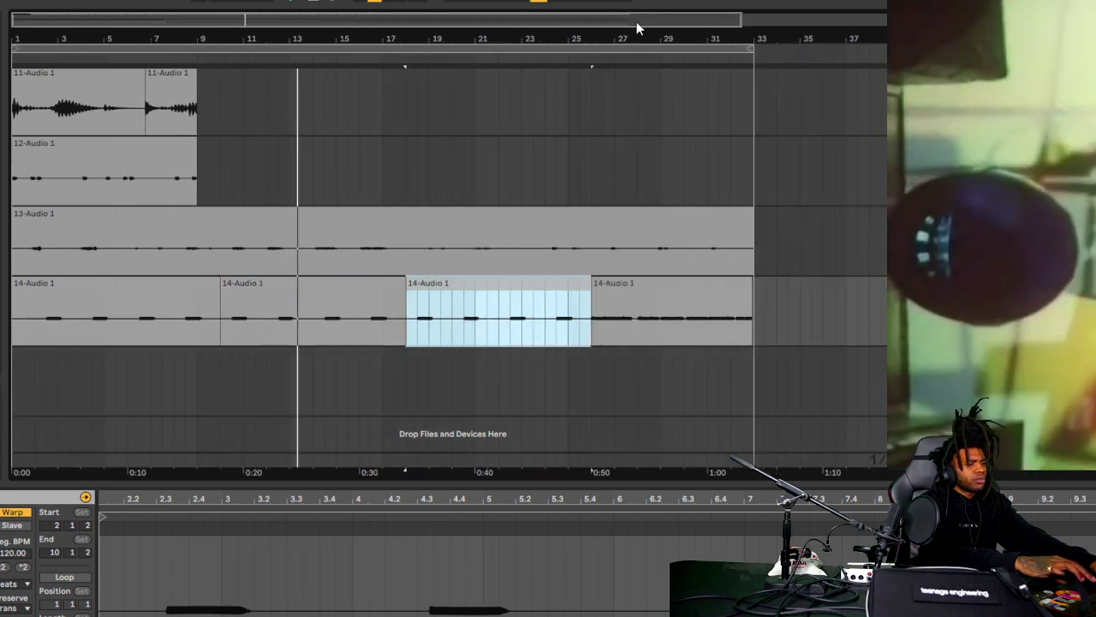
{"action": "key", "text": "ctrl+d"}
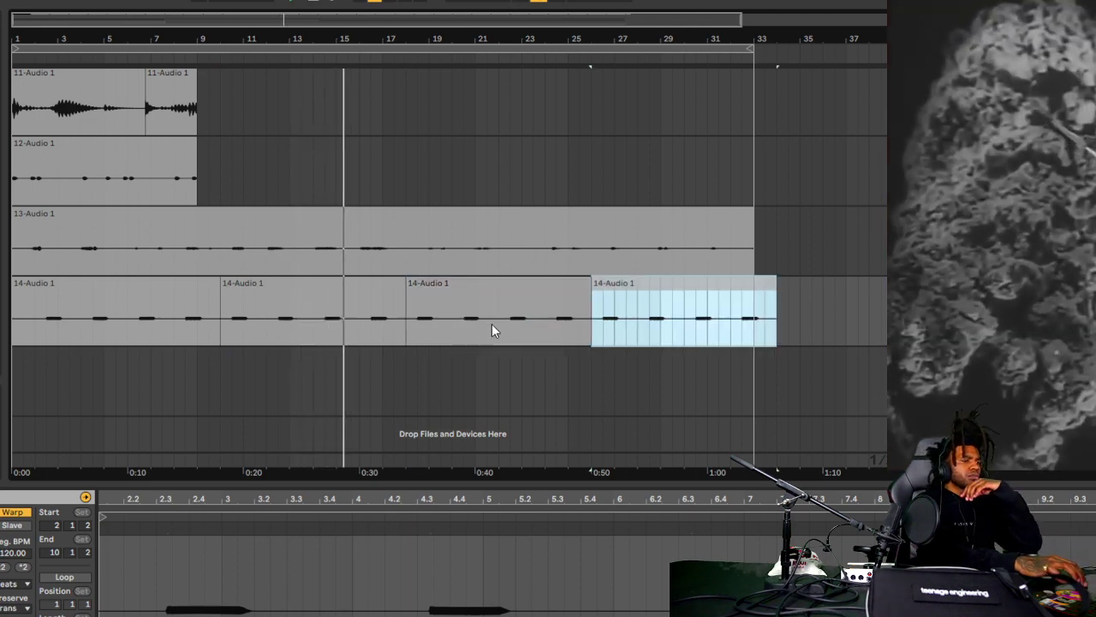
{"action": "left_click", "coordinate": [512, 285]}
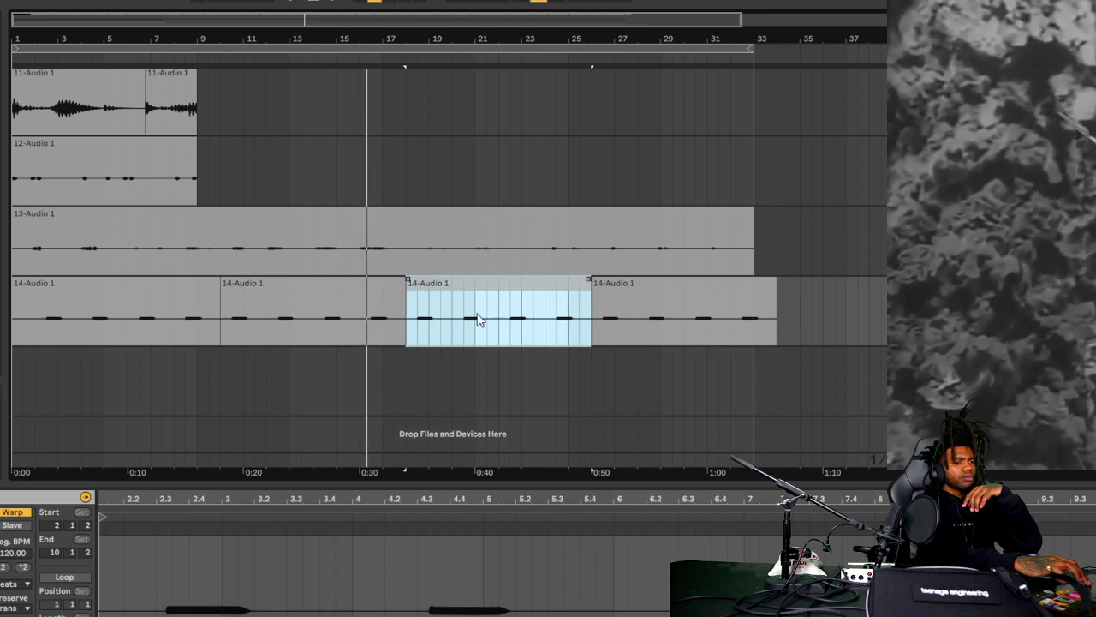
{"action": "double_click", "coordinate": [466, 293]}
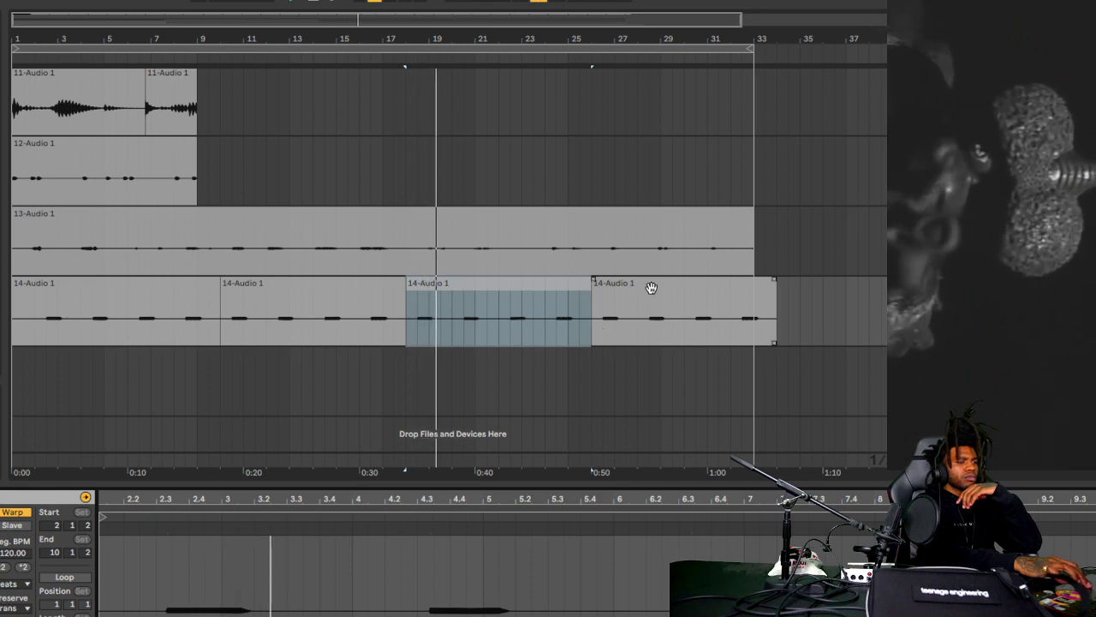
{"action": "left_click", "coordinate": [483, 294]}
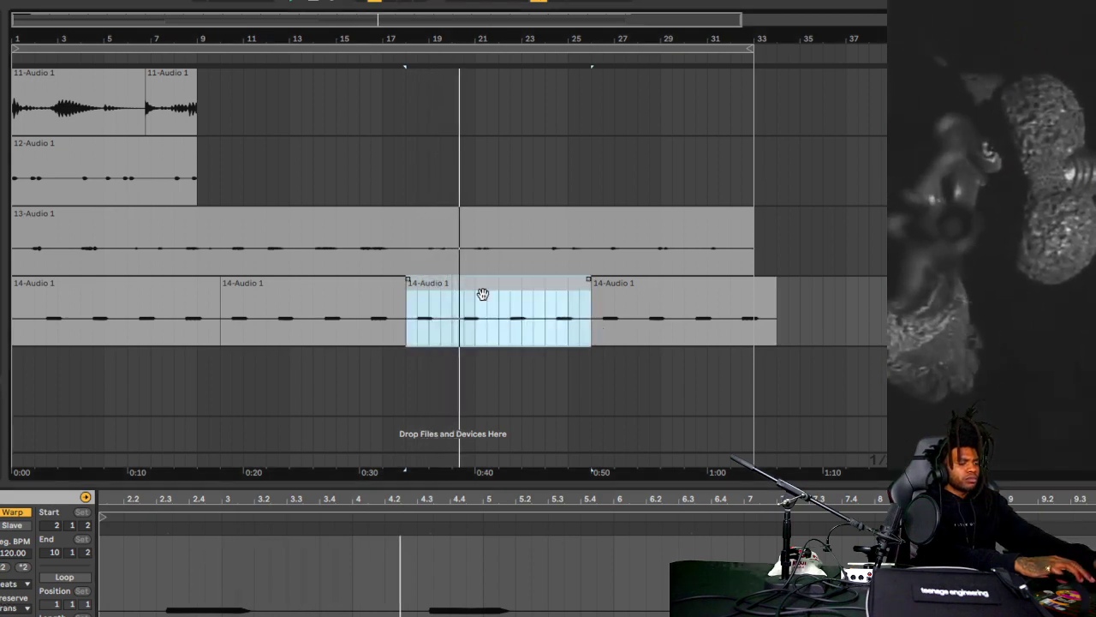
{"action": "key", "text": "Right"}
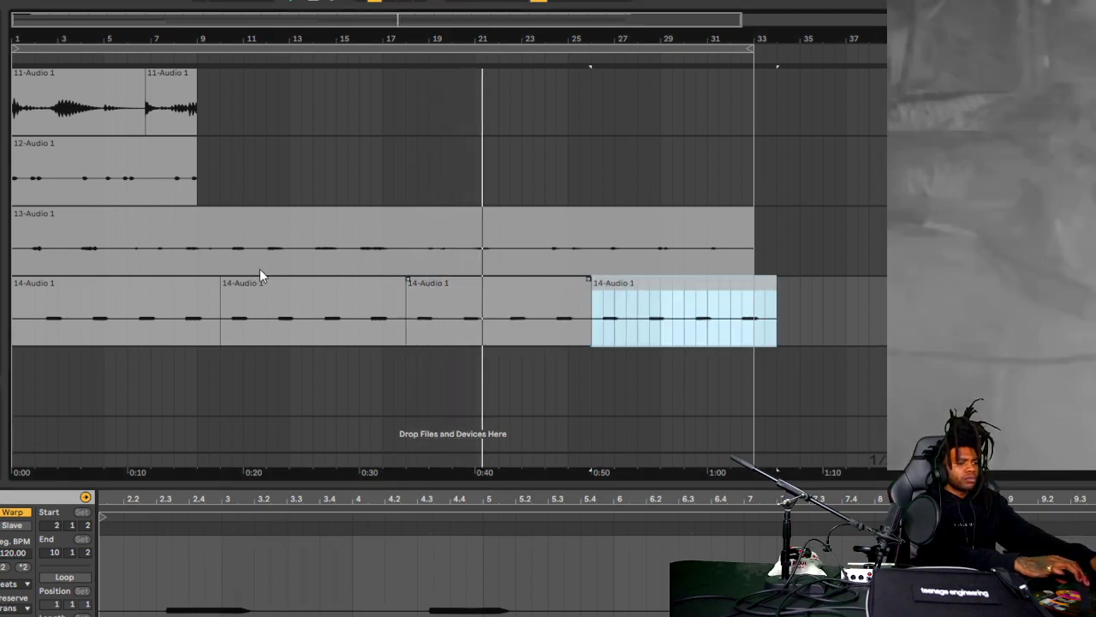
{"action": "left_click", "coordinate": [433, 293]}
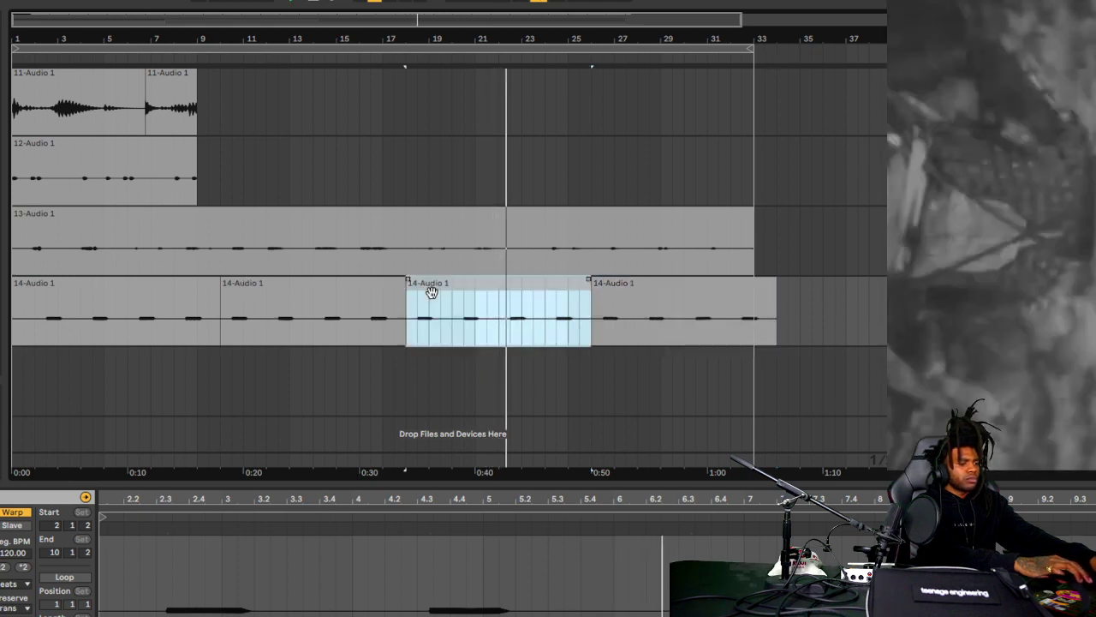
- Split the first 14-Audio 1 clip at bar 2 and duplicate its bar 2 to 10 part into bars 10 to 18
{"action": "left_click", "coordinate": [82, 290]}
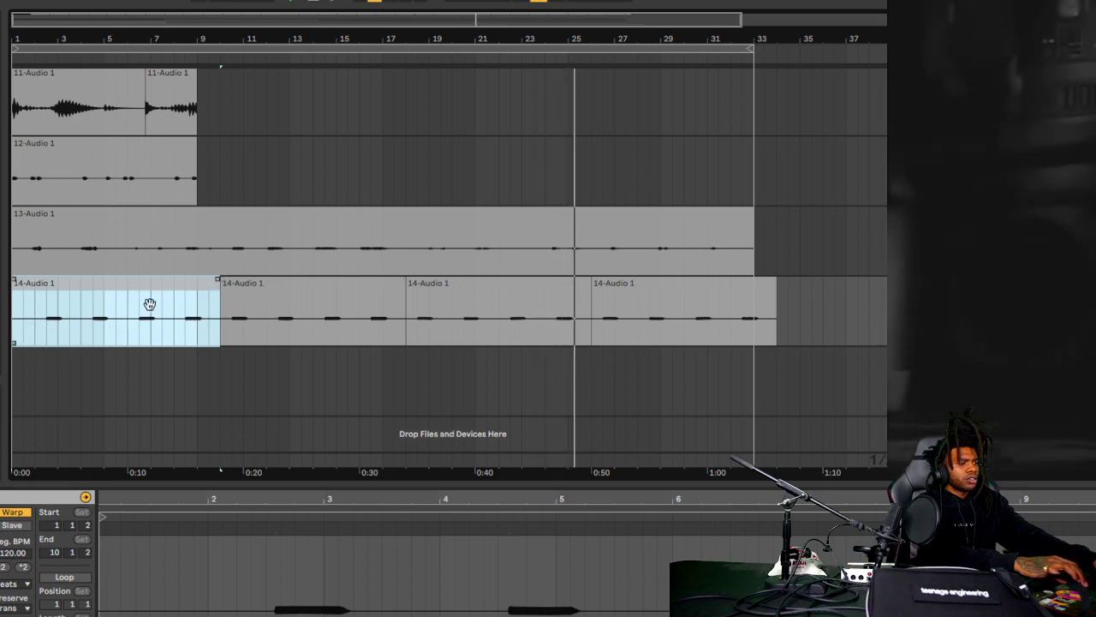
{"action": "left_click", "coordinate": [35, 322]}
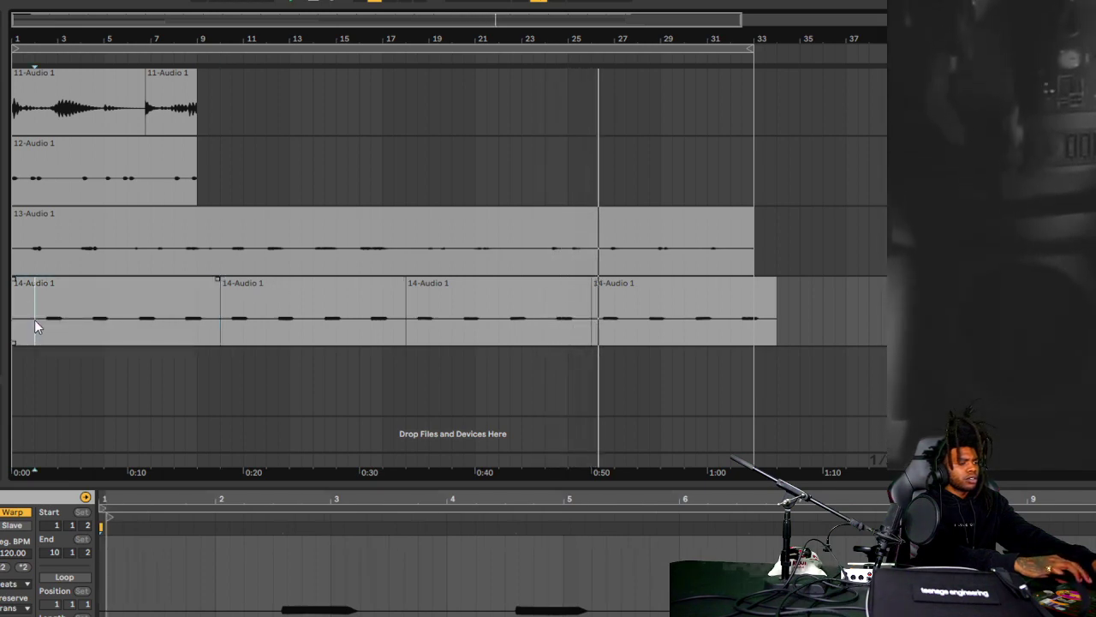
{"action": "key", "text": "ctrl+e"}
{"action": "key", "text": "ctrl+d"}
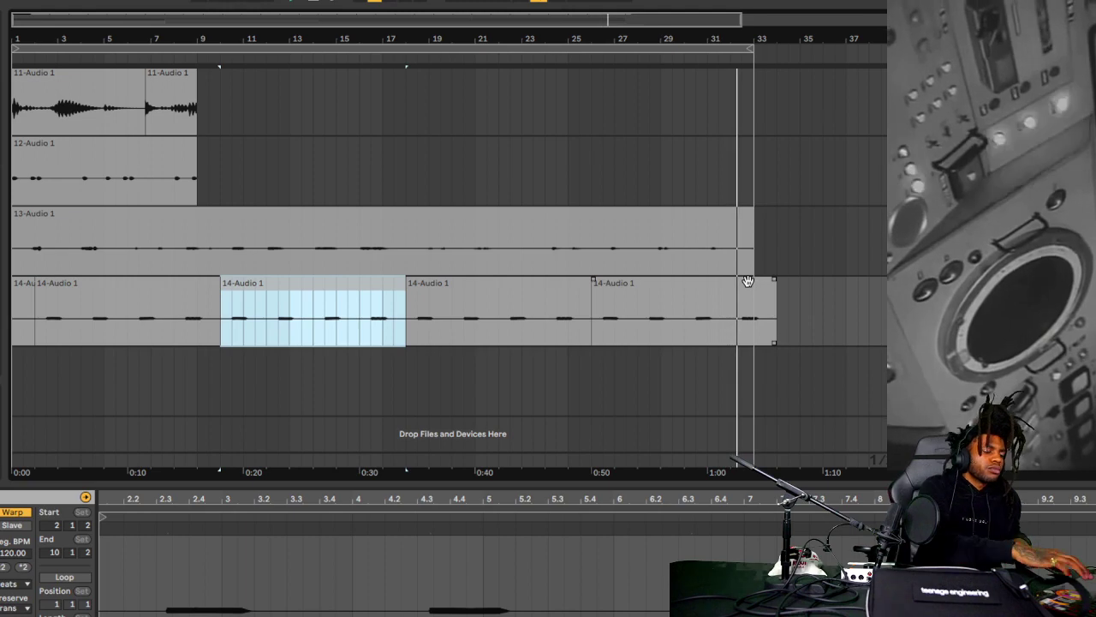
- Switch to the session view and launch the first clip of the Drum Rack track
{"action": "scroll", "coordinate": [449, 257], "scroll_direction": "up", "scroll_amount": 10}
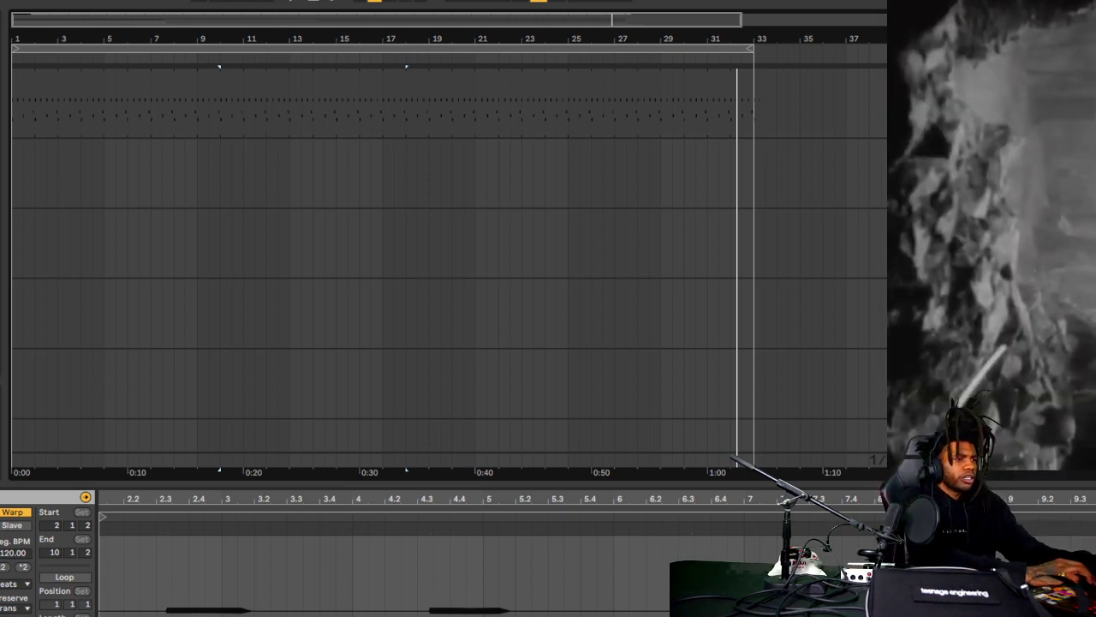
{"action": "left_click", "coordinate": [818, 102]}
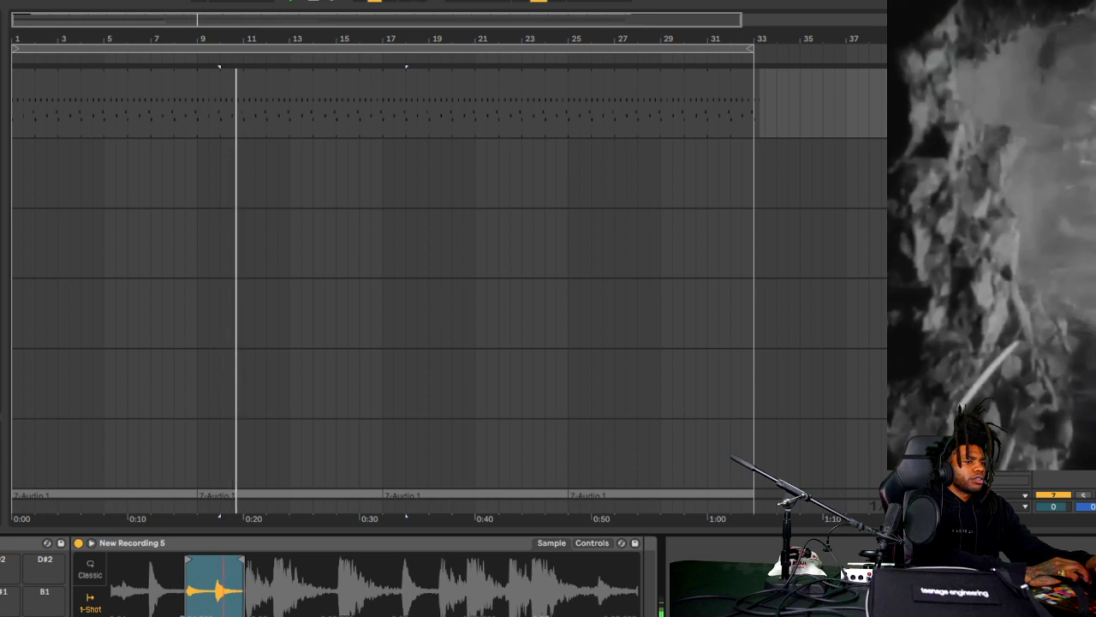
{"action": "key", "text": "Tab"}
{"action": "left_click", "coordinate": [62, 38]}
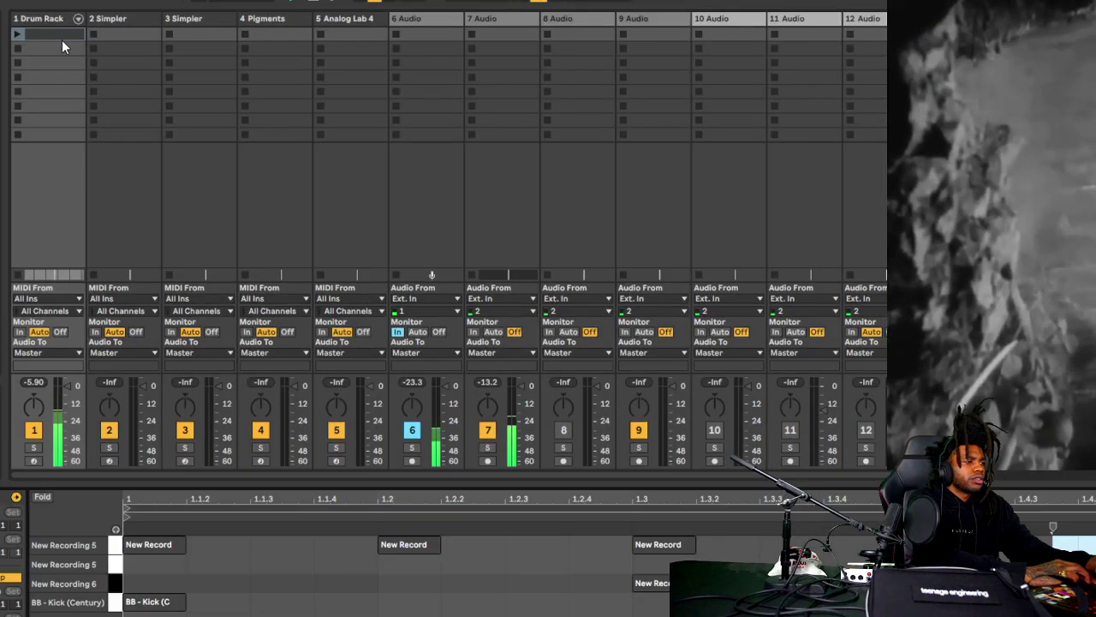
- Duplicate the drum clip's loop to two bars, return to the arrangement view and restart playback from bar 1
{"action": "left_click", "coordinate": [265, 505]}
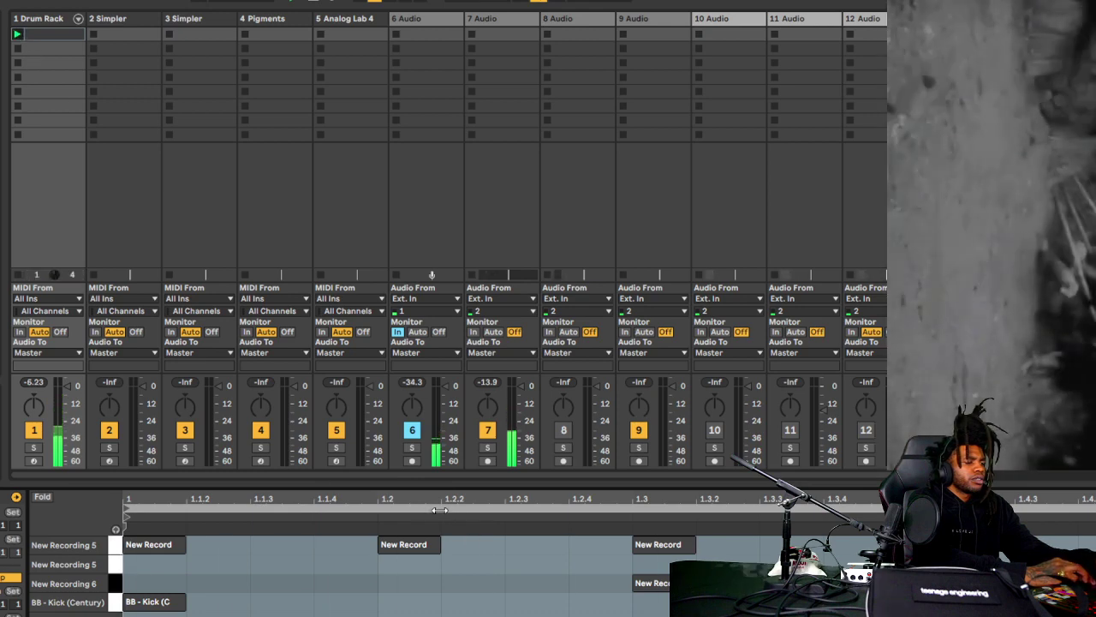
{"action": "key", "text": "minus"}
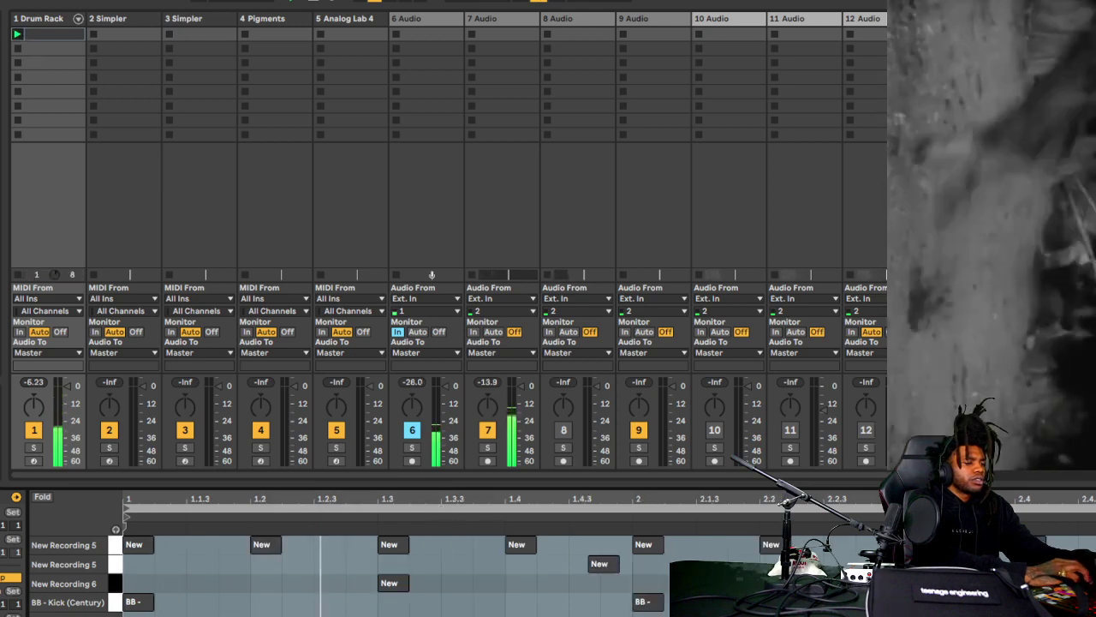
{"action": "left_click", "coordinate": [763, 533]}
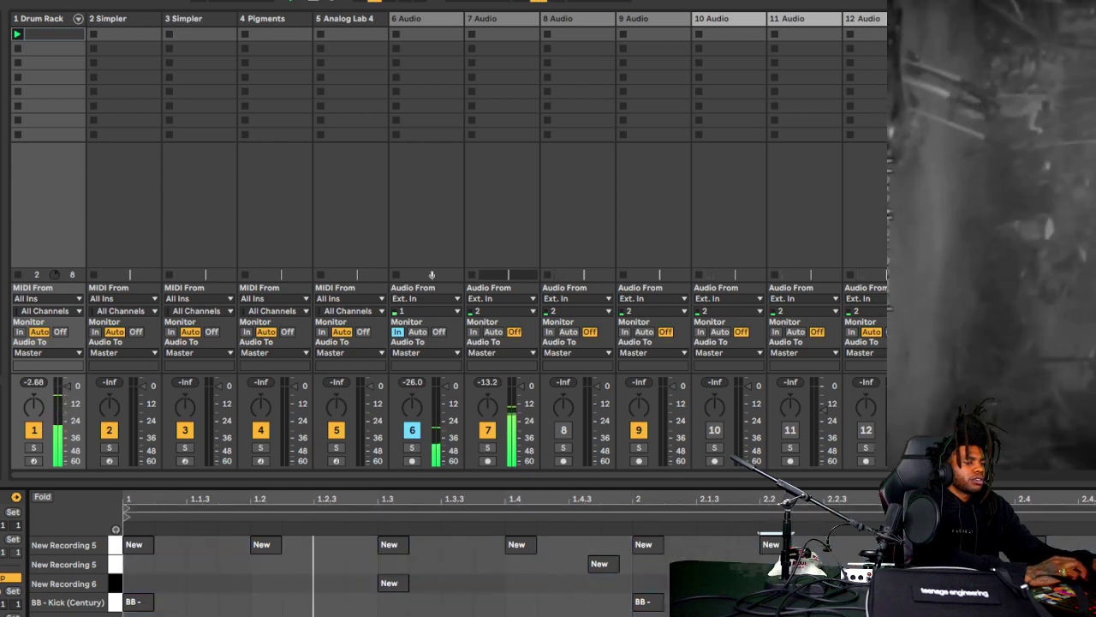
{"action": "key", "text": "Tab"}
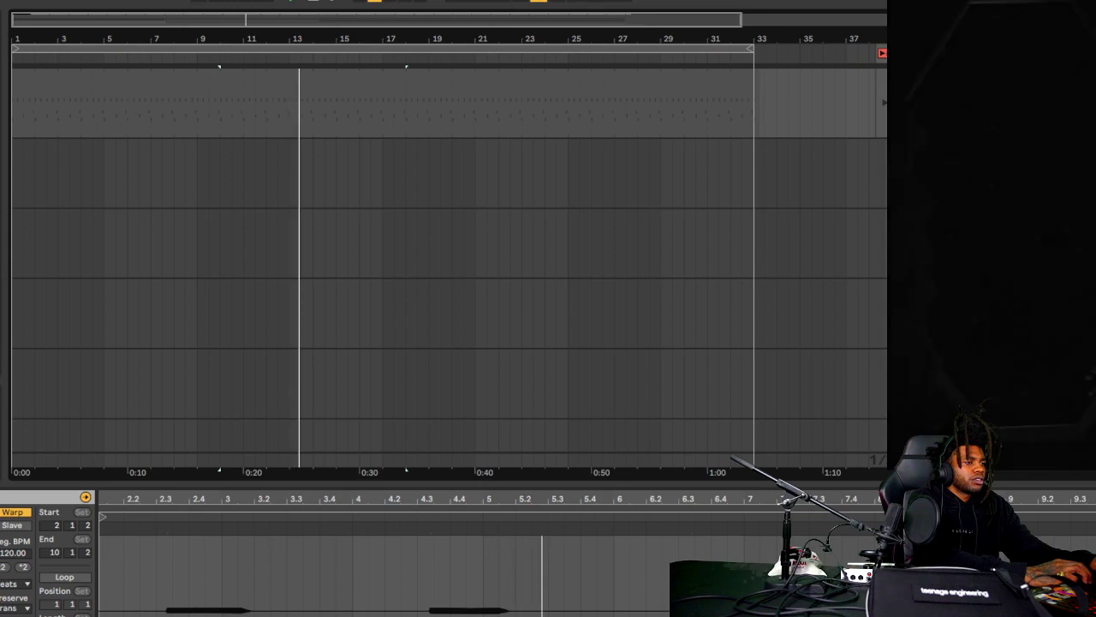
{"action": "left_click", "coordinate": [314, 2]}
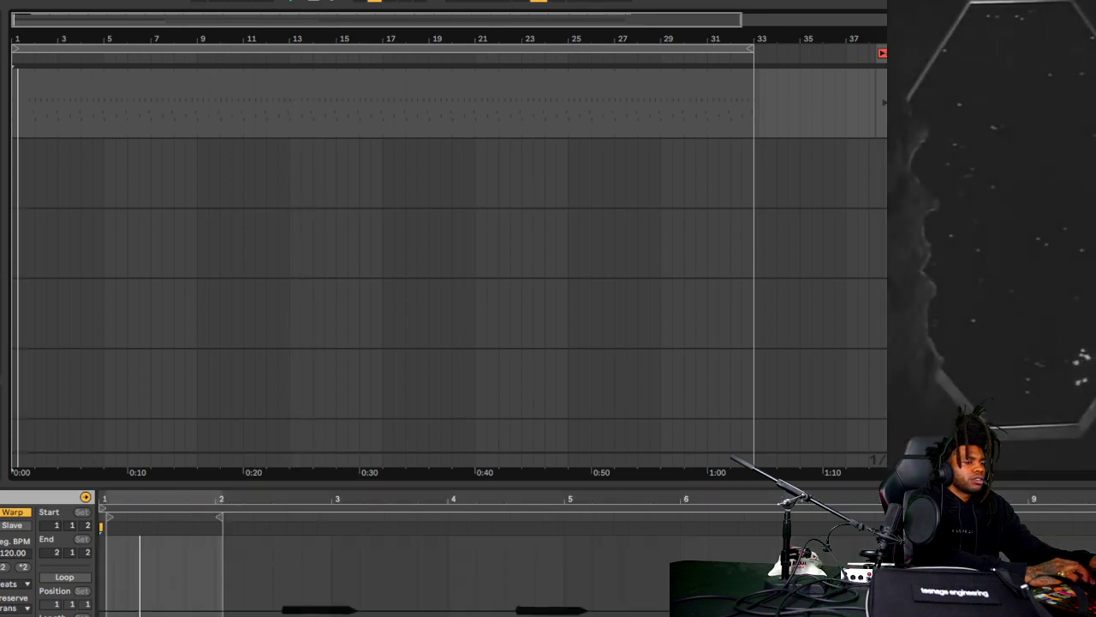
{"action": "key", "text": "Tab"}
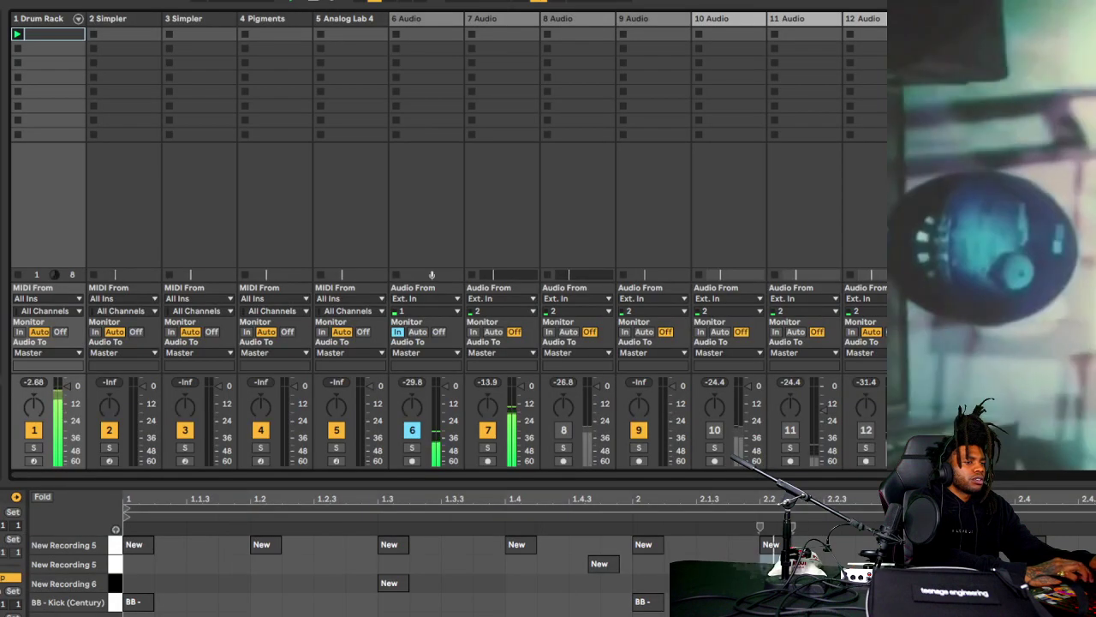
{"action": "key", "text": "Tab"}
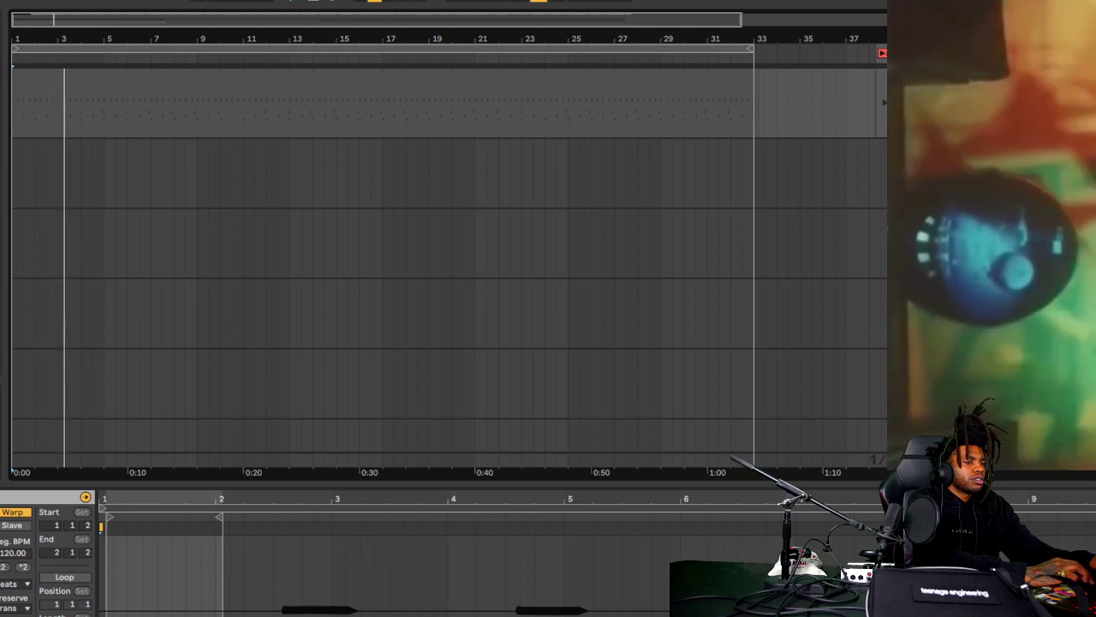
{"action": "key", "text": "Tab"}
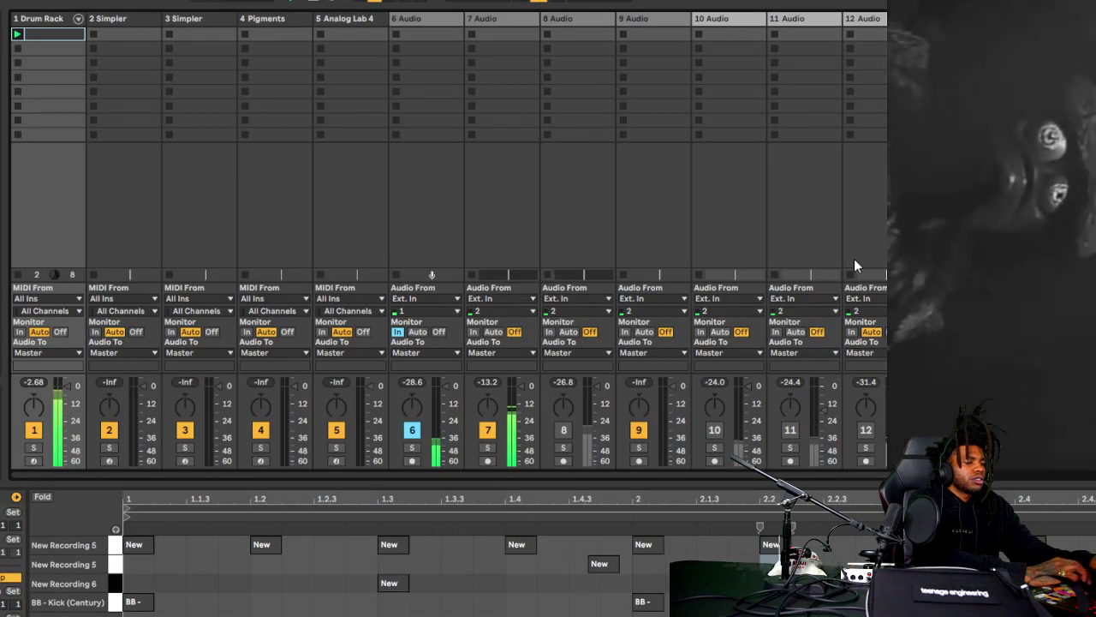
{"action": "left_click", "coordinate": [697, 511]}
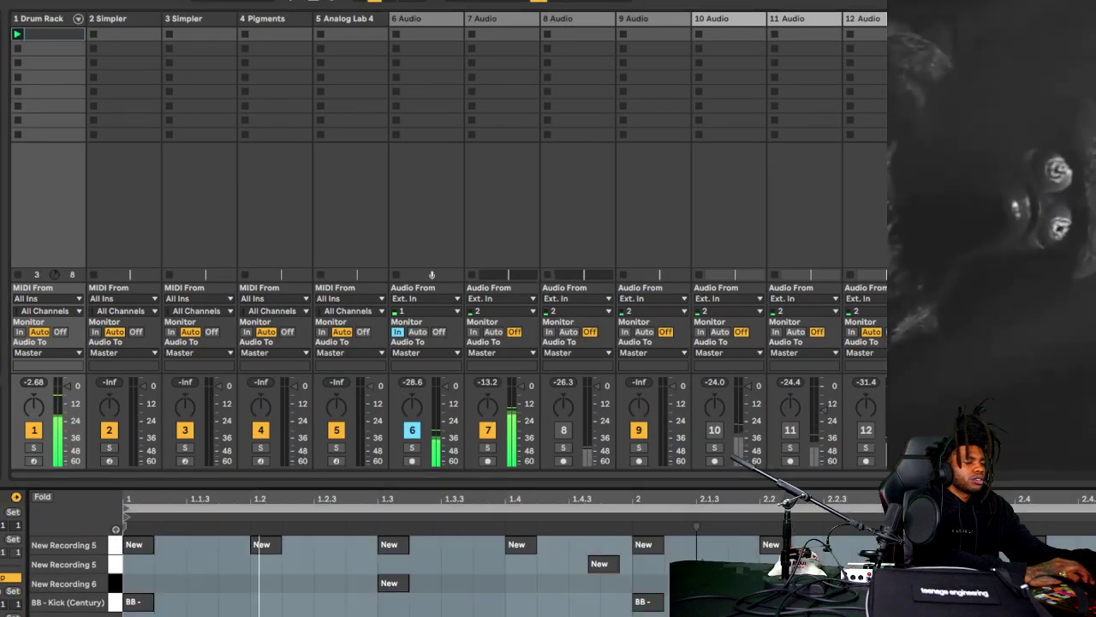
{"action": "left_click", "coordinate": [696, 540]}
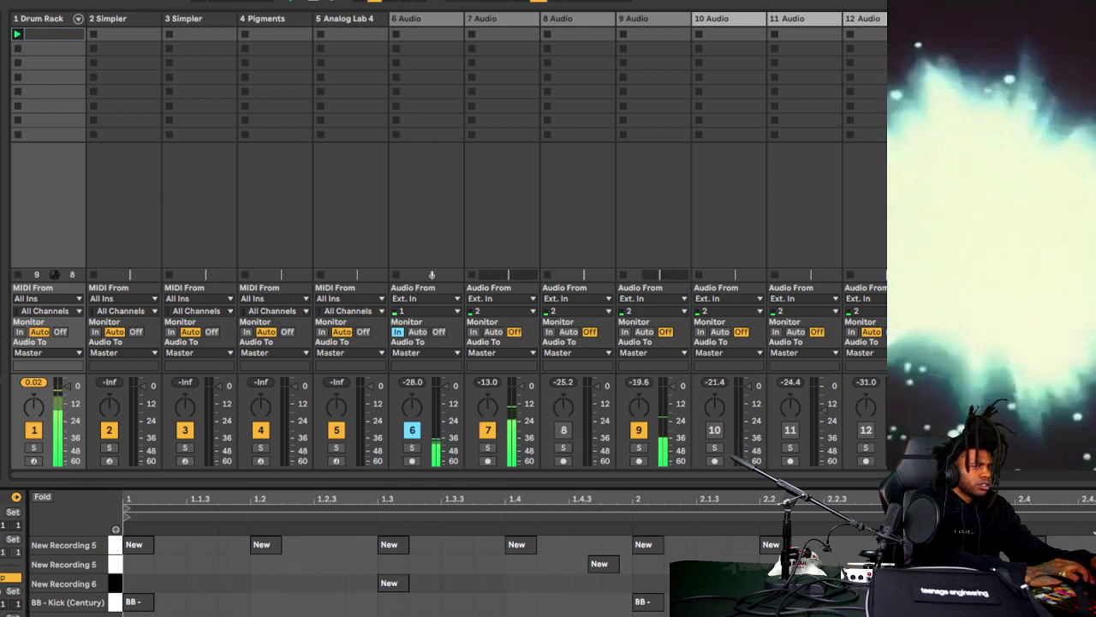
- Return to the arrangement's device view, load a sample into the second track's Simpler and add FabFilter Saturn after it
{"action": "key", "text": "Tab"}
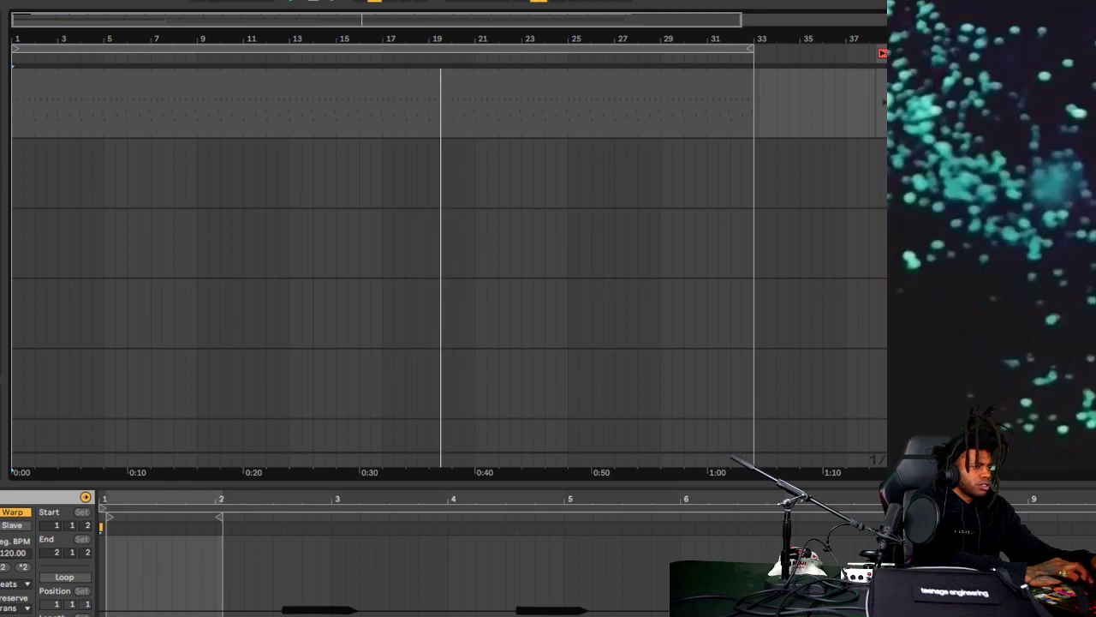
{"action": "key", "text": "shift+Tab"}
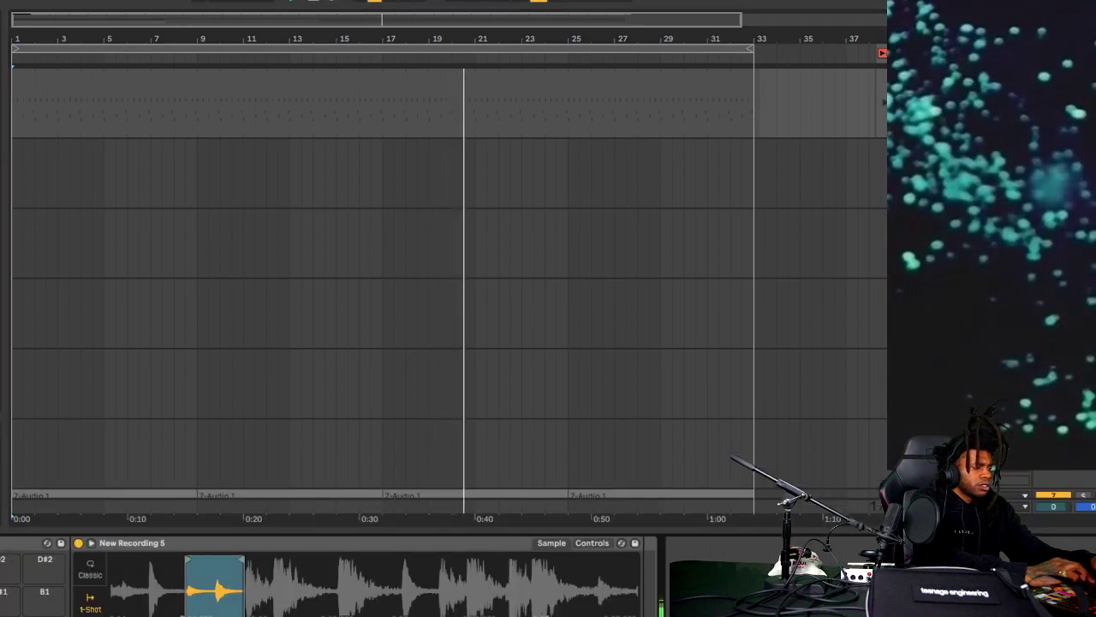
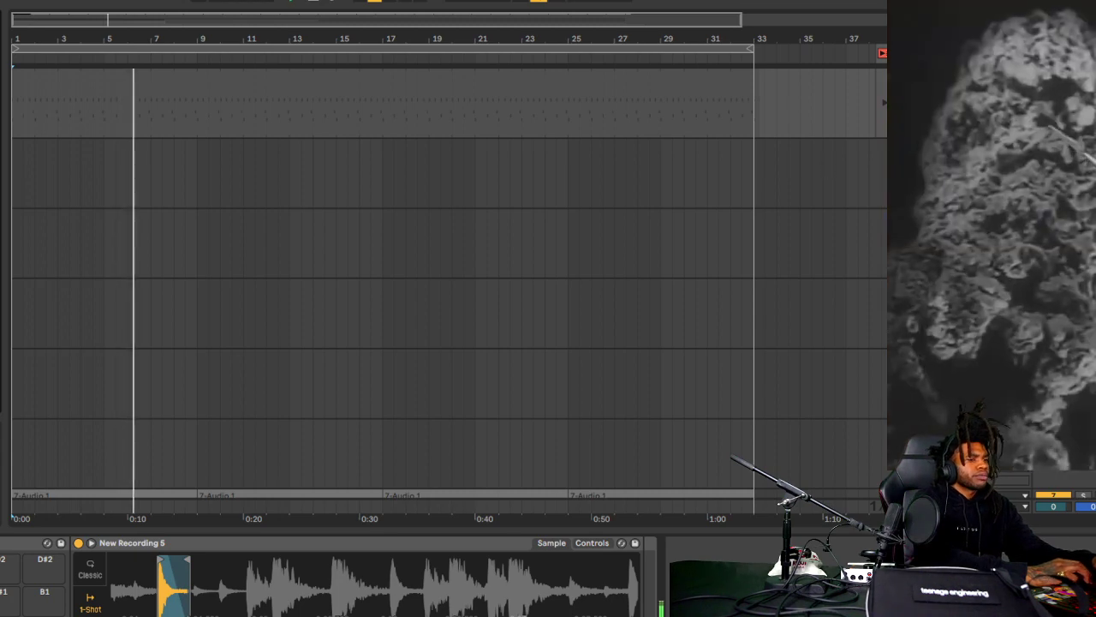
{"action": "left_click", "coordinate": [796, 163]}
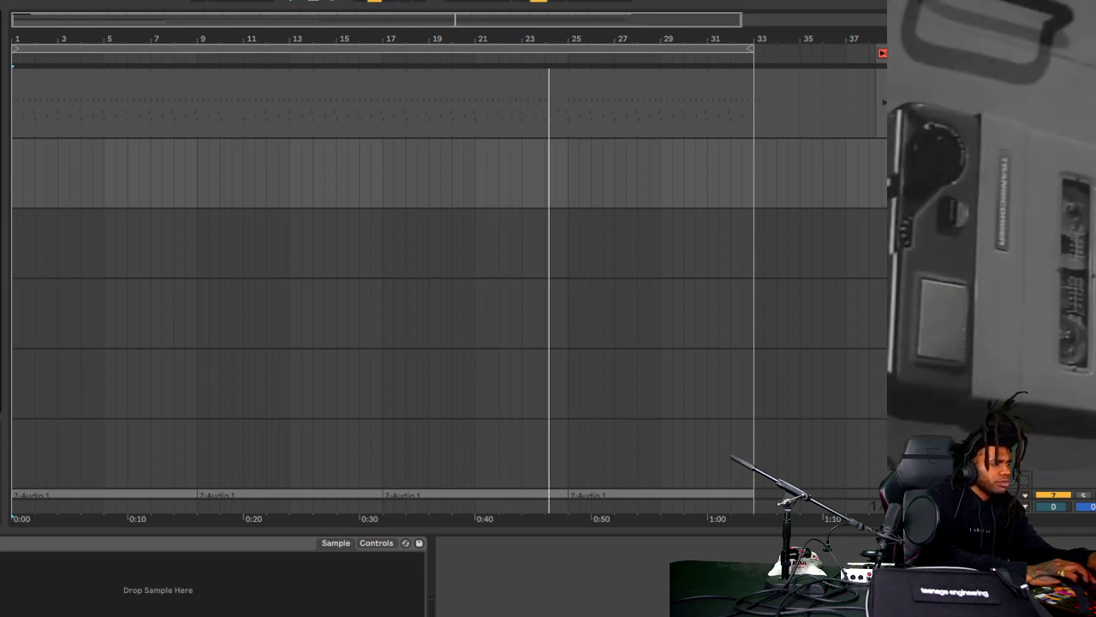
{"action": "left_click", "coordinate": [414, 550]}
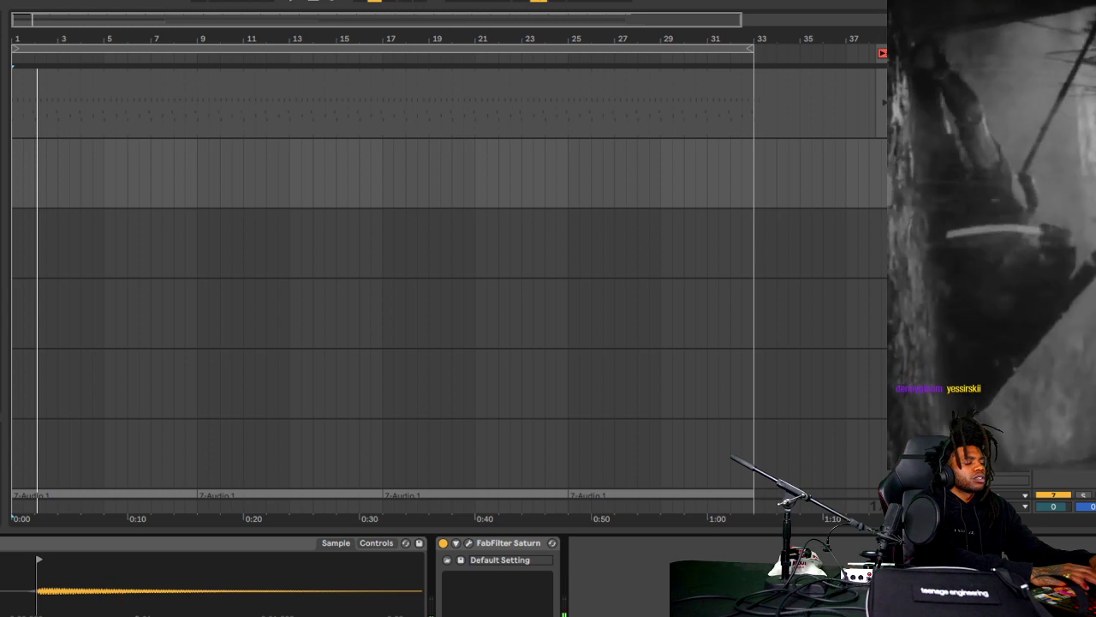
- Record a MIDI bass line on the synth bass track from bar 1 into bar 16, then restart playback from the beginning
{"action": "key", "text": "space"}
{"action": "key", "text": "space"}
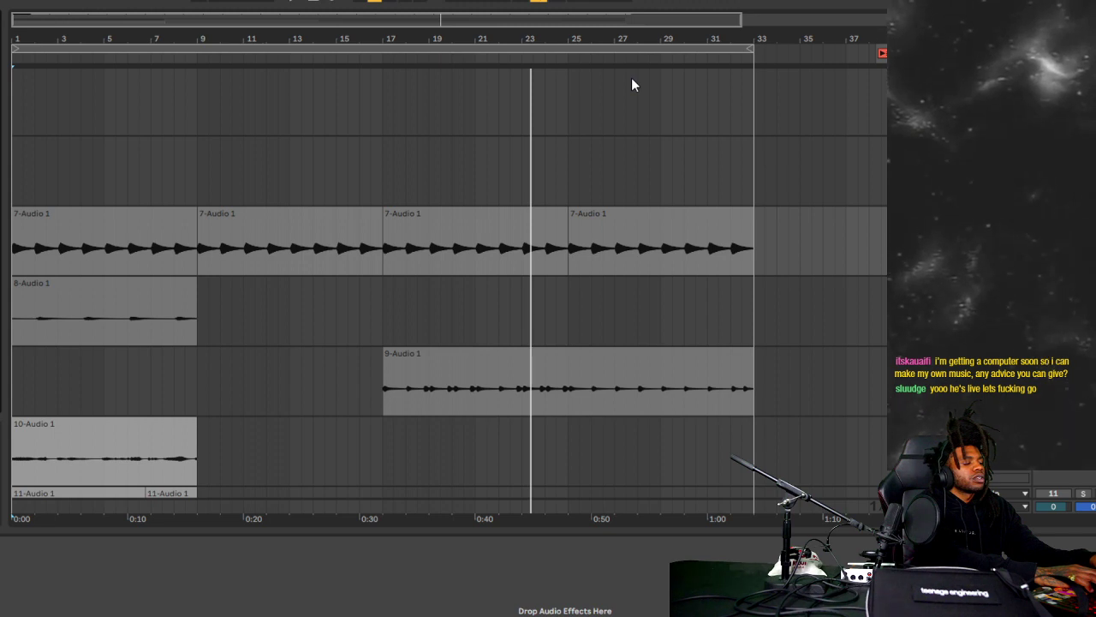
{"action": "key", "text": "space"}
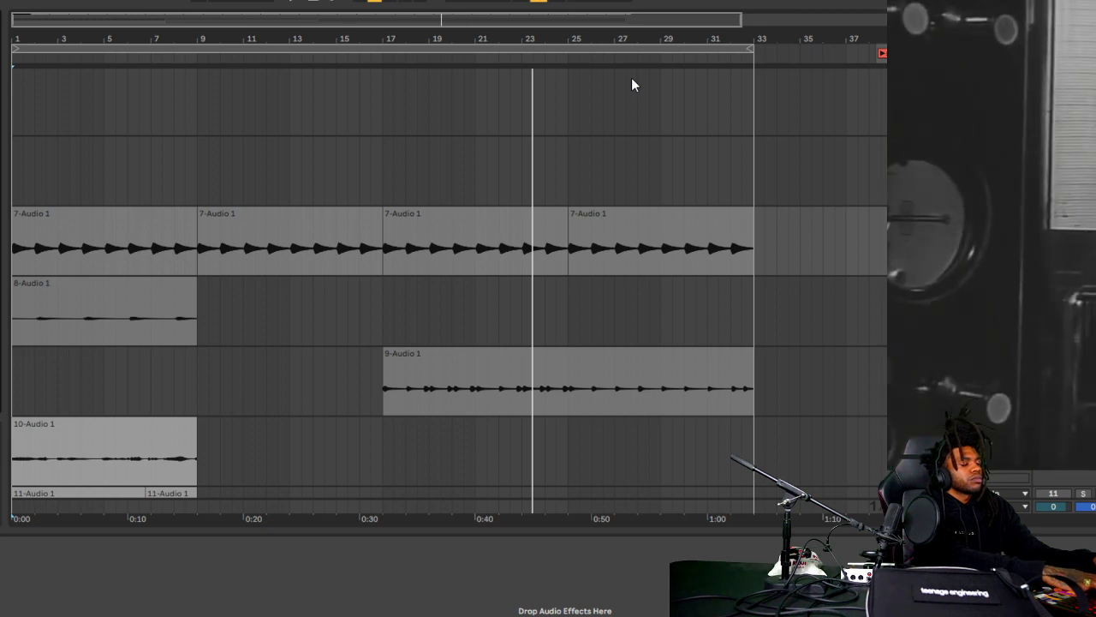
{"action": "key", "text": "space"}
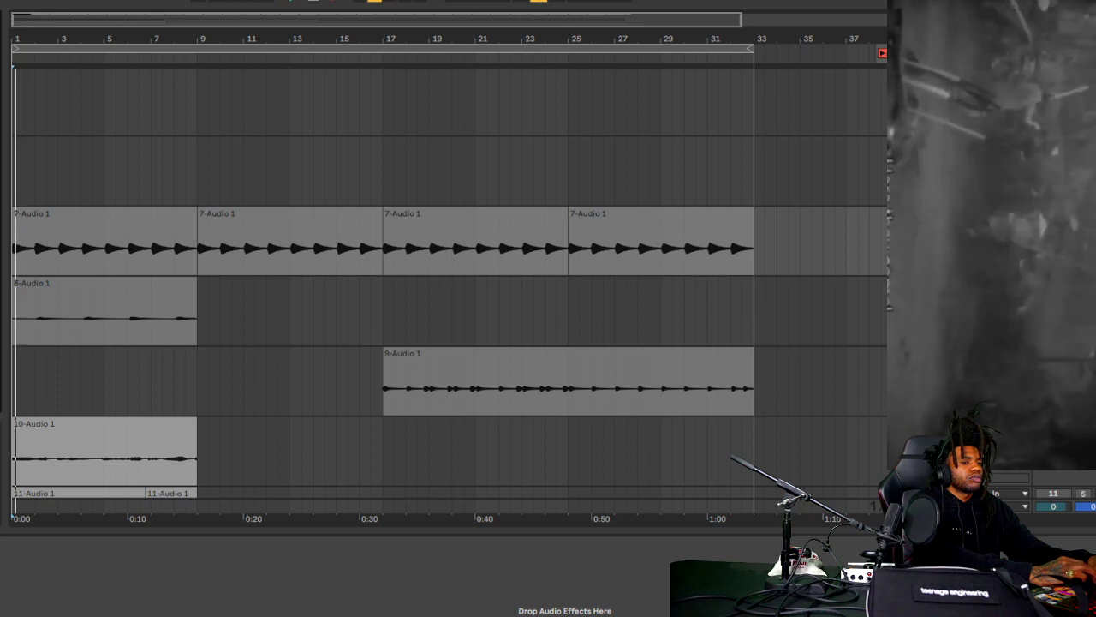
{"action": "scroll", "coordinate": [445, 291], "scroll_direction": "up", "scroll_amount": 5}
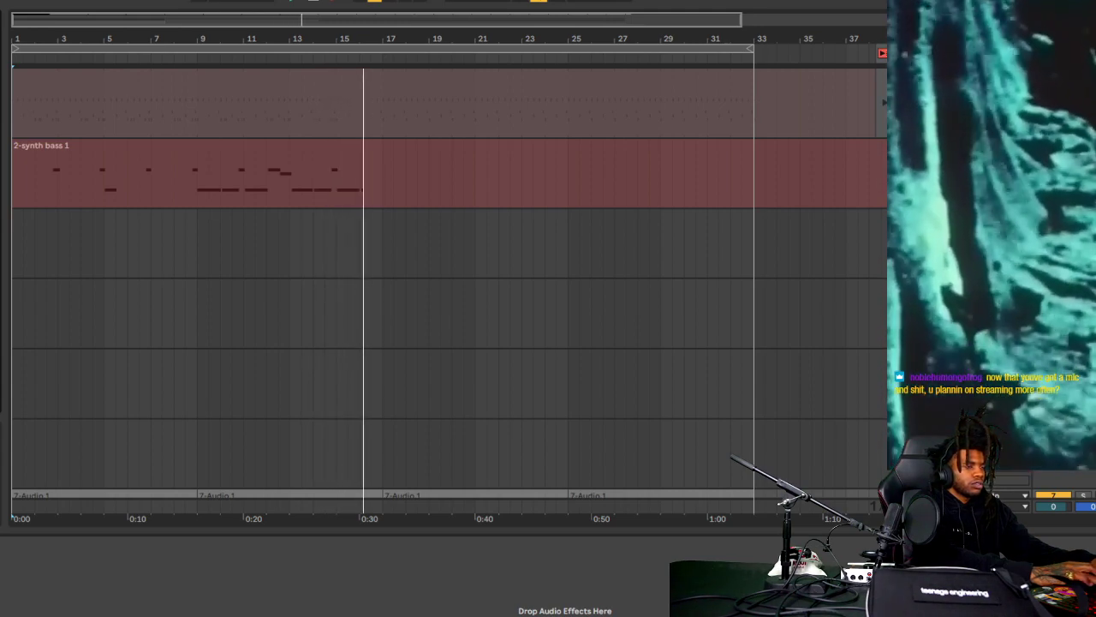
{"action": "key", "text": "space"}
{"action": "key", "text": "space"}
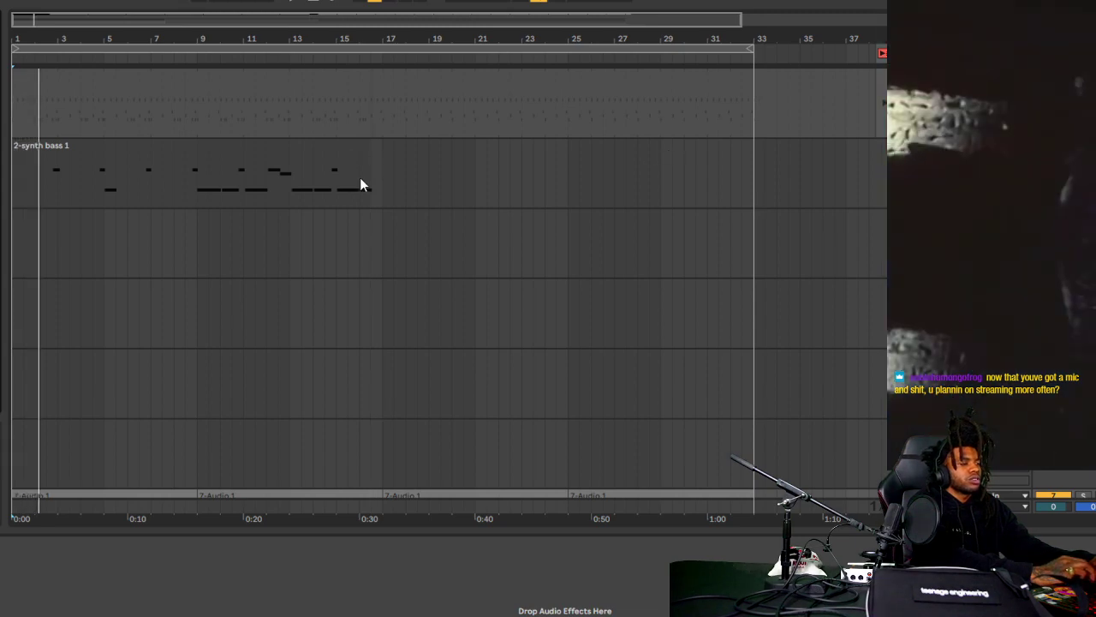
- Extend the synth bass clip to bar 17 and lengthen its last note to the clip's new end
{"action": "double_click", "coordinate": [272, 161]}
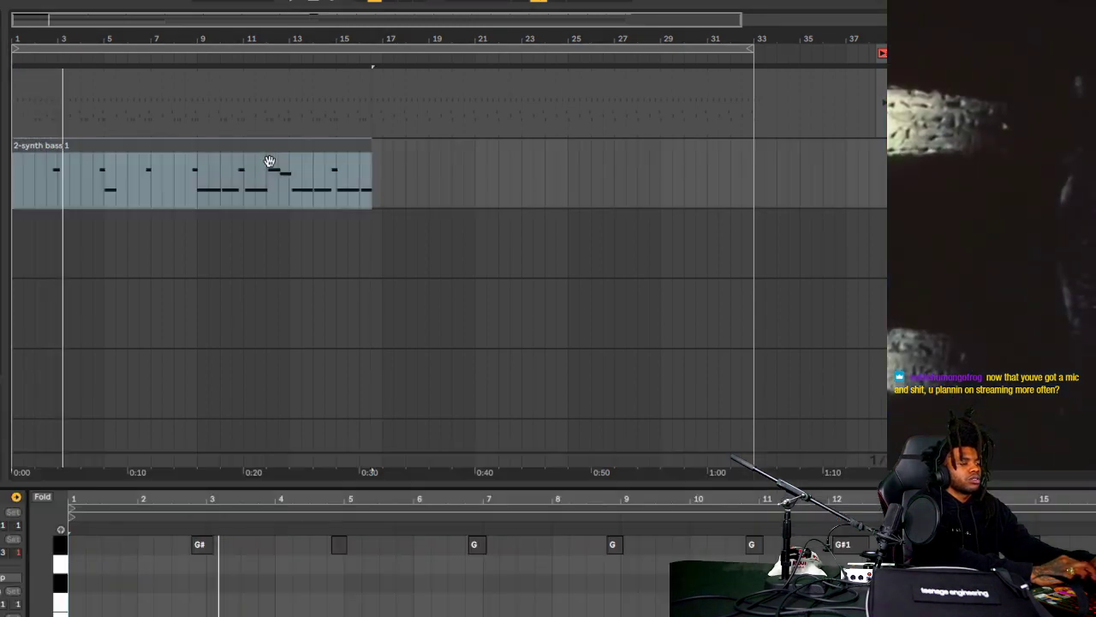
{"action": "left_click_drag", "start_coordinate": [374, 161], "coordinate": [383, 157]}
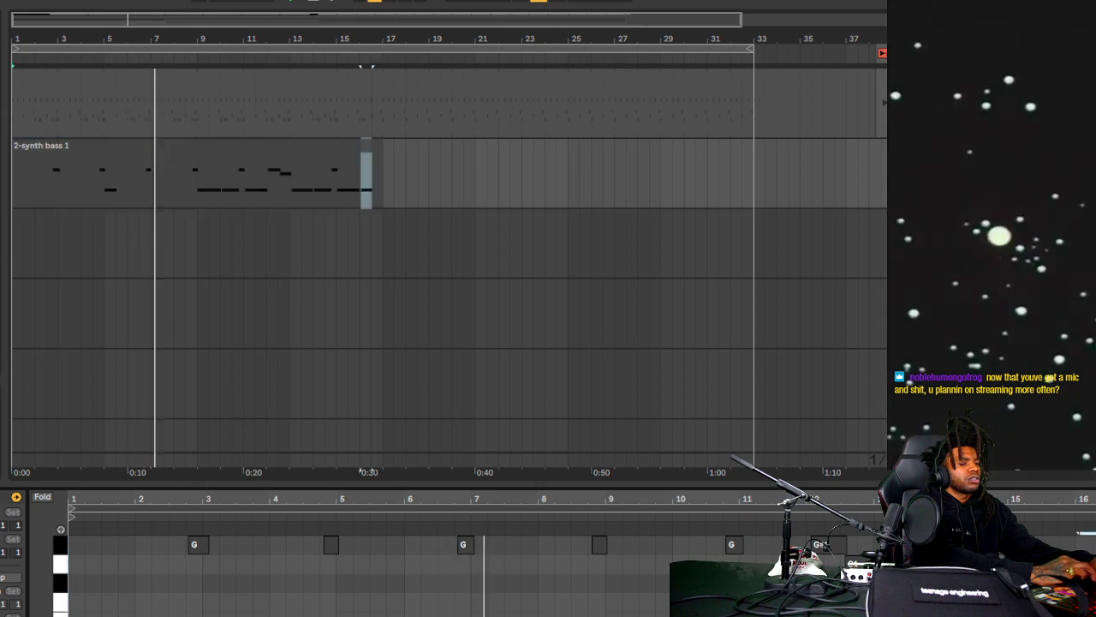
{"action": "left_click", "coordinate": [371, 172]}
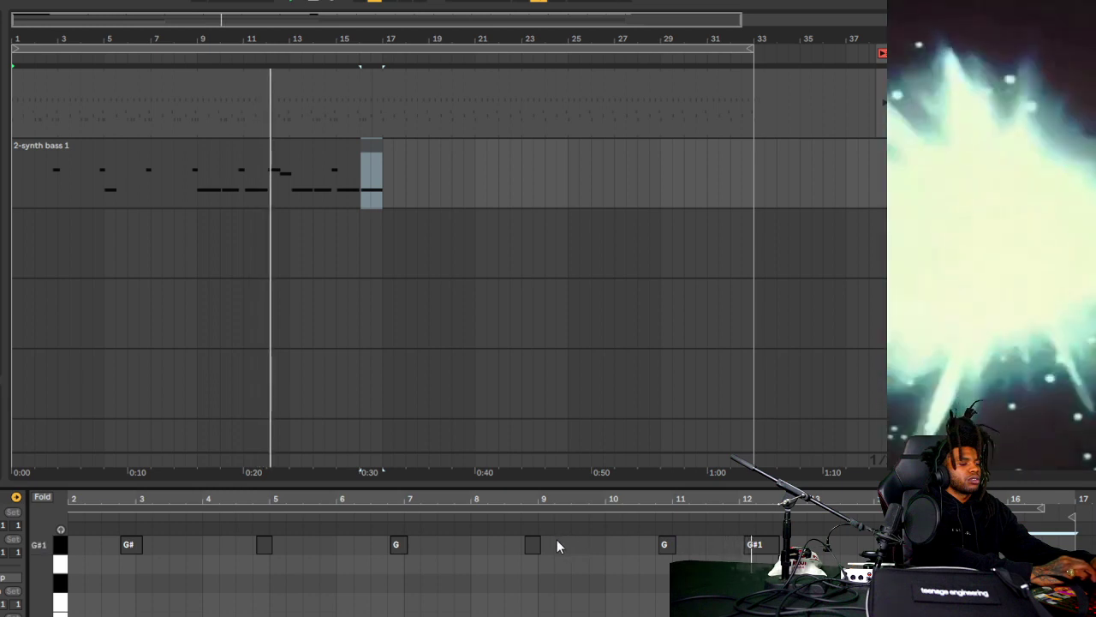
- Adjust the timing of the bass notes between bars 9 and 17, moving the long note near bar 11 slightly earlier
{"action": "left_click_drag", "start_coordinate": [548, 542], "coordinate": [775, 565]}
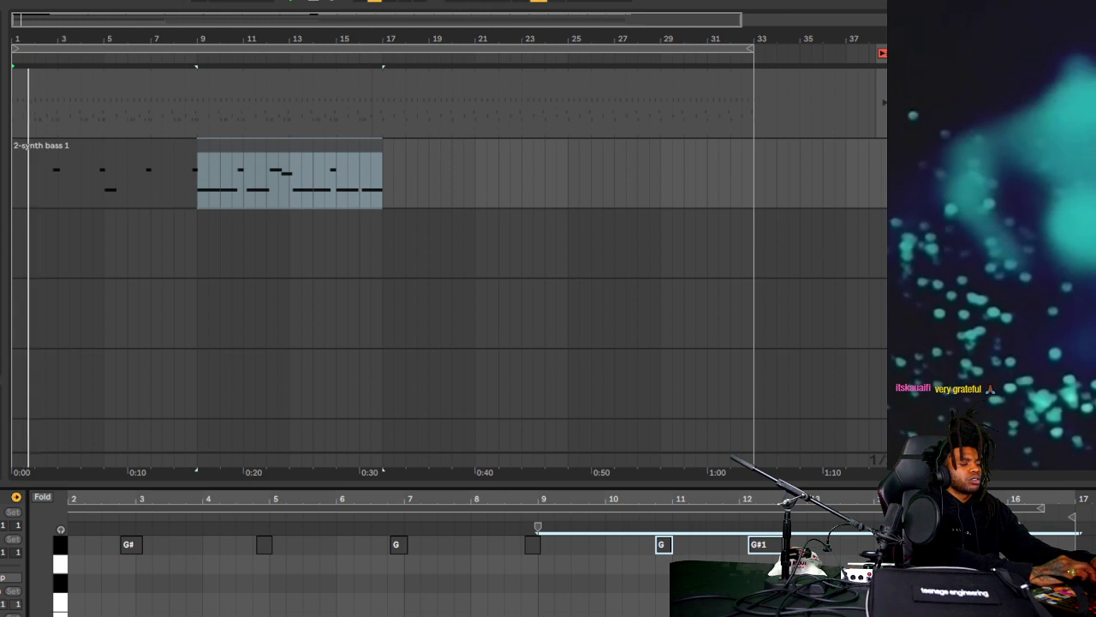
{"action": "left_click", "coordinate": [639, 594]}
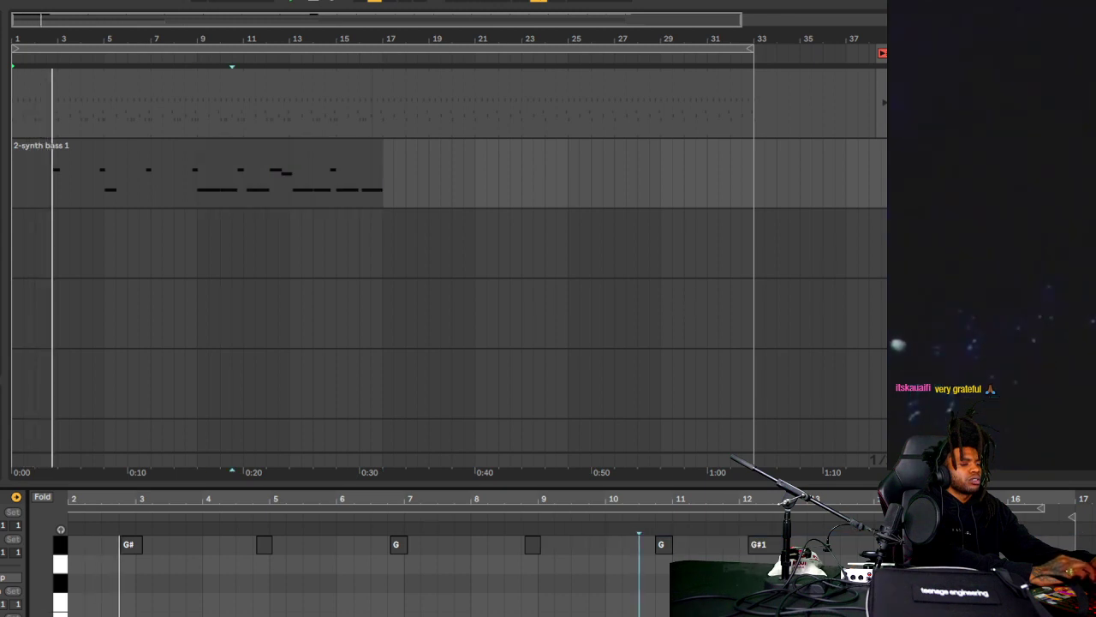
{"action": "left_click_drag", "start_coordinate": [244, 180], "coordinate": [268, 180]}
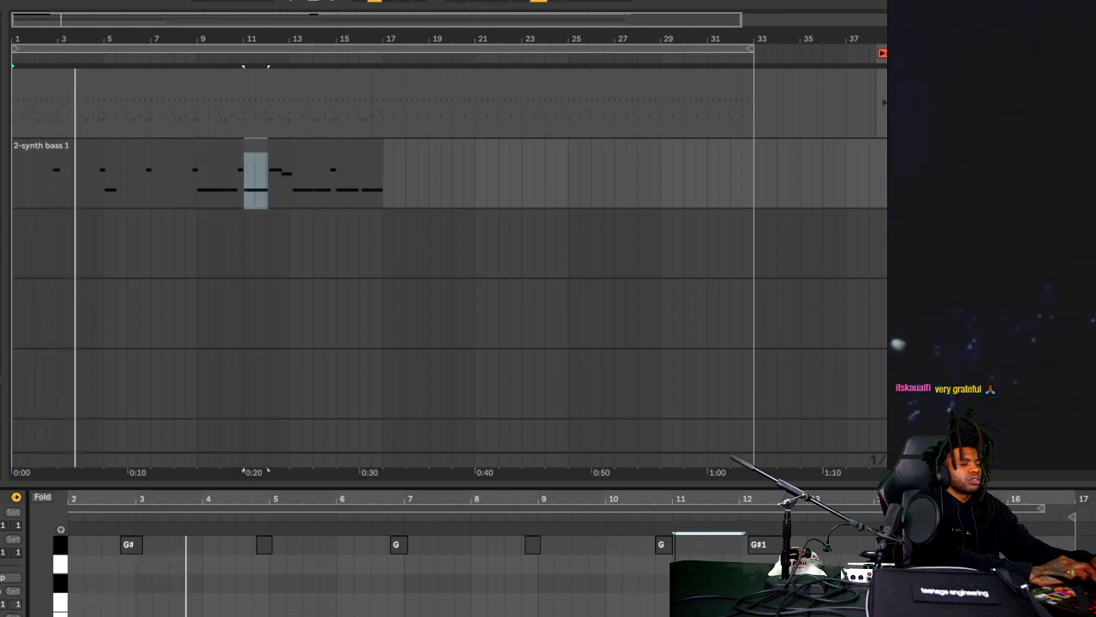
{"action": "left_click", "coordinate": [244, 179]}
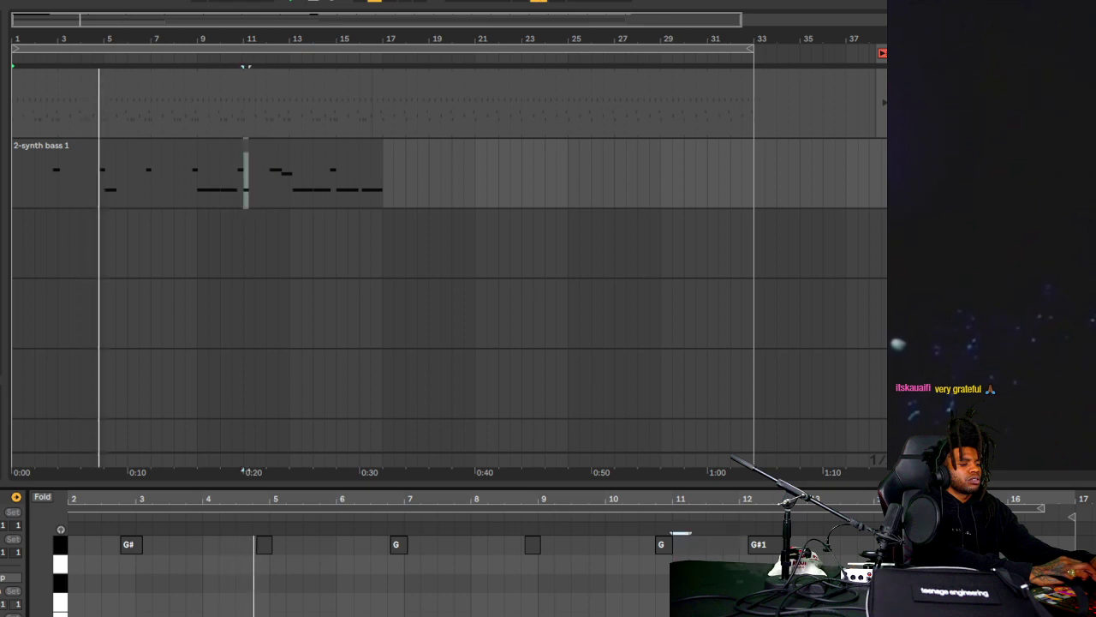
{"action": "left_click_drag", "start_coordinate": [244, 180], "coordinate": [266, 180]}
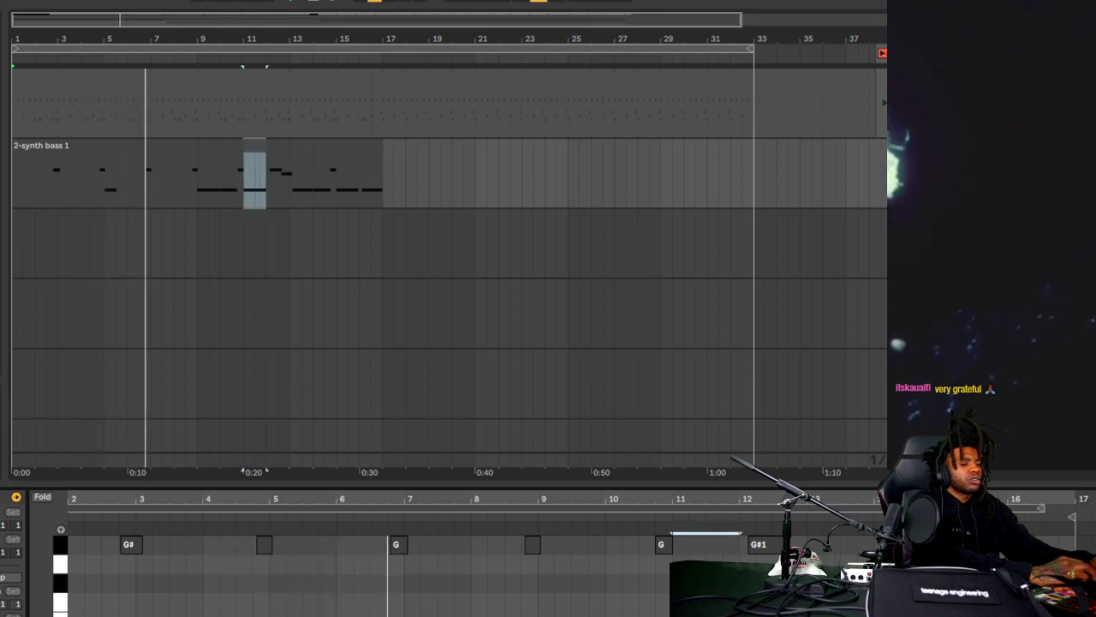
- Shift the long bass note near bar 13 and the two higher notes in bar 12 slightly earlier, then restart playback from bar 1
{"action": "left_click", "coordinate": [292, 180]}
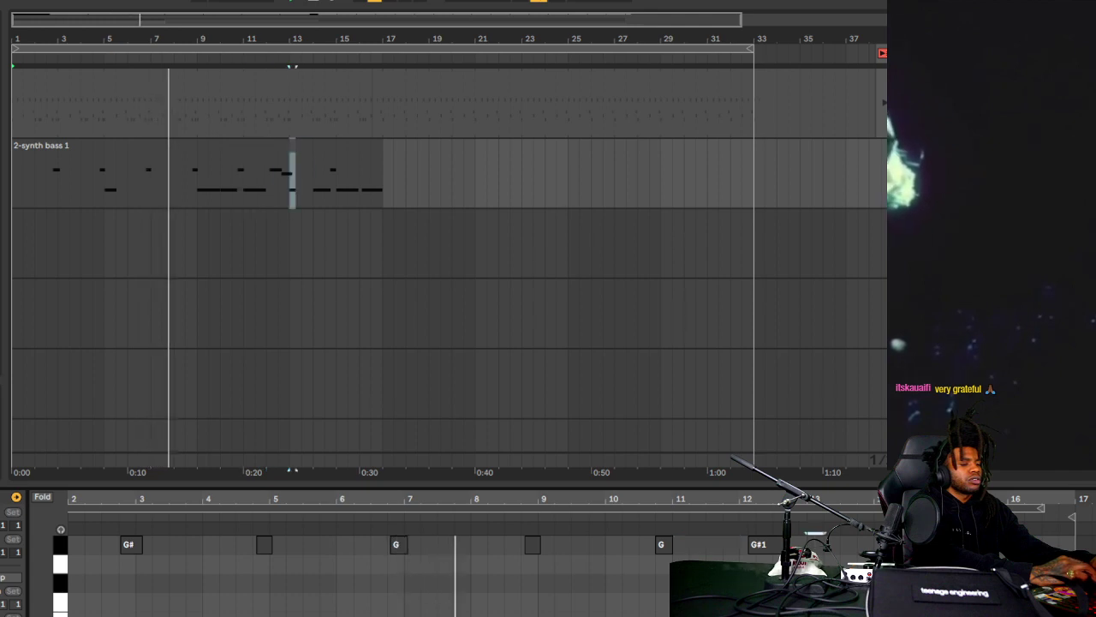
{"action": "left_click_drag", "start_coordinate": [292, 180], "coordinate": [313, 180]}
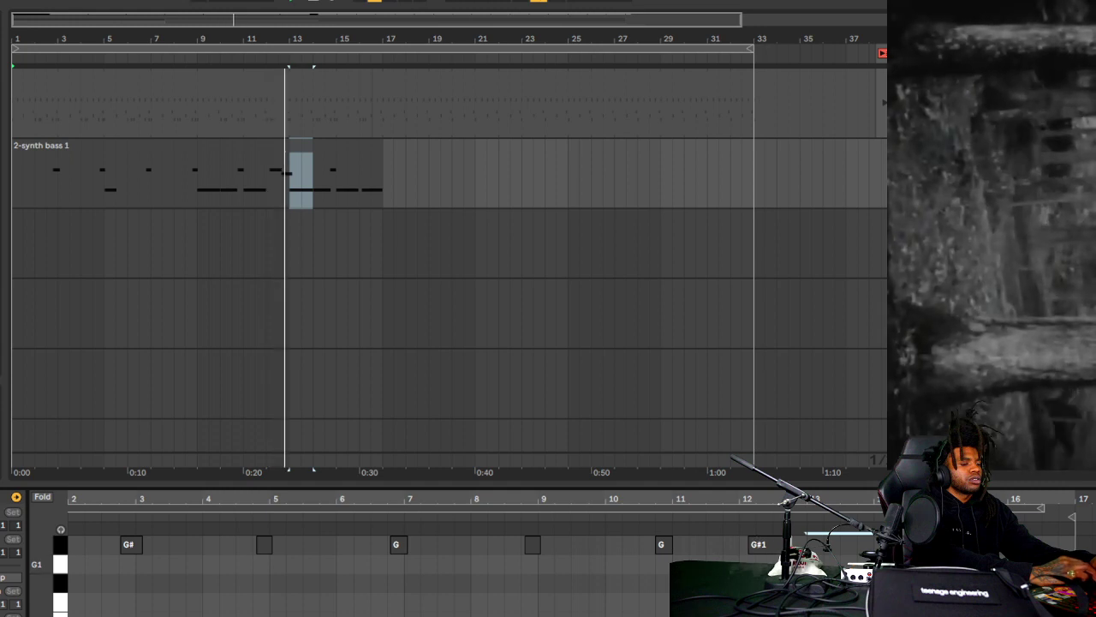
{"action": "left_click", "coordinate": [284, 171]}
{"action": "left_click", "coordinate": [755, 548]}
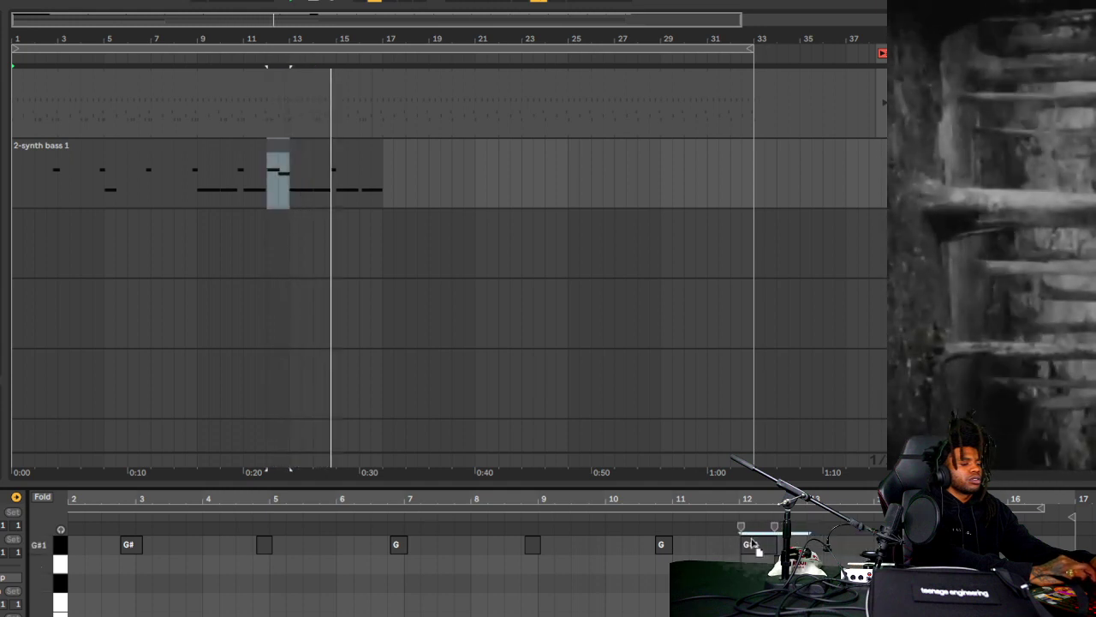
{"action": "left_click", "coordinate": [706, 553]}
{"action": "key", "text": "Home"}
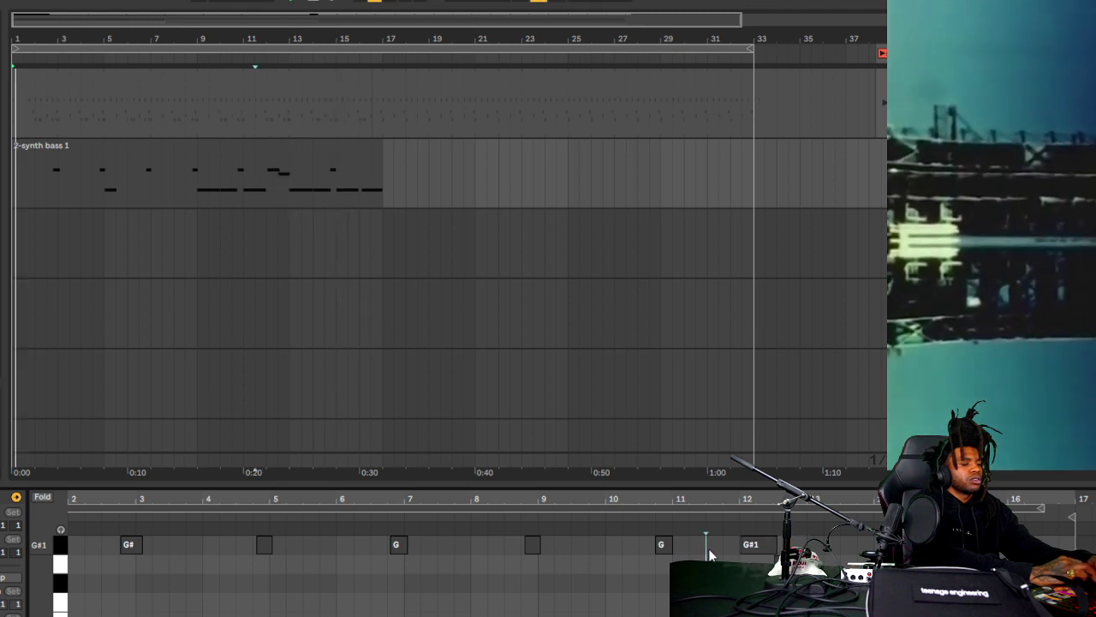
- Set the playback start to bar 9 on the drum track and listen to the bass line from there
{"action": "left_click", "coordinate": [183, 229]}
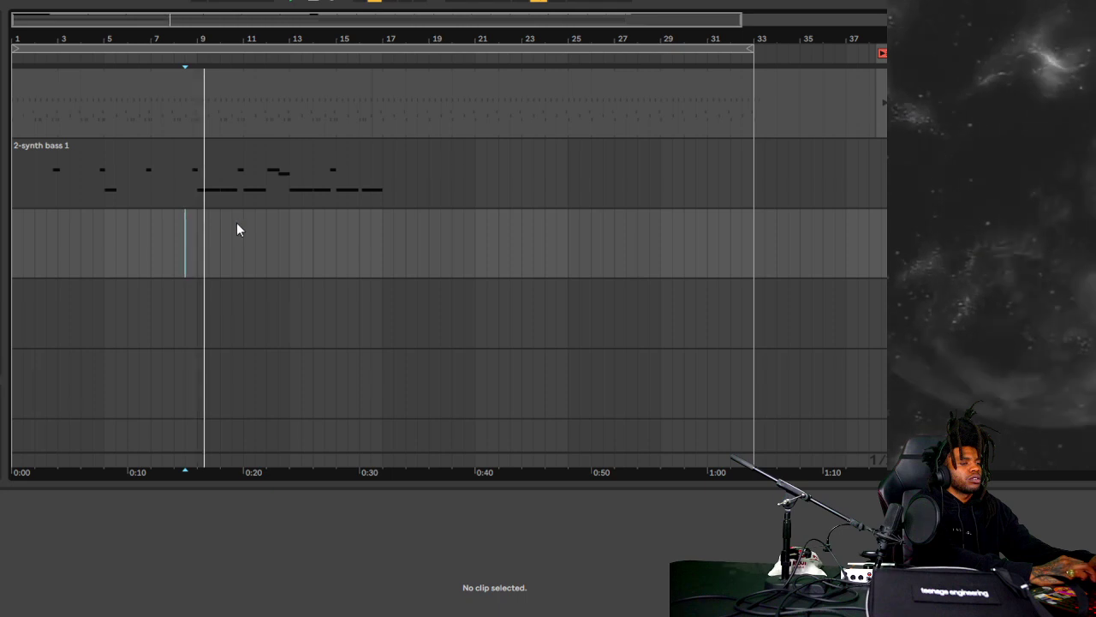
{"action": "left_click", "coordinate": [196, 127]}
{"action": "key", "text": "space"}
{"action": "key", "text": "space"}
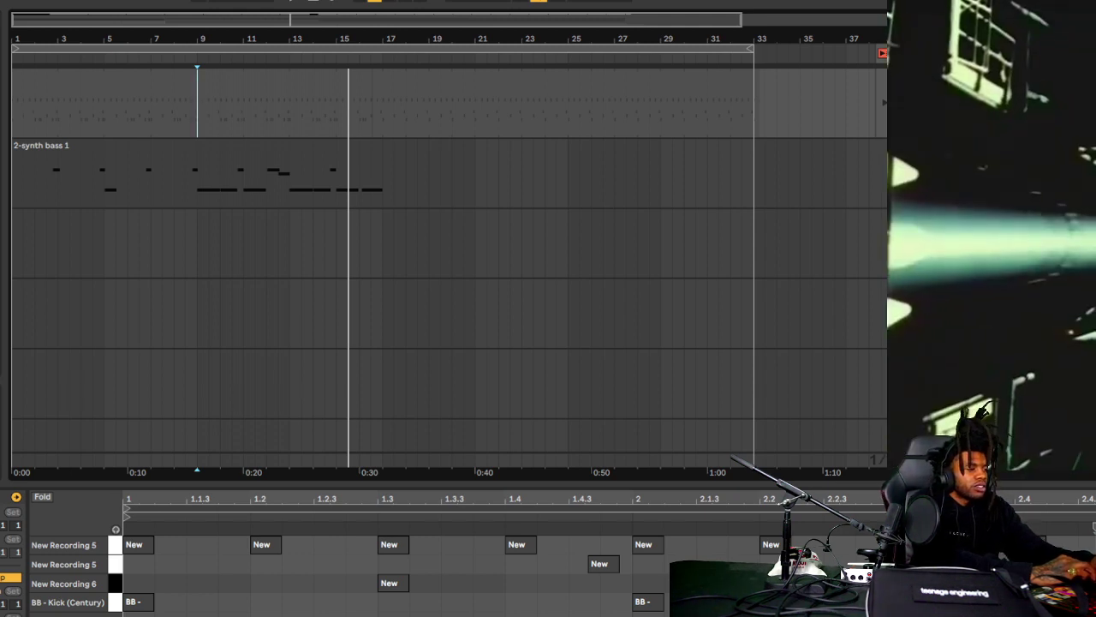
{"action": "key", "text": "space"}
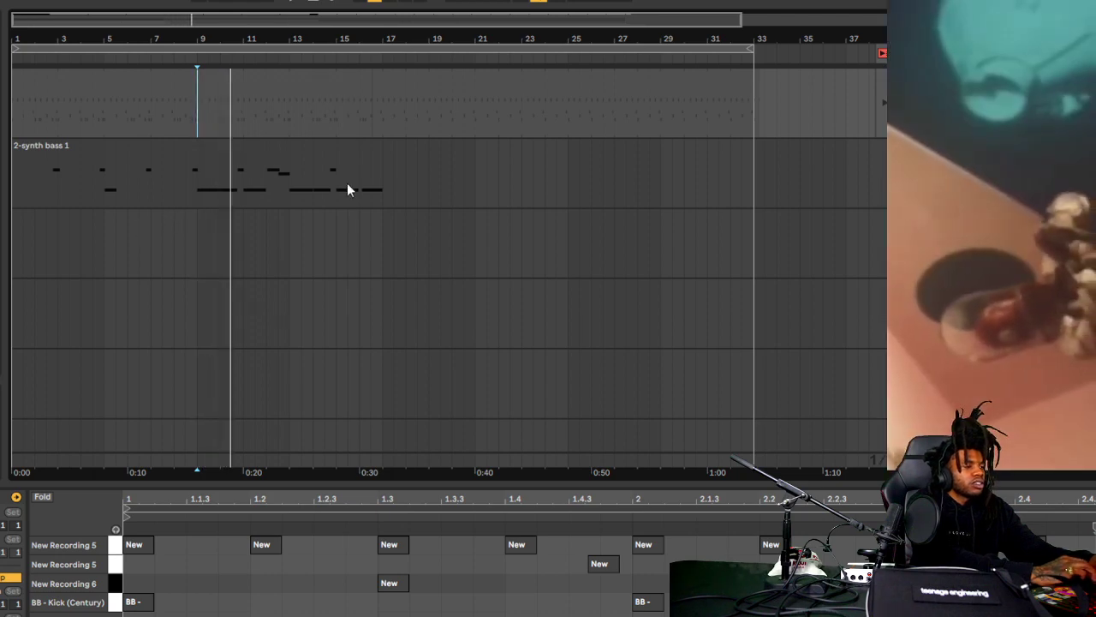
{"action": "left_click", "coordinate": [378, 155]}
{"action": "left_click_drag", "start_coordinate": [378, 155], "coordinate": [372, 155]}
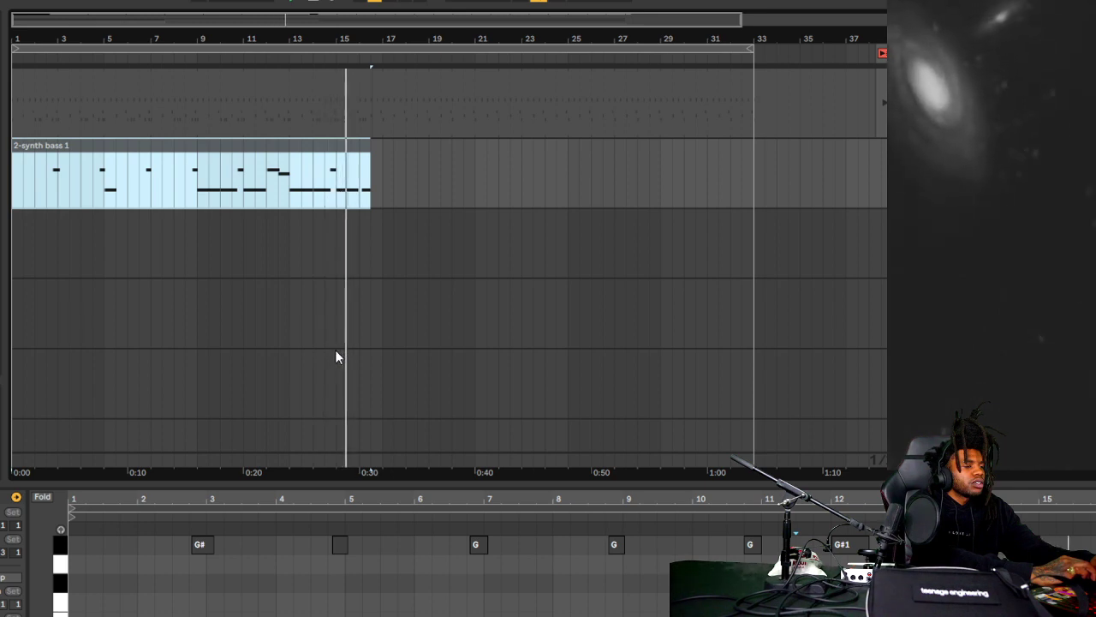
{"action": "left_click_drag", "start_coordinate": [363, 150], "coordinate": [381, 156]}
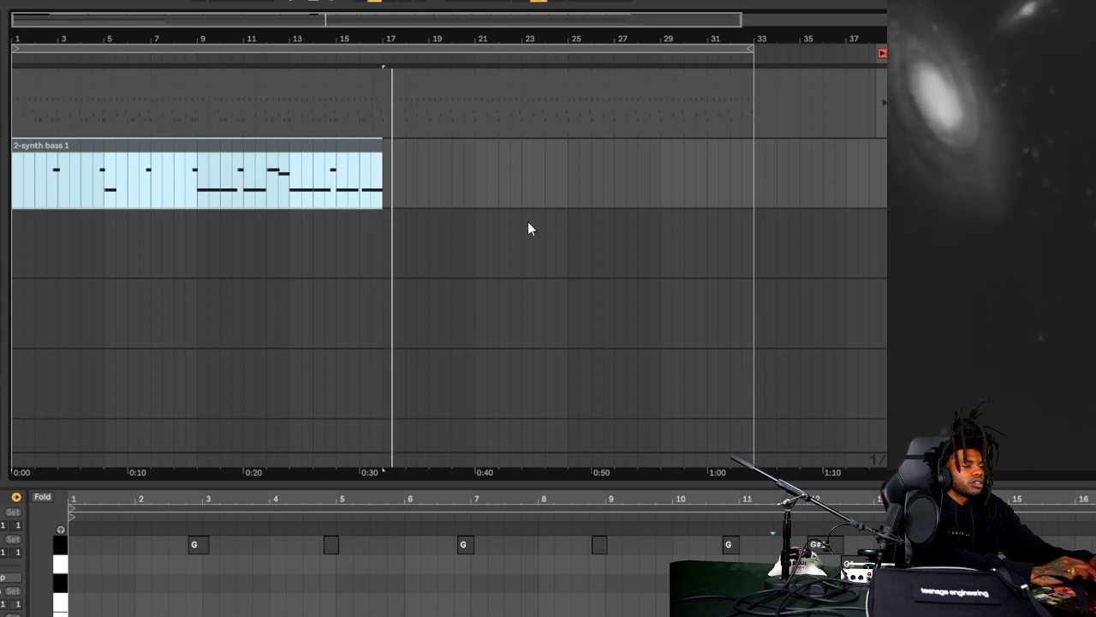
- Shorten the last bass note and fill the remaining gap up to bar 17 with a short, higher note
{"action": "left_click", "coordinate": [362, 172]}
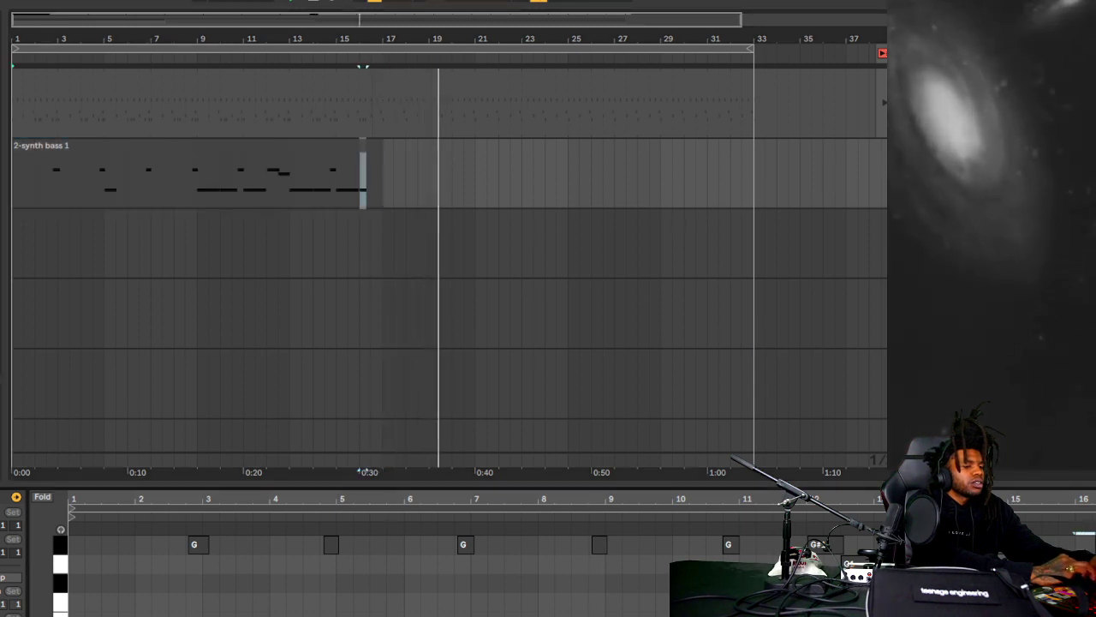
{"action": "key", "text": "shift+Right"}
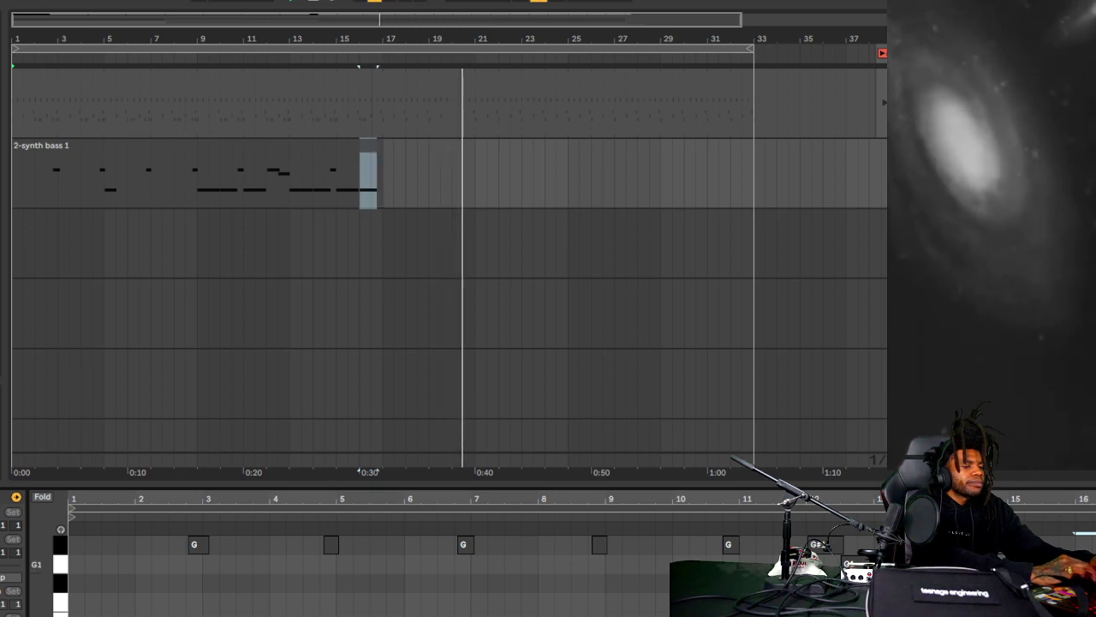
{"action": "key", "text": "Right"}
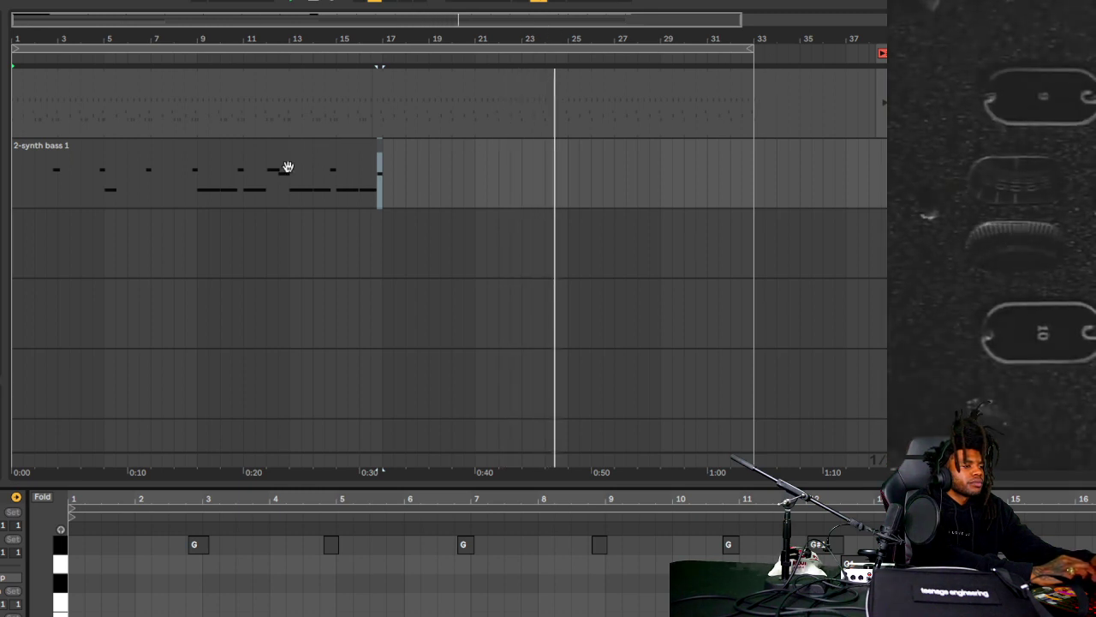
- Duplicate the synth bass clip so it fills bars 17 to 33, and return the playhead to bar 1
{"action": "left_click", "coordinate": [199, 184]}
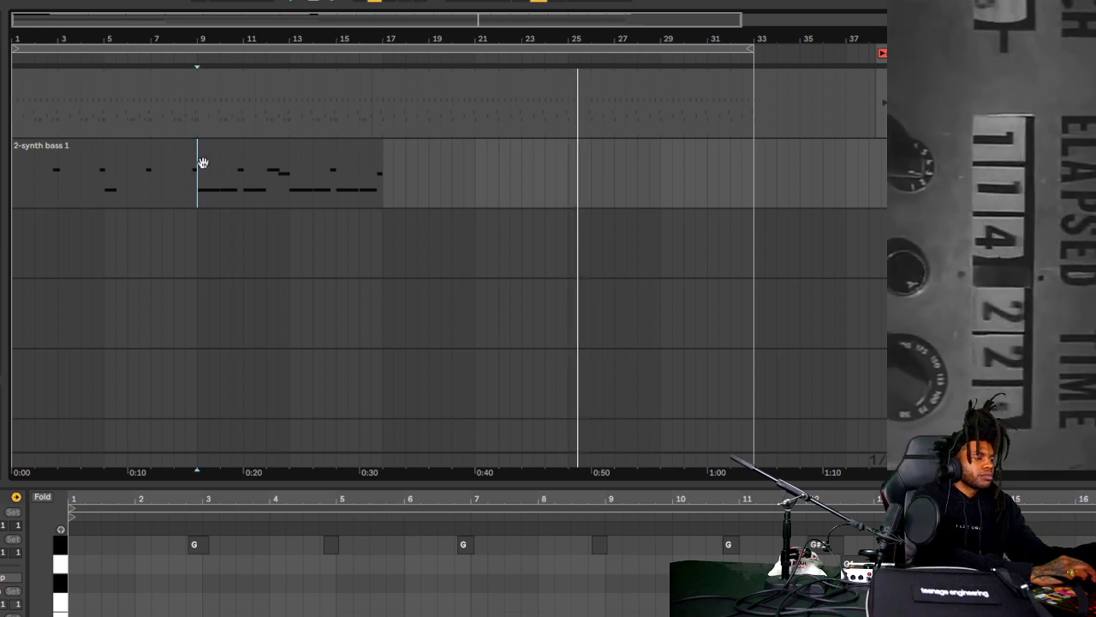
{"action": "left_click", "coordinate": [198, 151]}
{"action": "key", "text": "ctrl+d"}
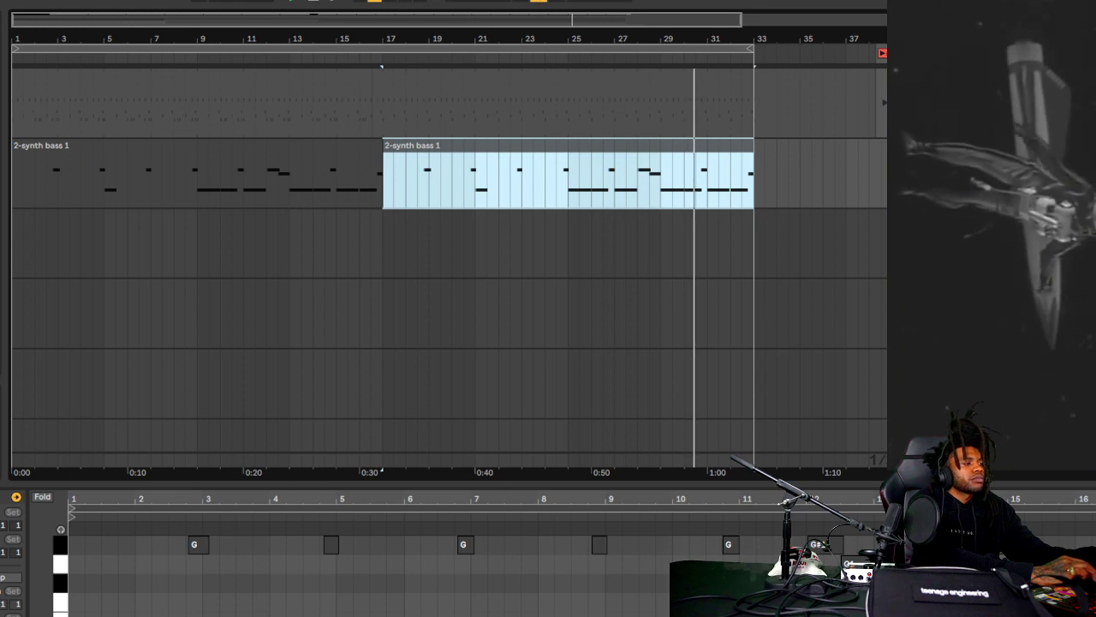
{"action": "double_click", "coordinate": [314, 0]}
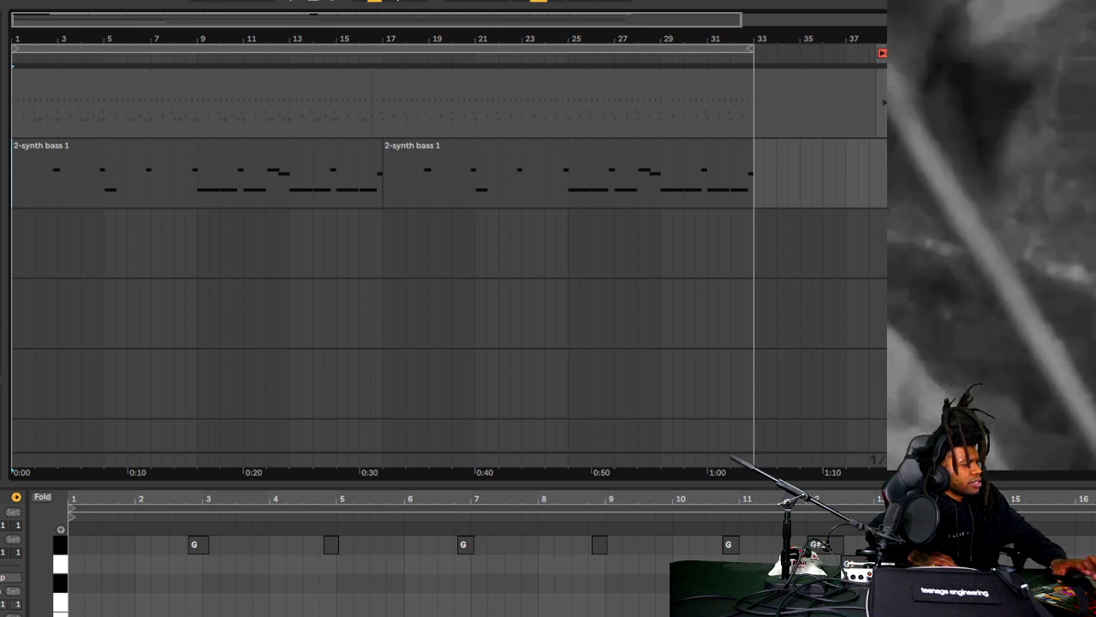
- Listen to the drums with the repeated bass line from bar 1 of the arrangement
{"action": "key", "text": "space"}
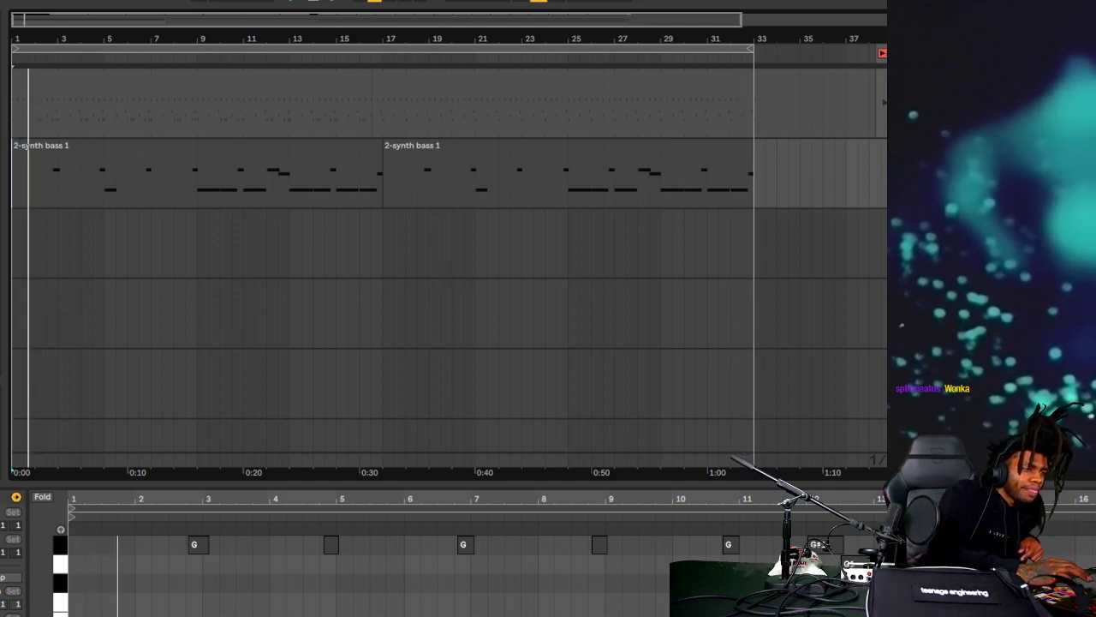
{"action": "key", "text": "space"}
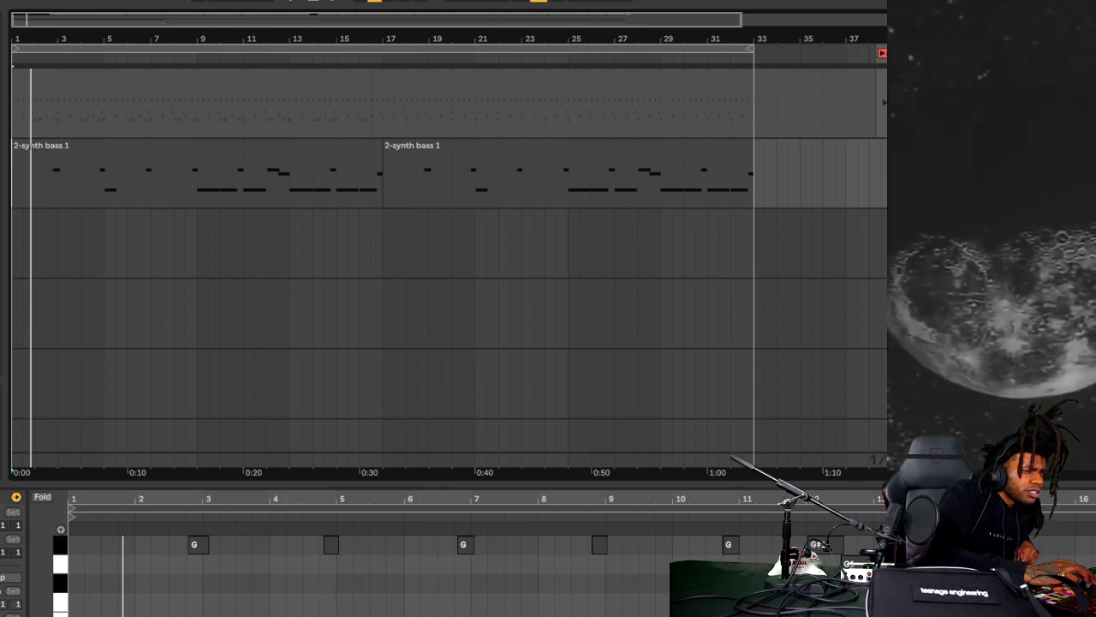
{"action": "left_click_drag", "start_coordinate": [856, 484], "coordinate": [856, 517]}
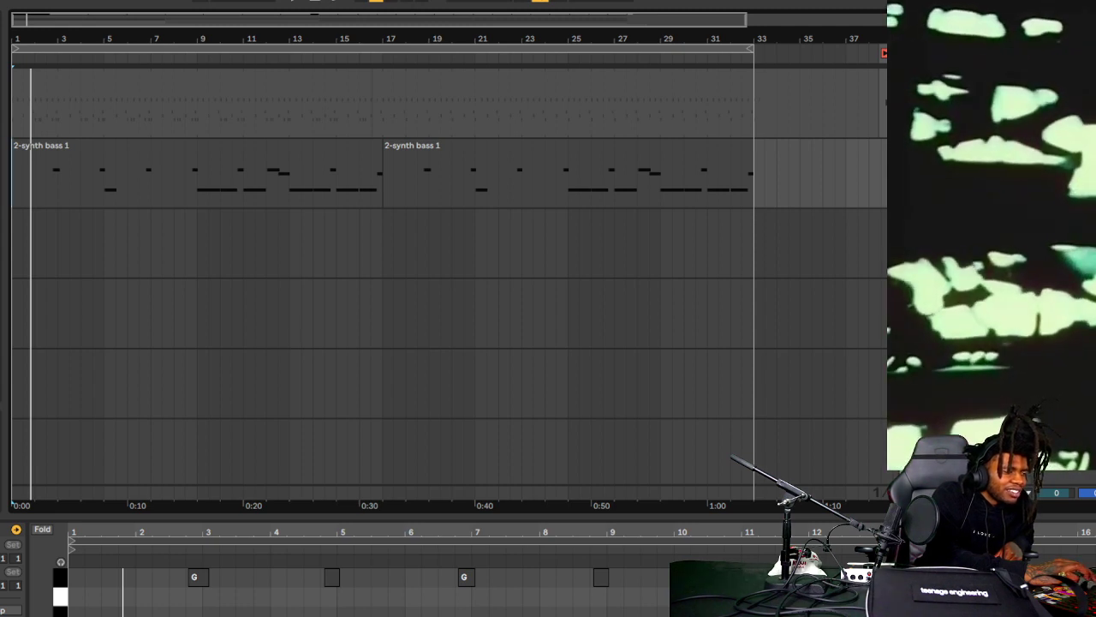
{"action": "key", "text": "space"}
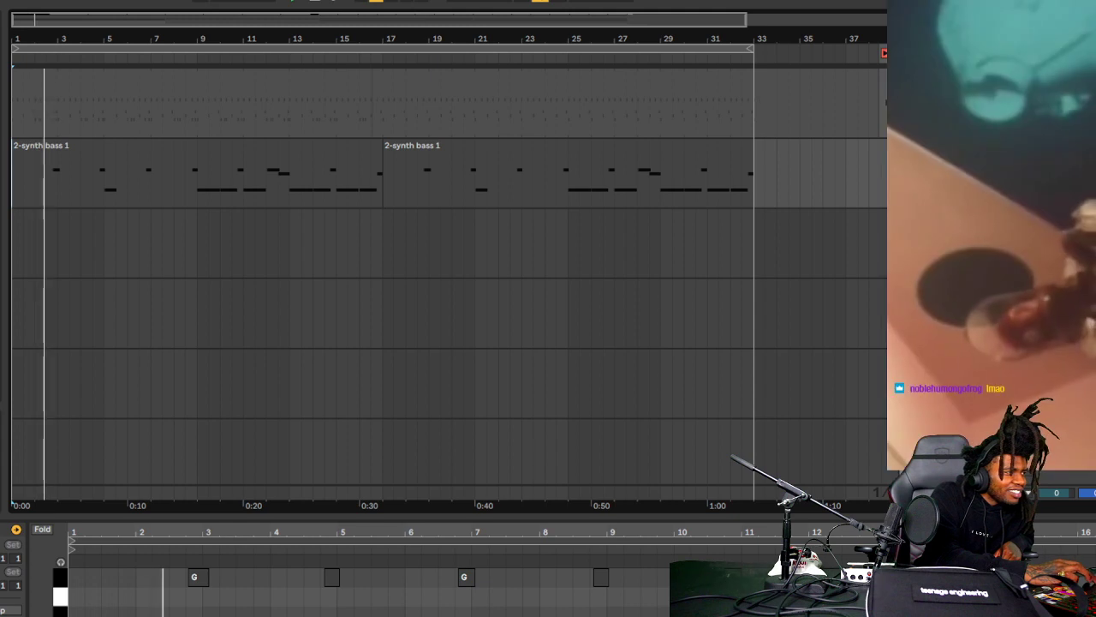
{"action": "left_click", "coordinate": [244, 300]}
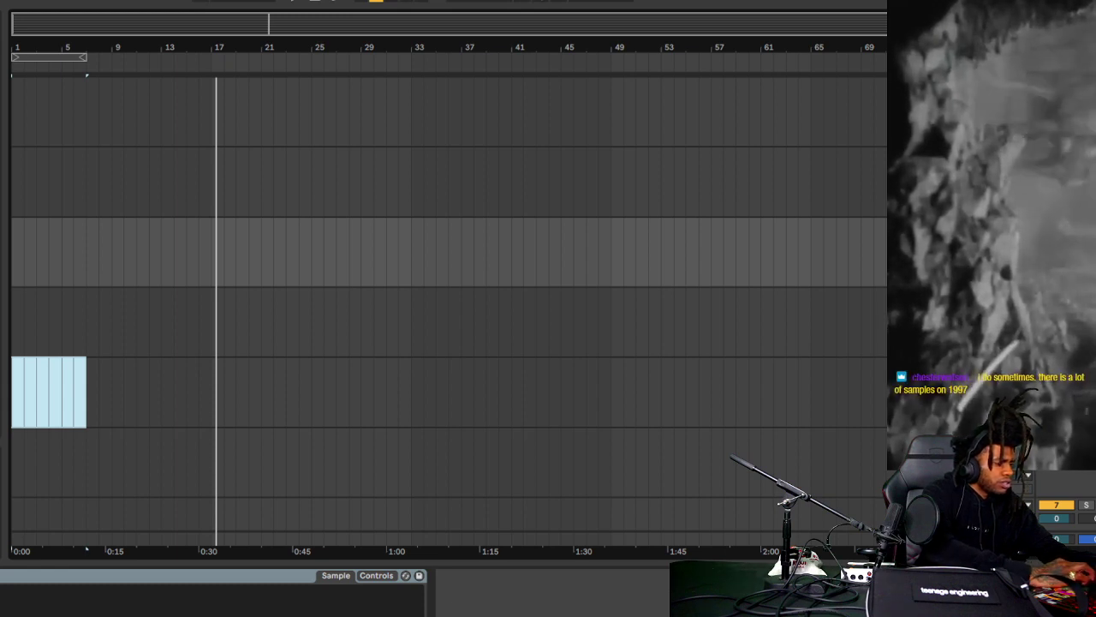
- In the new empty set, load 18-Pat_Hervey_-_Pain onto the first track's drum pad and shorten the sample to end just before 1.1.3
{"action": "left_click", "coordinate": [984, 473]}
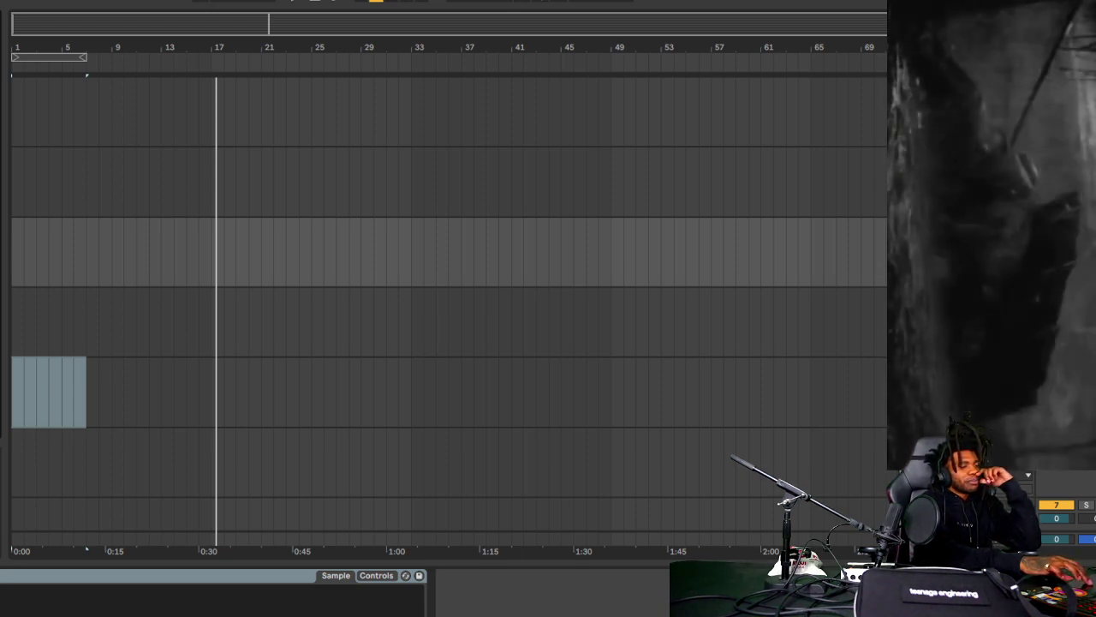
{"action": "left_click", "coordinate": [313, 2]}
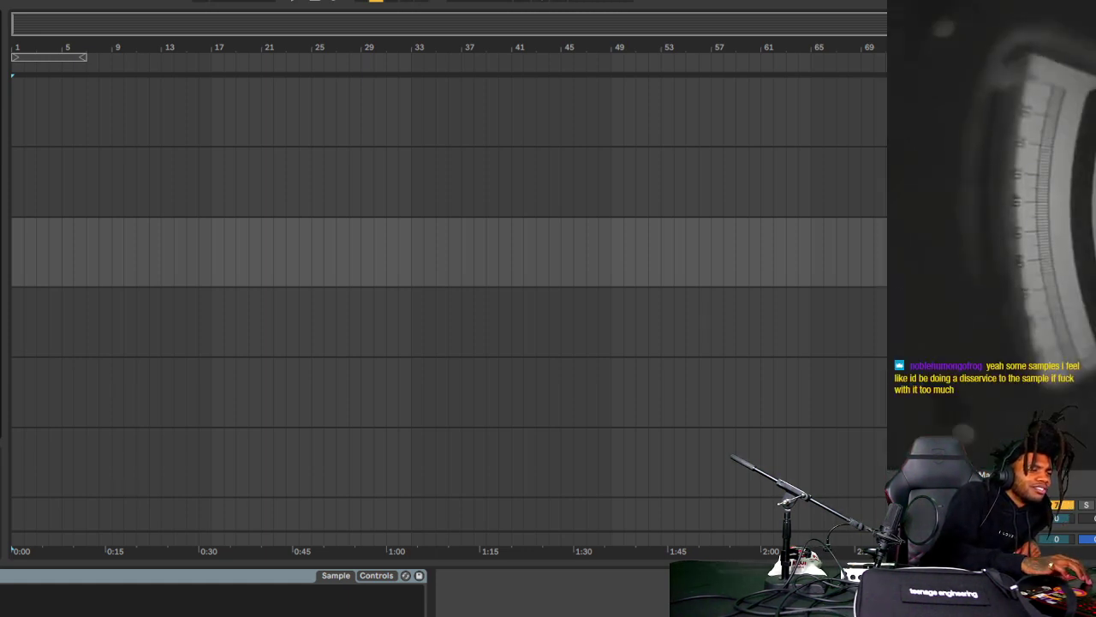
{"action": "key", "text": "Up"}
{"action": "key", "text": "Up"}
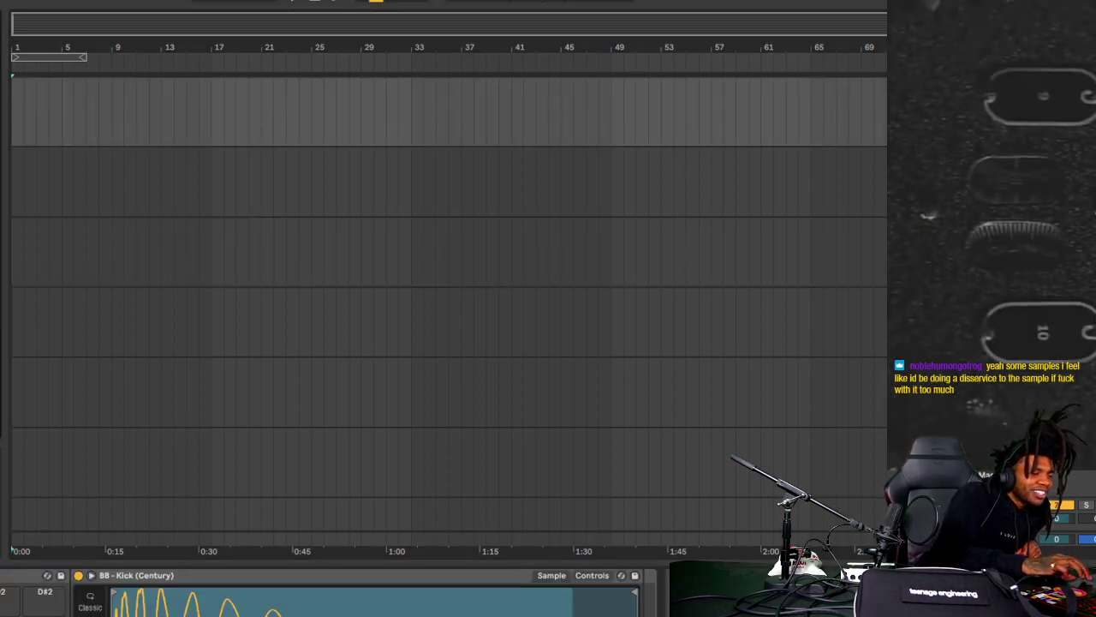
{"action": "key", "text": "Return"}
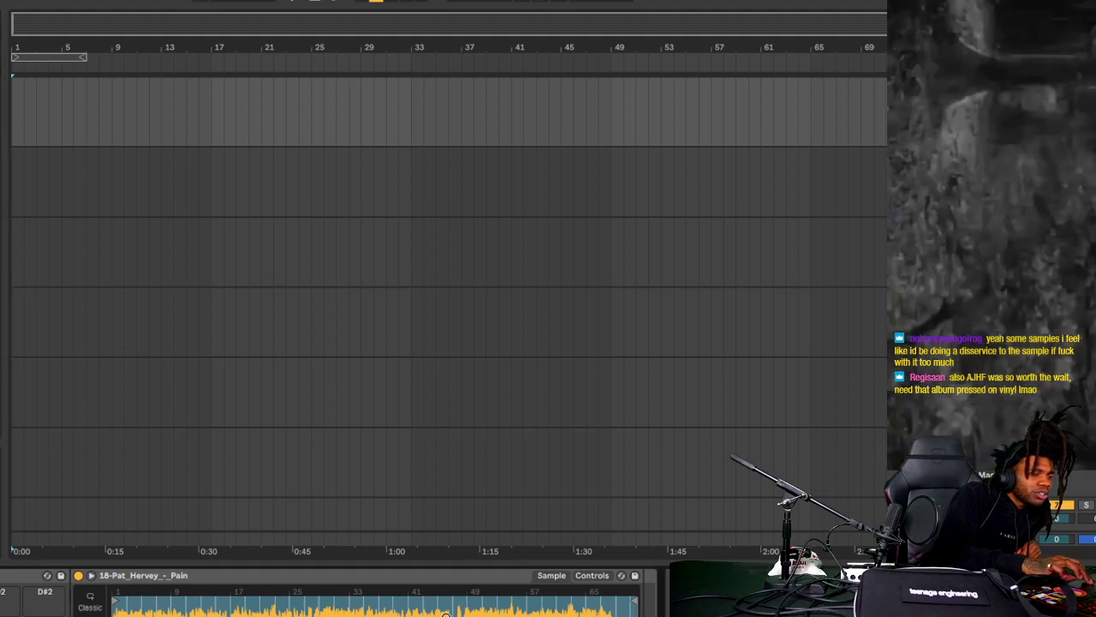
{"action": "left_click_drag", "start_coordinate": [632, 605], "coordinate": [122, 606]}
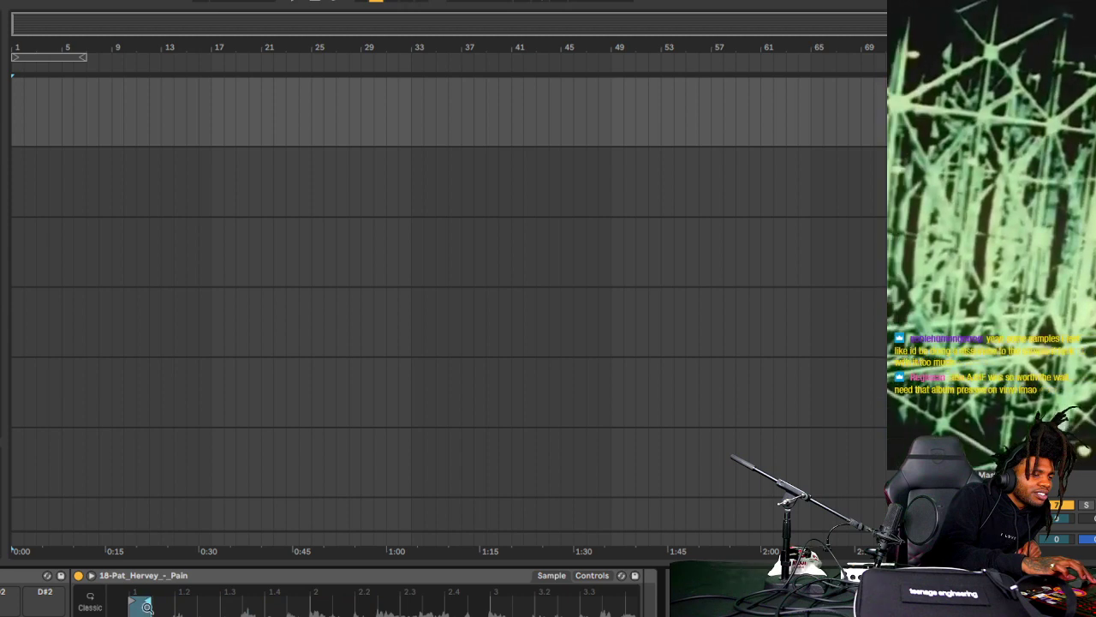
{"action": "left_click_drag", "start_coordinate": [148, 606], "coordinate": [146, 614]}
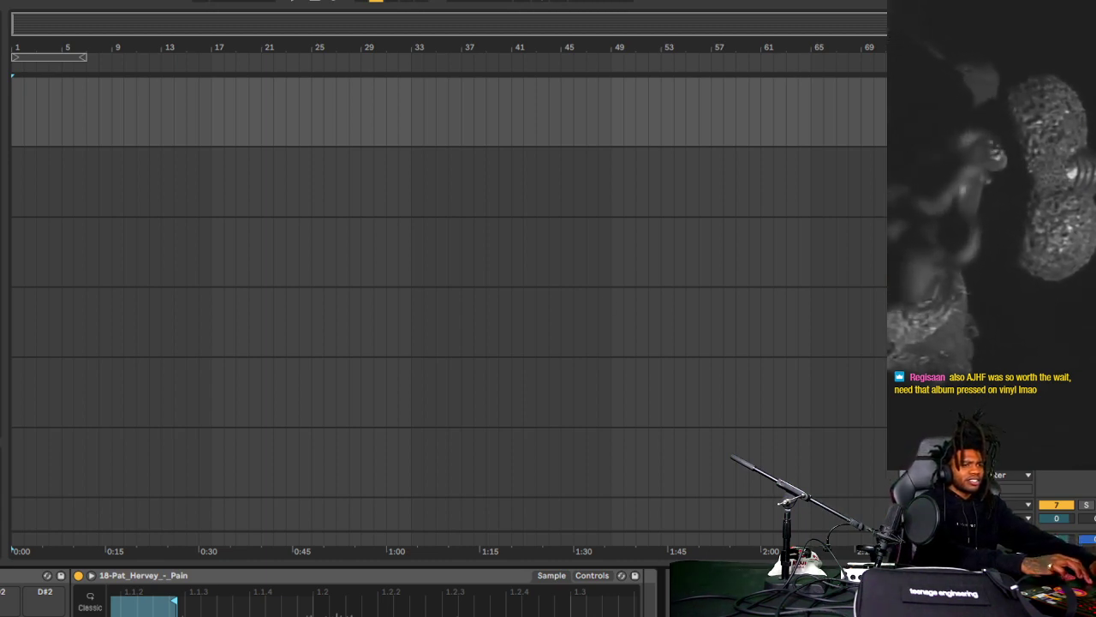
- Shorten the full-length 18-Pat_Hervey_-_Pain sample in the drum rack so it ends just before 1.2
{"action": "left_click", "coordinate": [12, 393]}
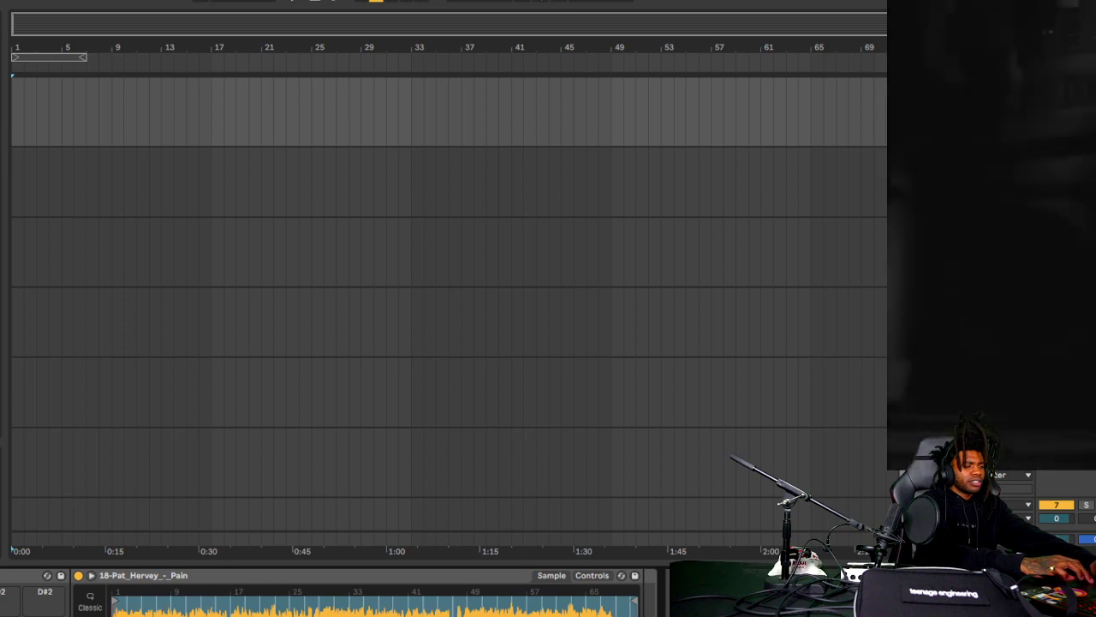
{"action": "key", "text": "space"}
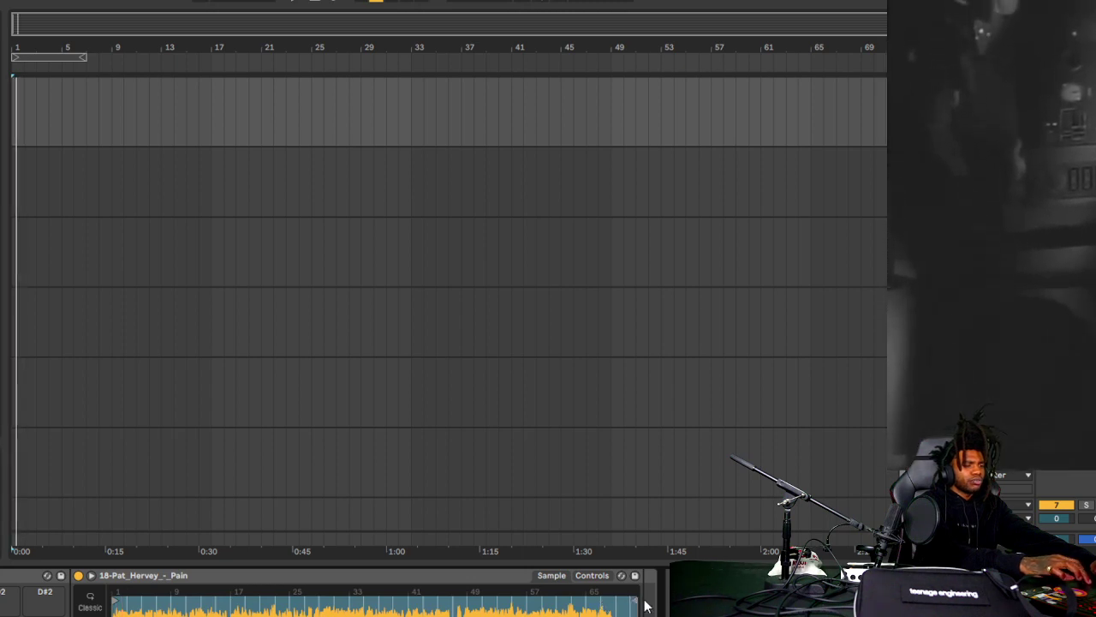
{"action": "mouse_move", "coordinate": [632, 602]}
{"action": "left_mouse_down"}
{"action": "mouse_move", "coordinate": [117, 604]}
{"action": "mouse_move", "coordinate": [417, 589]}
{"action": "mouse_move", "coordinate": [180, 602]}
{"action": "left_mouse_up"}
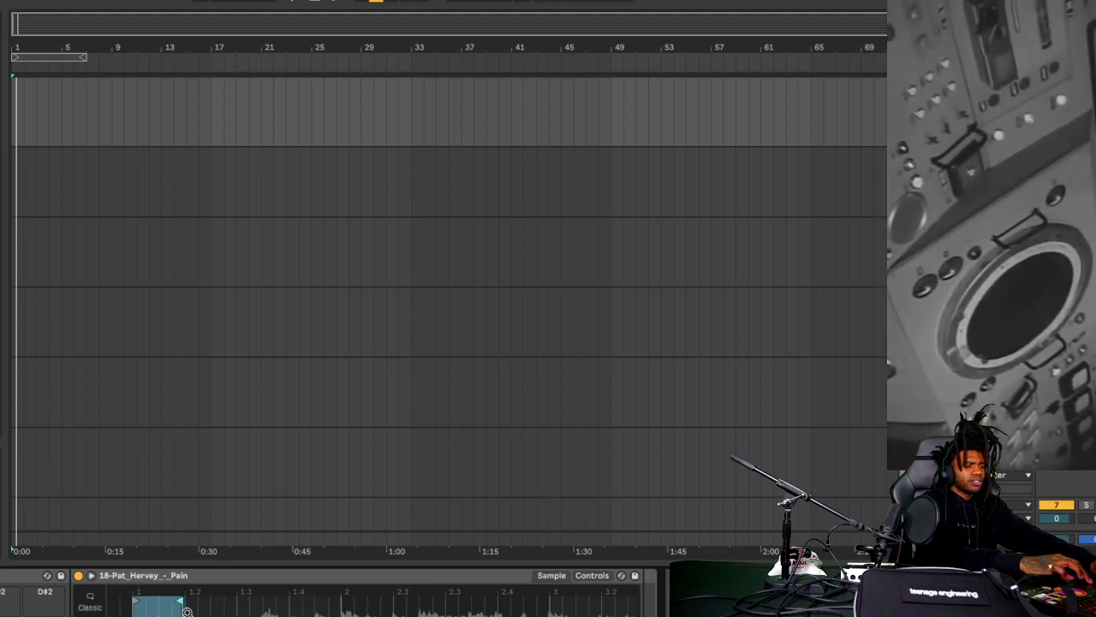
{"action": "left_click_drag", "start_coordinate": [178, 614], "coordinate": [198, 611]}
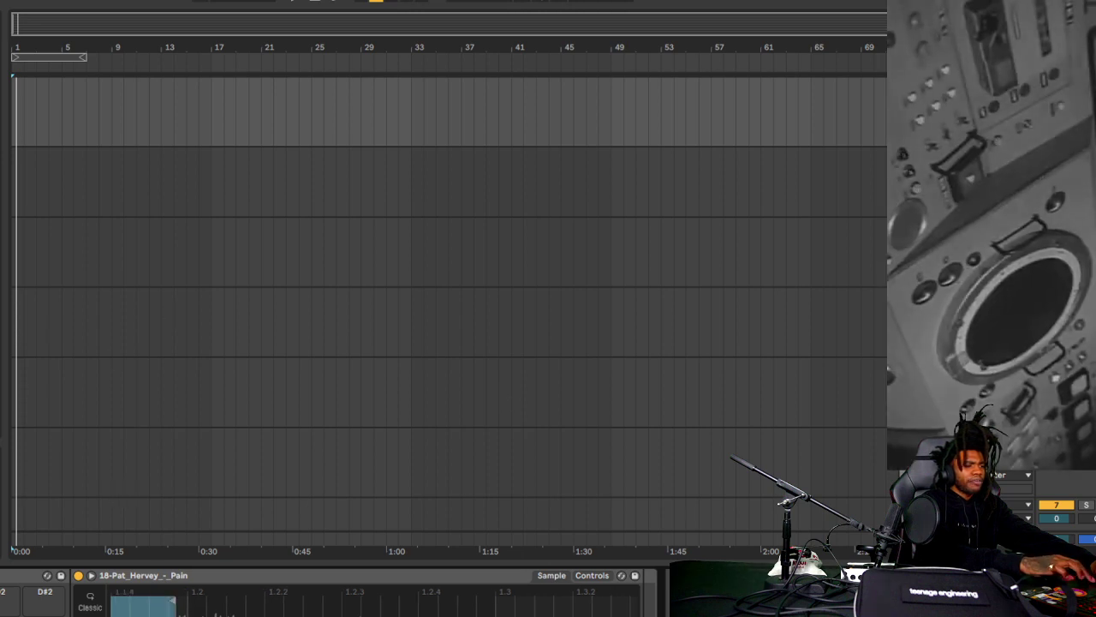
- Move the start of the sliced sample on the second track slightly later, to about midway between 1.2 and 1.3
{"action": "key", "text": "Down"}
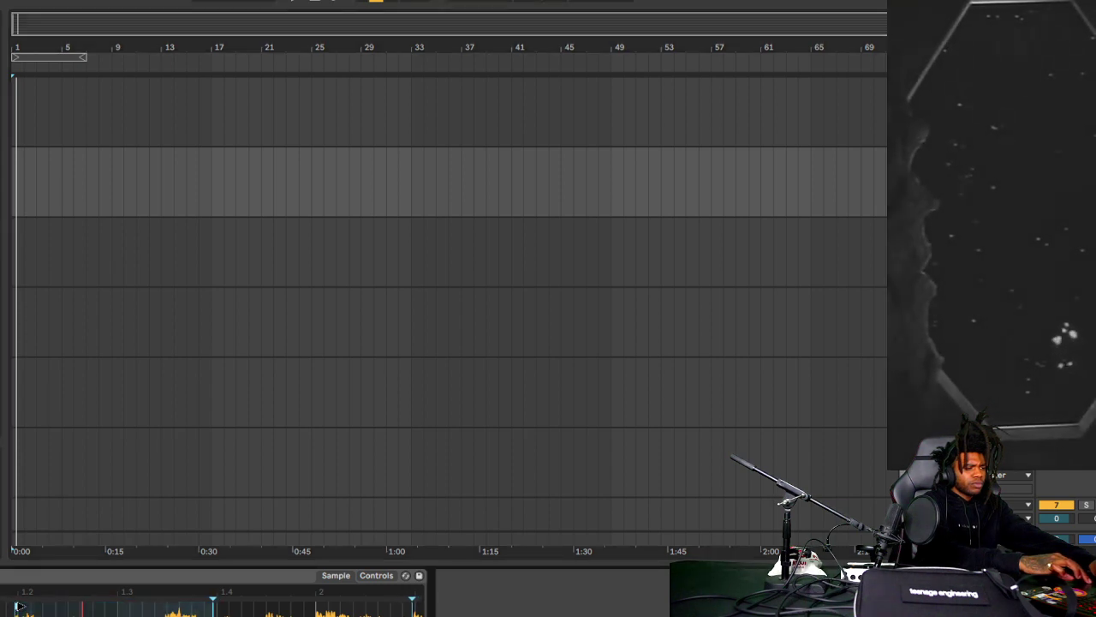
{"action": "mouse_move", "coordinate": [15, 605]}
{"action": "left_mouse_down"}
{"action": "mouse_move", "coordinate": [124, 605]}
{"action": "mouse_move", "coordinate": [67, 595]}
{"action": "left_mouse_up"}
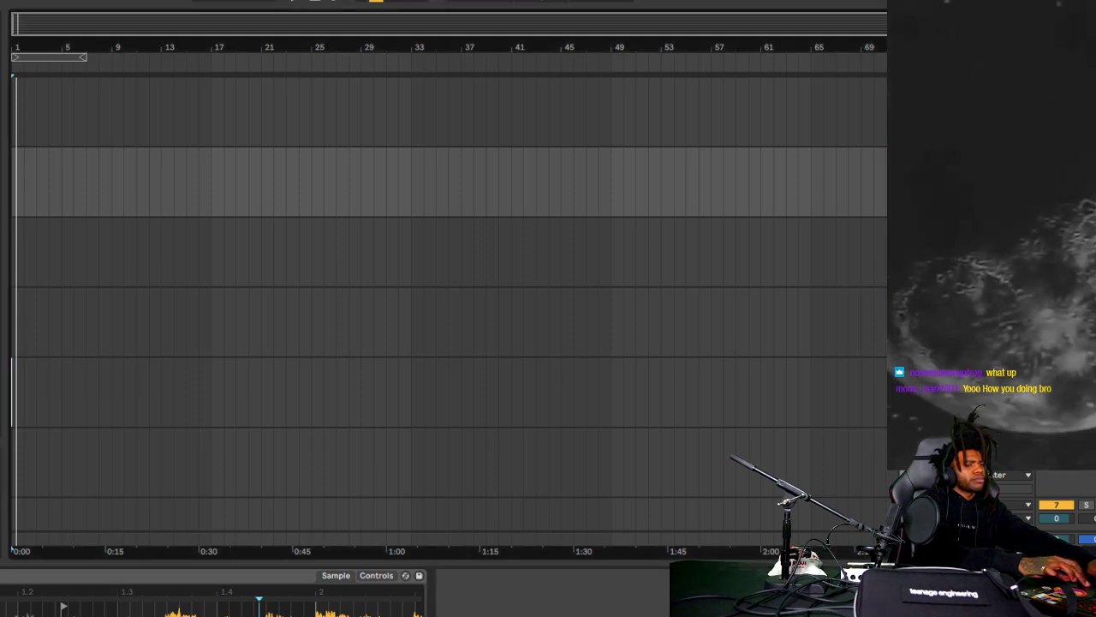
- In Session View, create and launch a MIDI clip in track 2's first slot, with short E1 notes at 1 and 1.3
{"action": "key", "text": "Tab"}
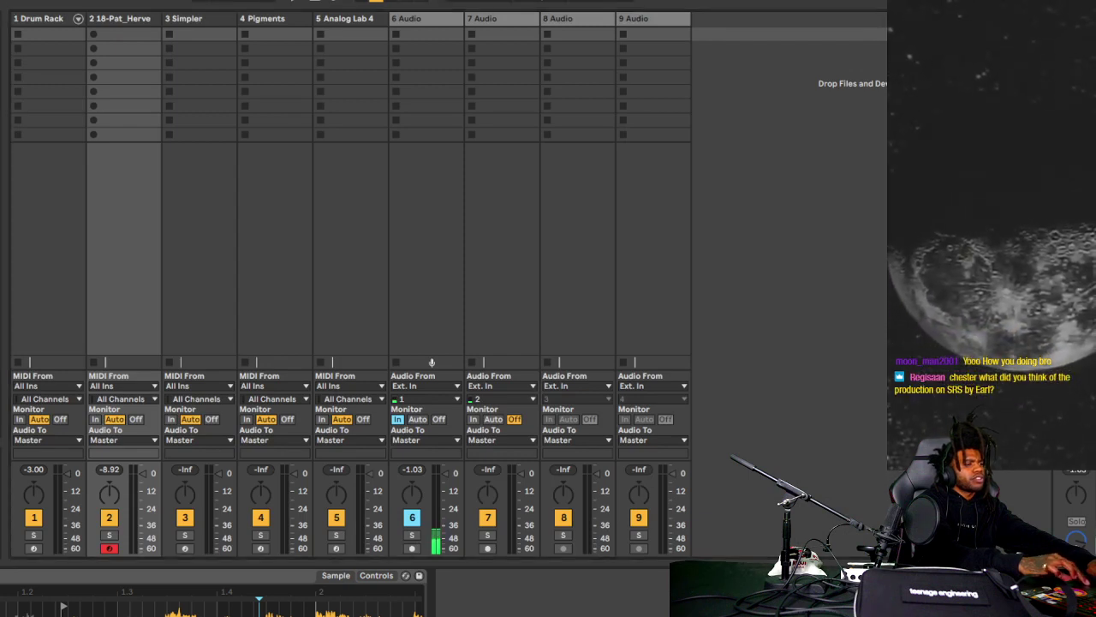
{"action": "left_click", "coordinate": [120, 34]}
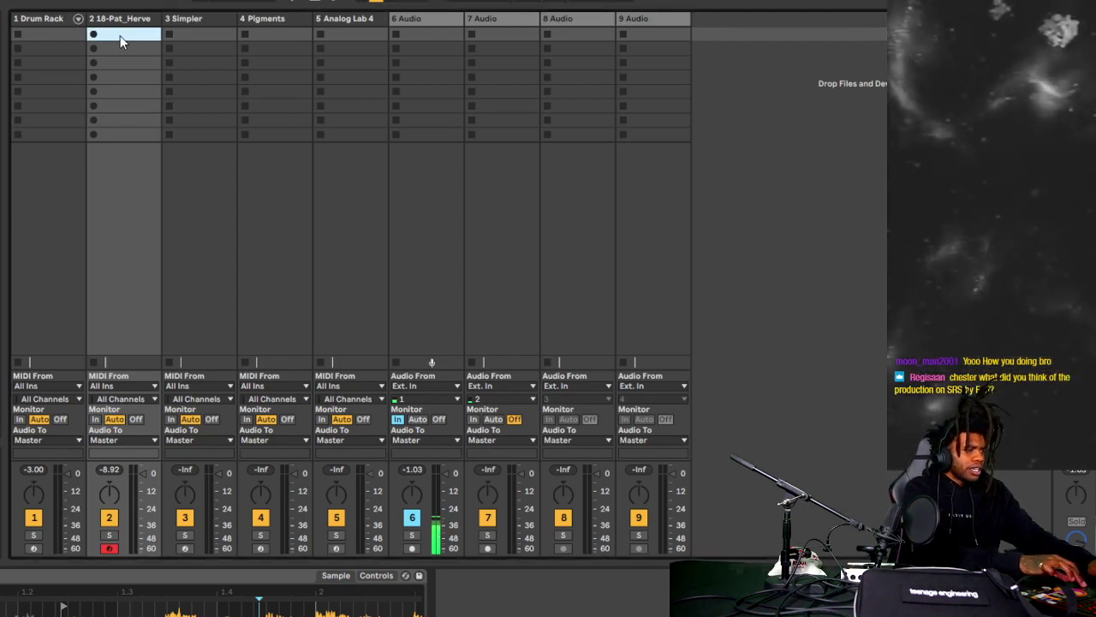
{"action": "double_click", "coordinate": [120, 35]}
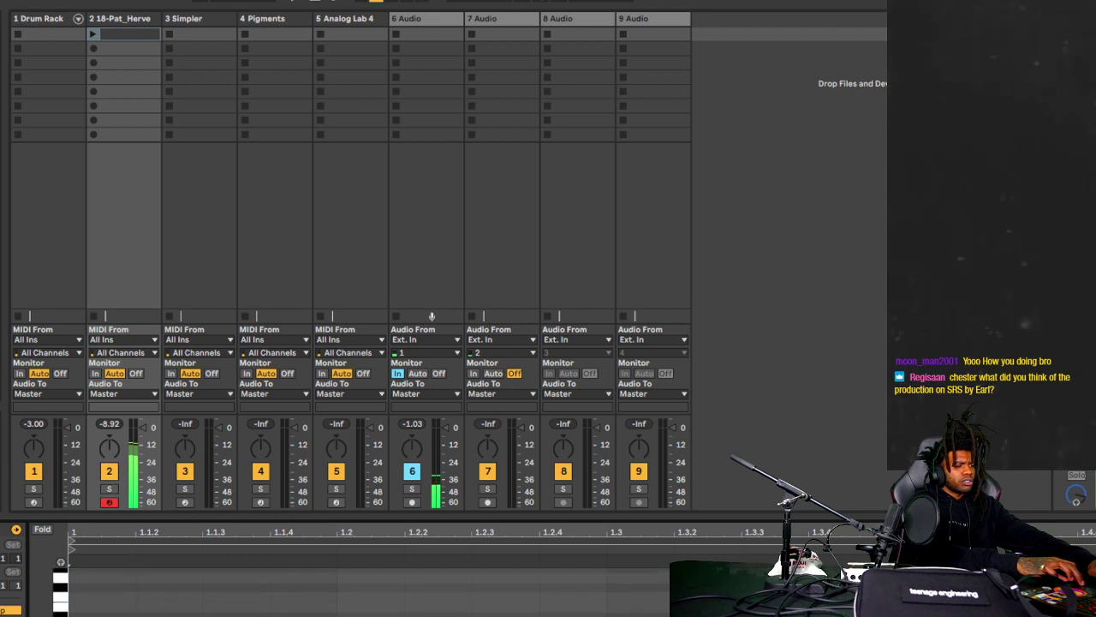
{"action": "double_click", "coordinate": [95, 608]}
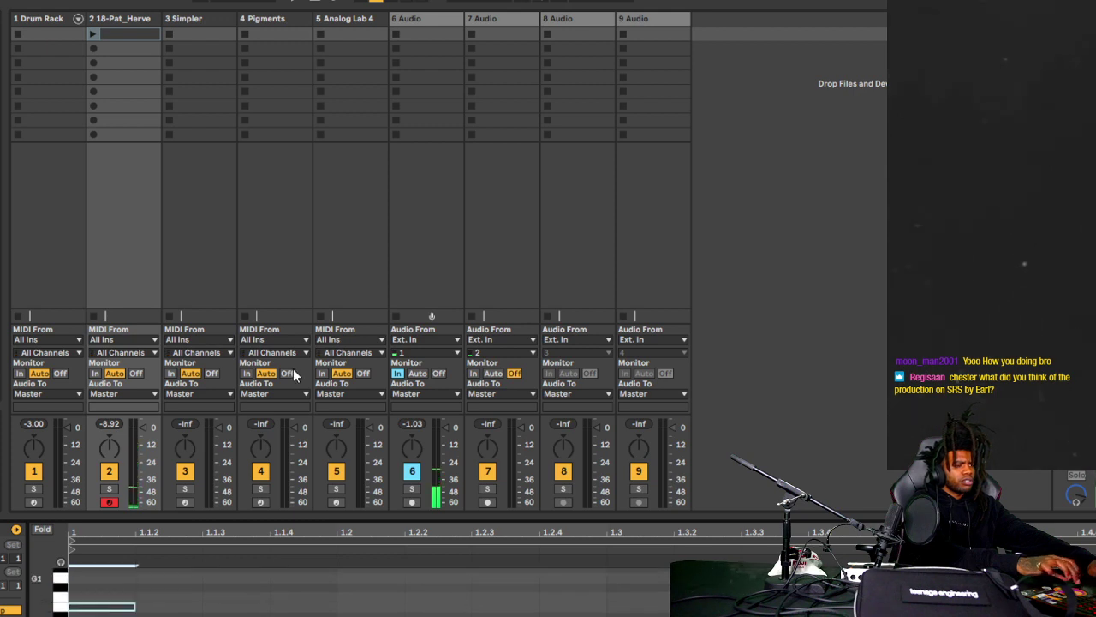
{"action": "left_click", "coordinate": [92, 35]}
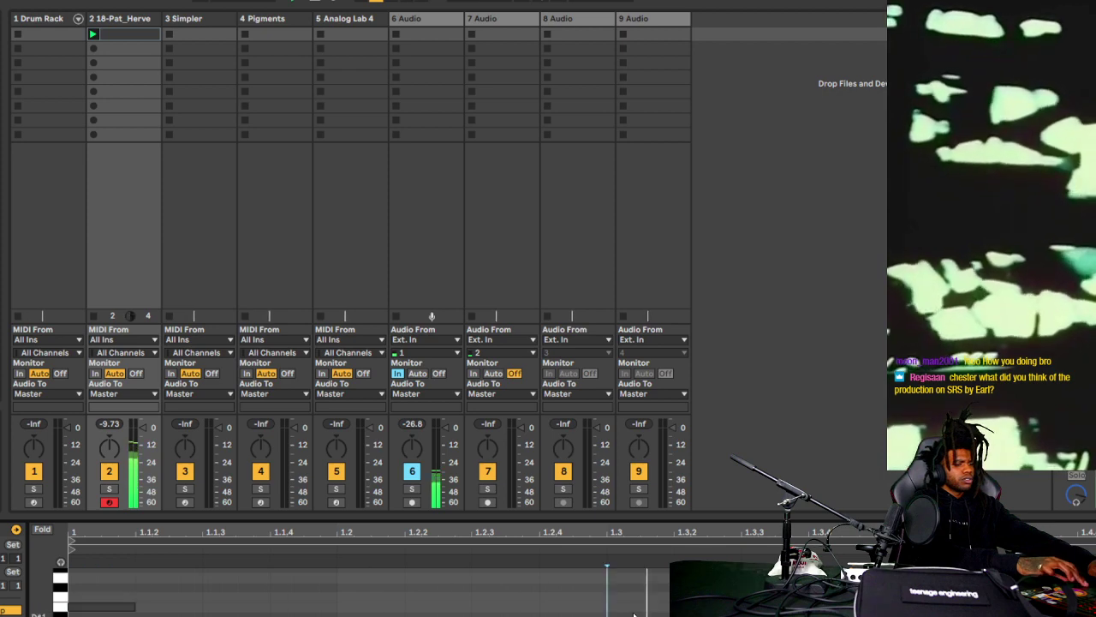
{"action": "left_click_drag", "start_coordinate": [96, 608], "coordinate": [634, 613]}
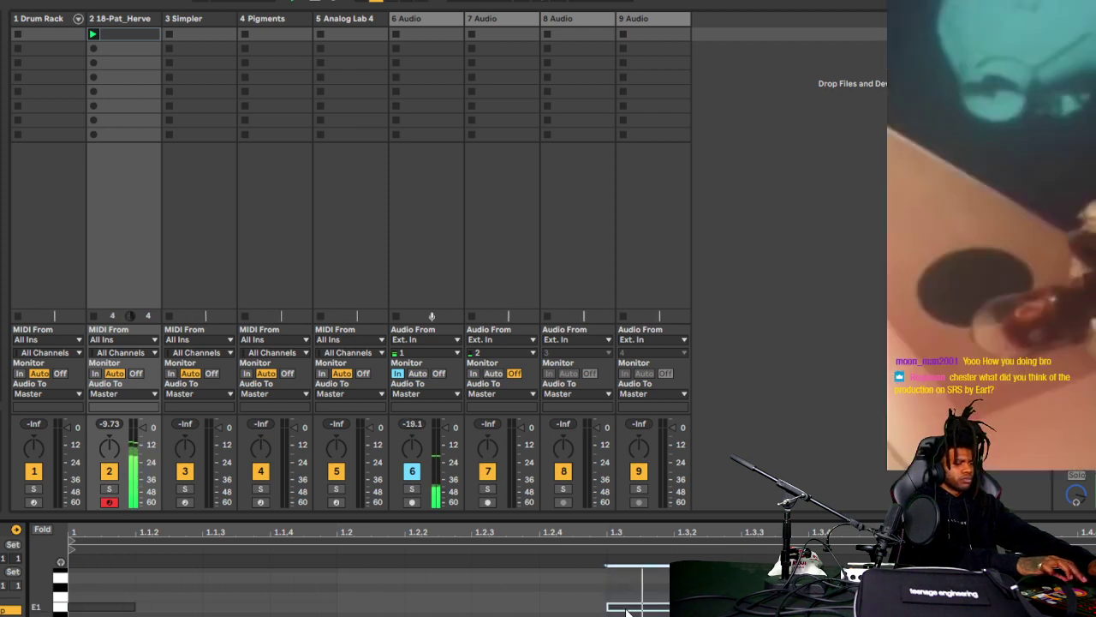
- Show the sample device on track 2 and switch monitoring off on the 6 Audio track
{"action": "left_click", "coordinate": [130, 18]}
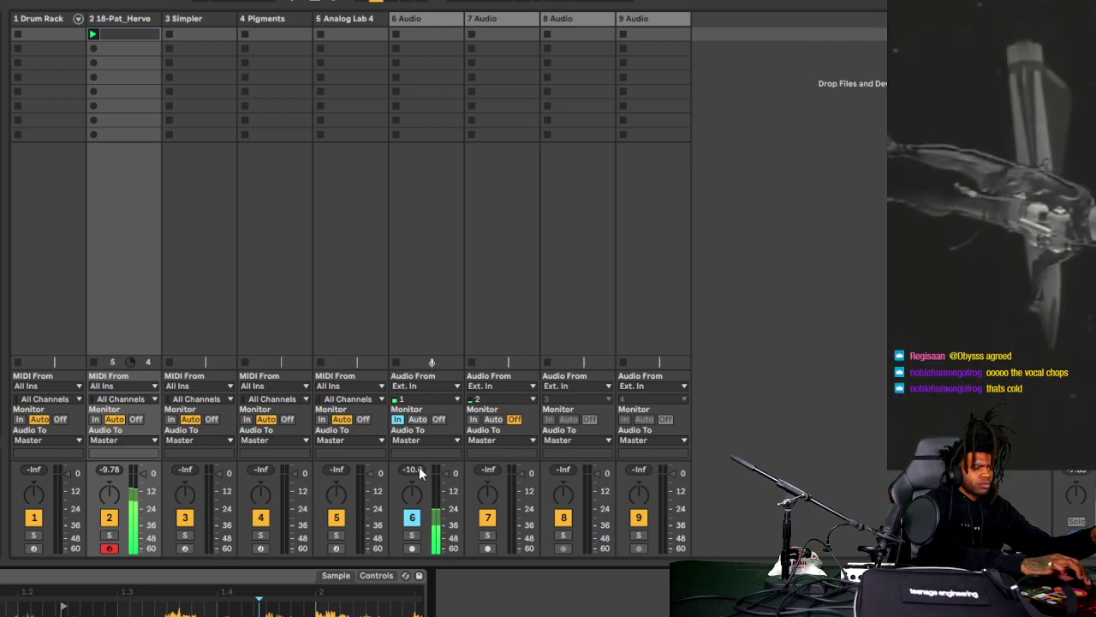
{"action": "left_click", "coordinate": [437, 419]}
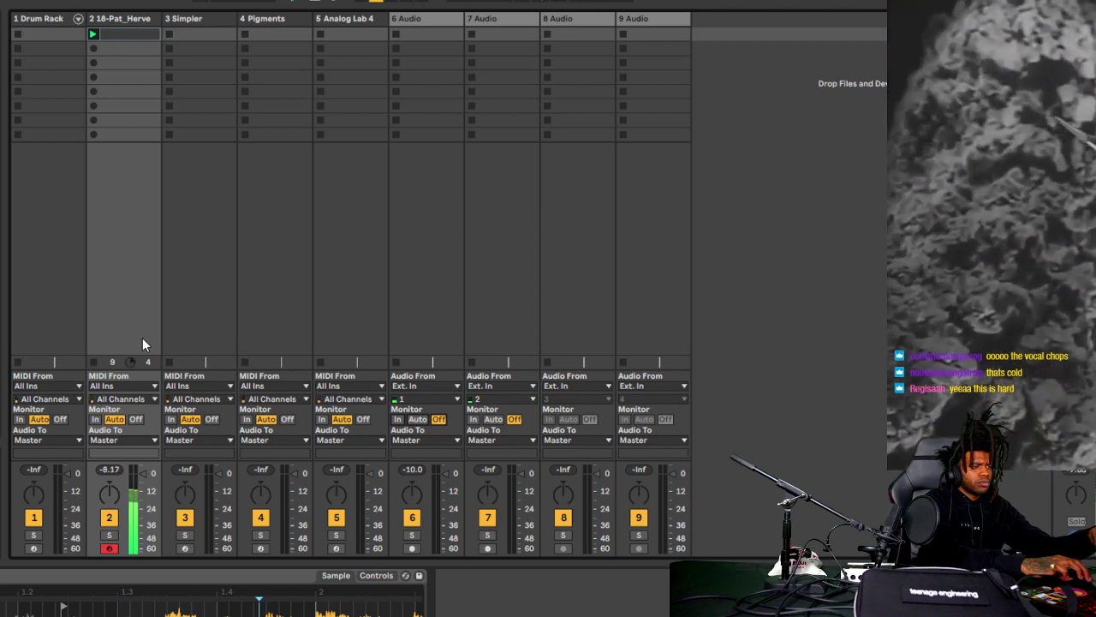
- Reopen the playing MIDI clip on track 2 and duplicate its loop to a length of two bars
{"action": "left_click", "coordinate": [120, 34]}
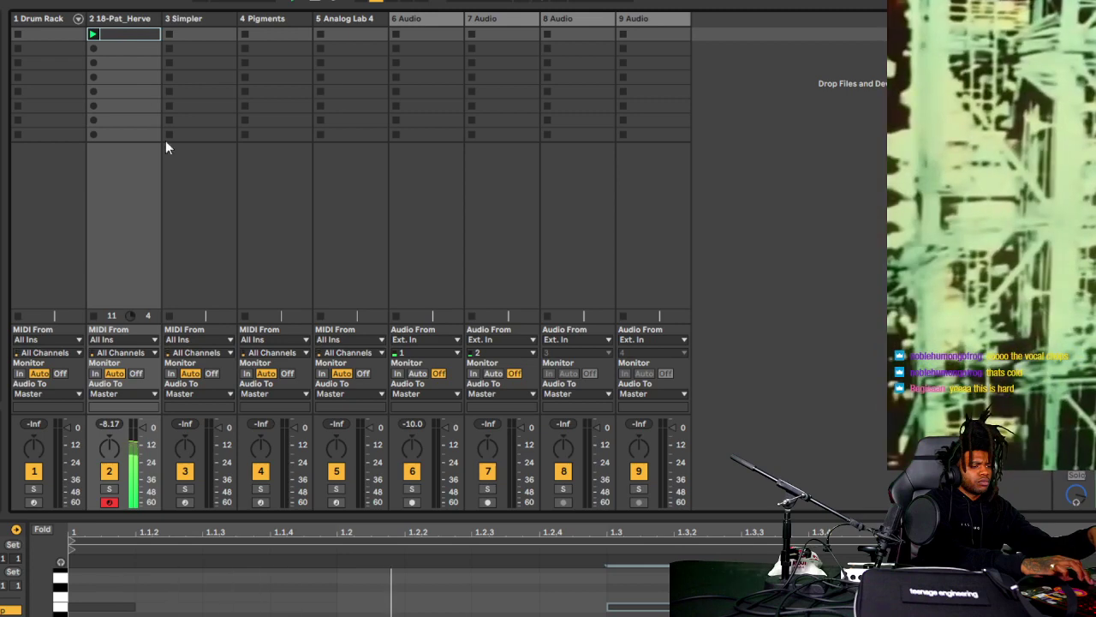
{"action": "left_click", "coordinate": [231, 537]}
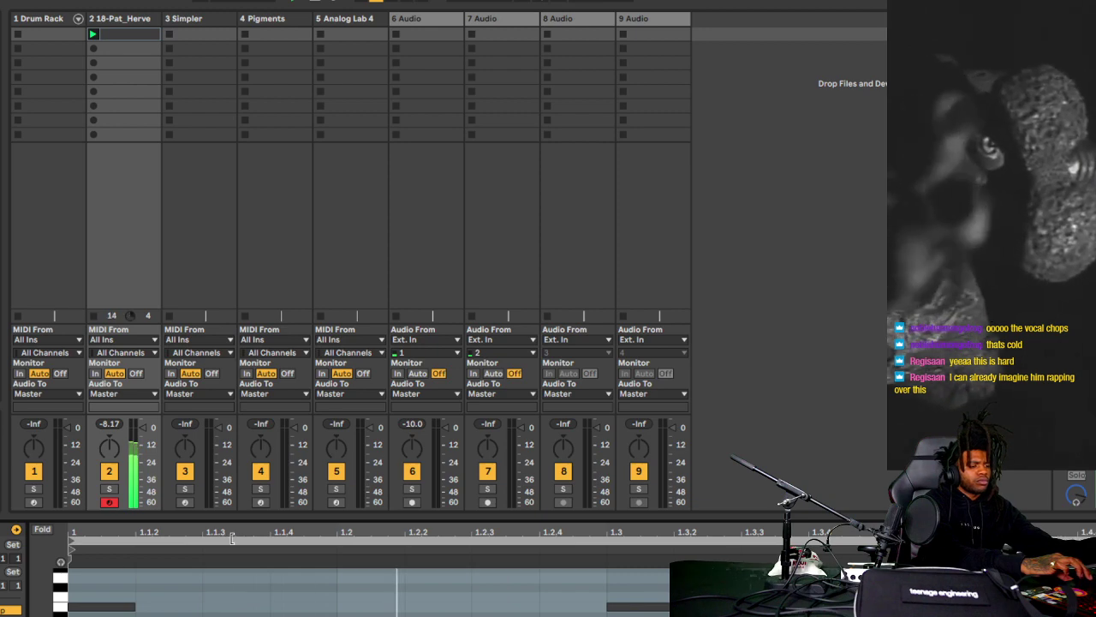
{"action": "key", "text": "minus"}
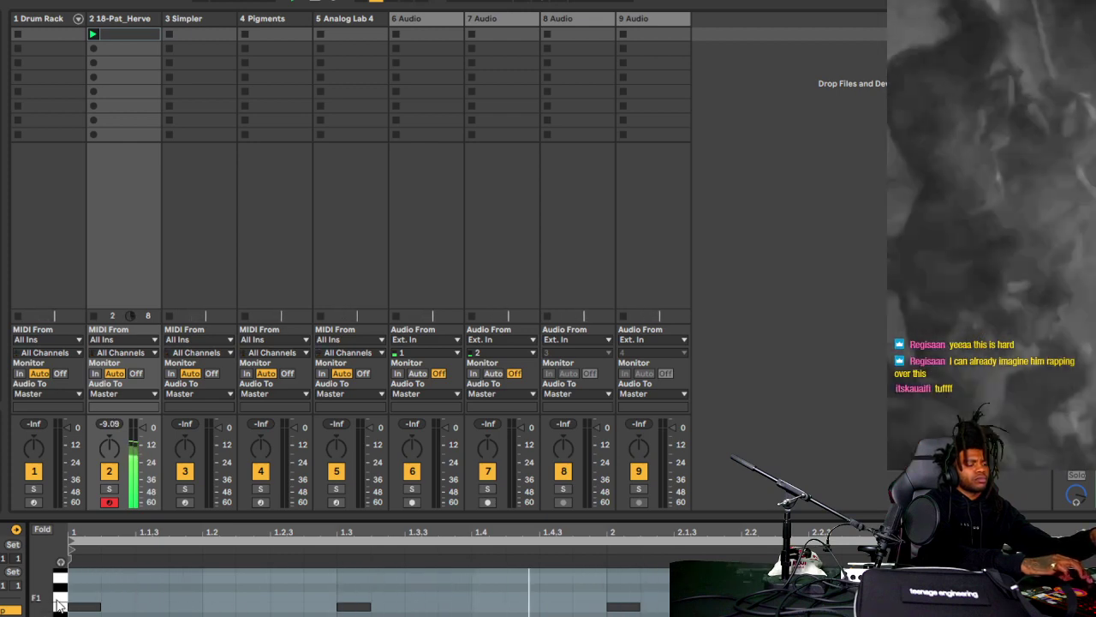
{"action": "left_click_drag", "start_coordinate": [41, 593], "coordinate": [50, 586]}
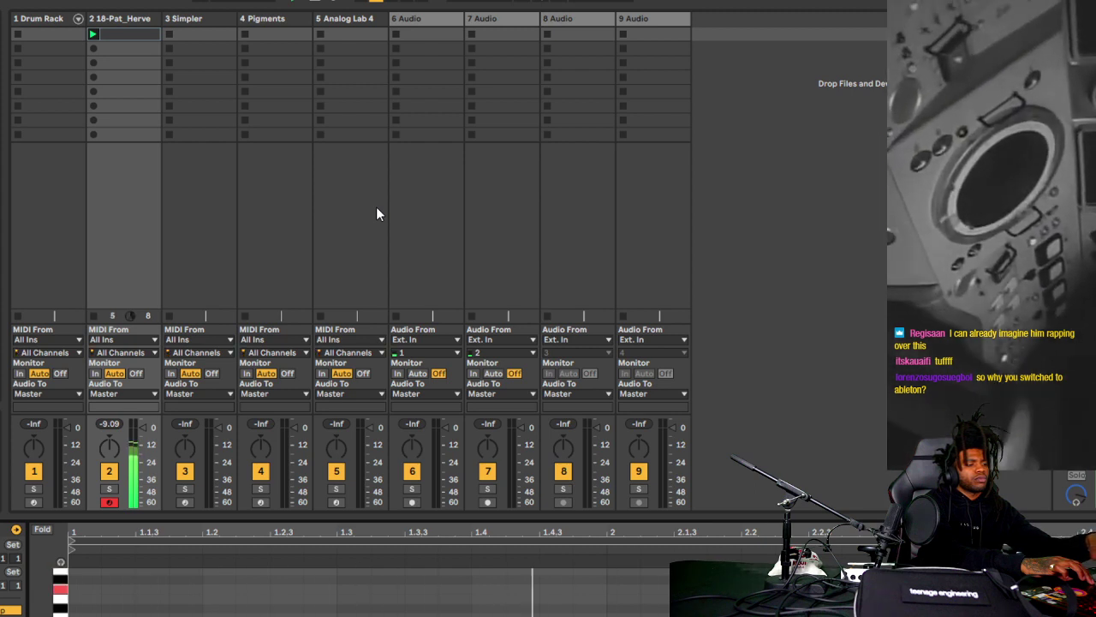
- Check the sample slices on track 2 while the clip plays, and reopen its MIDI notes
{"action": "left_click", "coordinate": [74, 19]}
{"action": "left_click", "coordinate": [117, 21]}
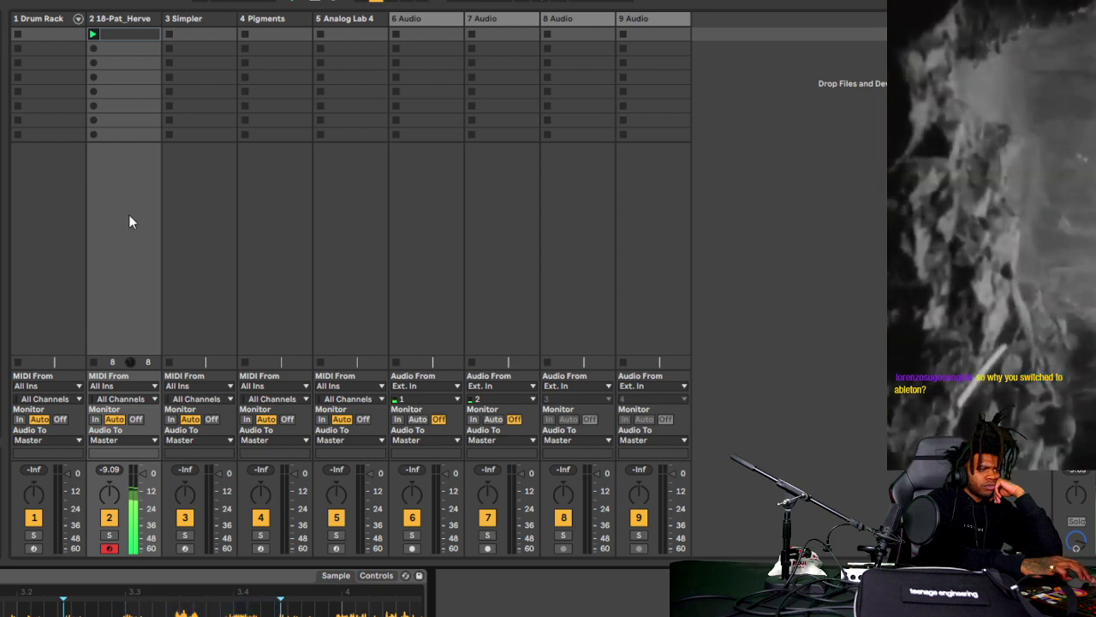
{"action": "left_click", "coordinate": [118, 34]}
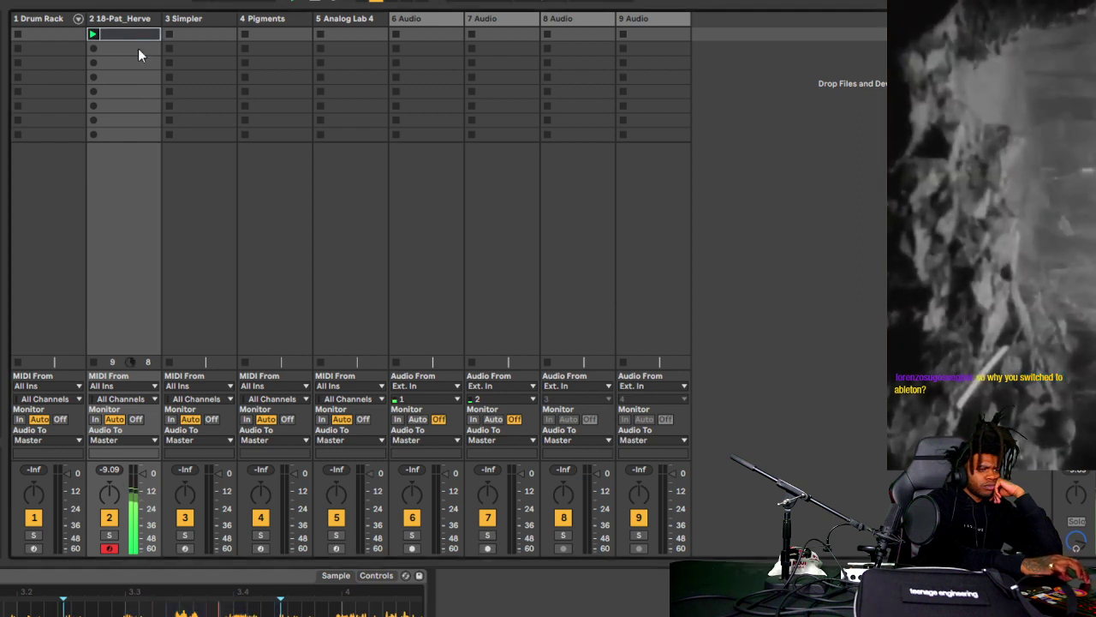
{"action": "left_click", "coordinate": [113, 46]}
{"action": "left_click", "coordinate": [116, 36]}
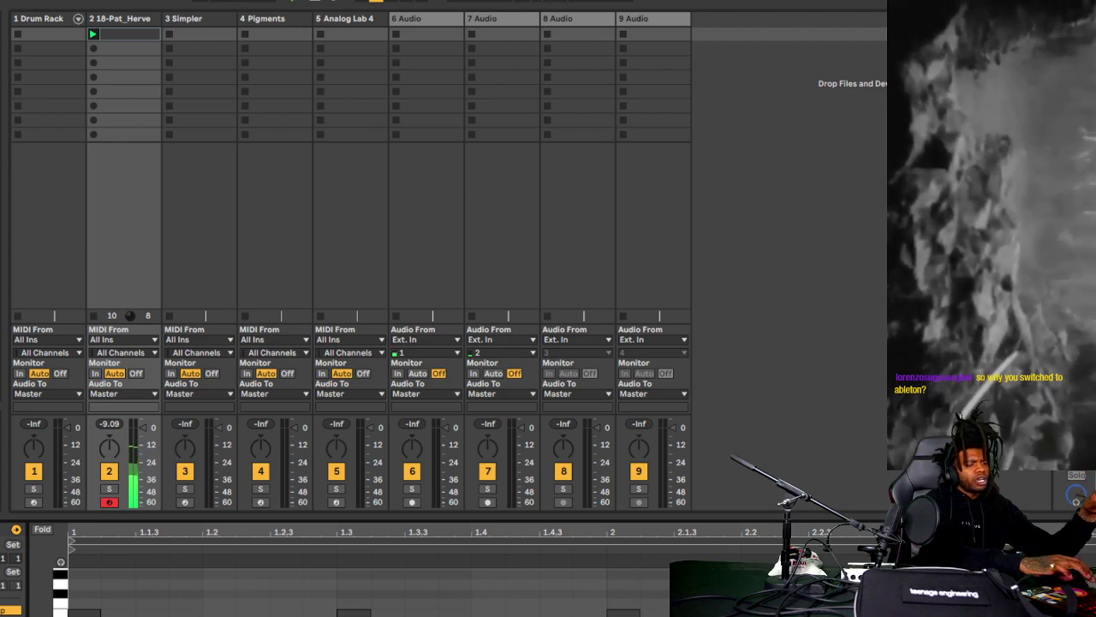
- Add short notes F#1 at 1.2 and F1 at 1.4 to track 2's clip, checking the sample slices
{"action": "double_click", "coordinate": [206, 593]}
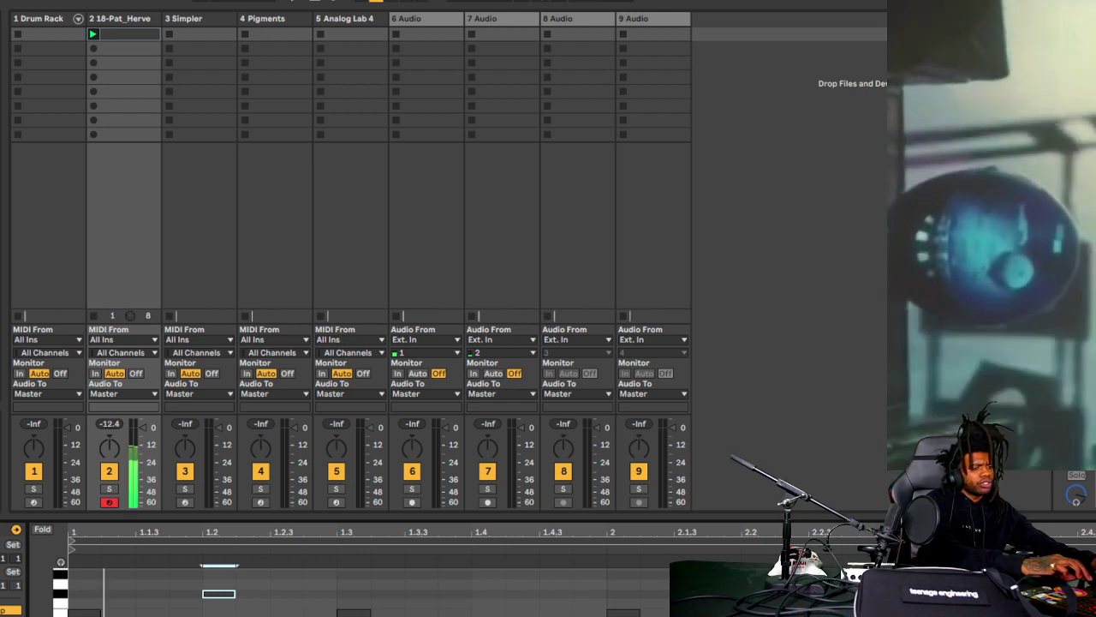
{"action": "double_click", "coordinate": [483, 600]}
{"action": "key", "text": "Down"}
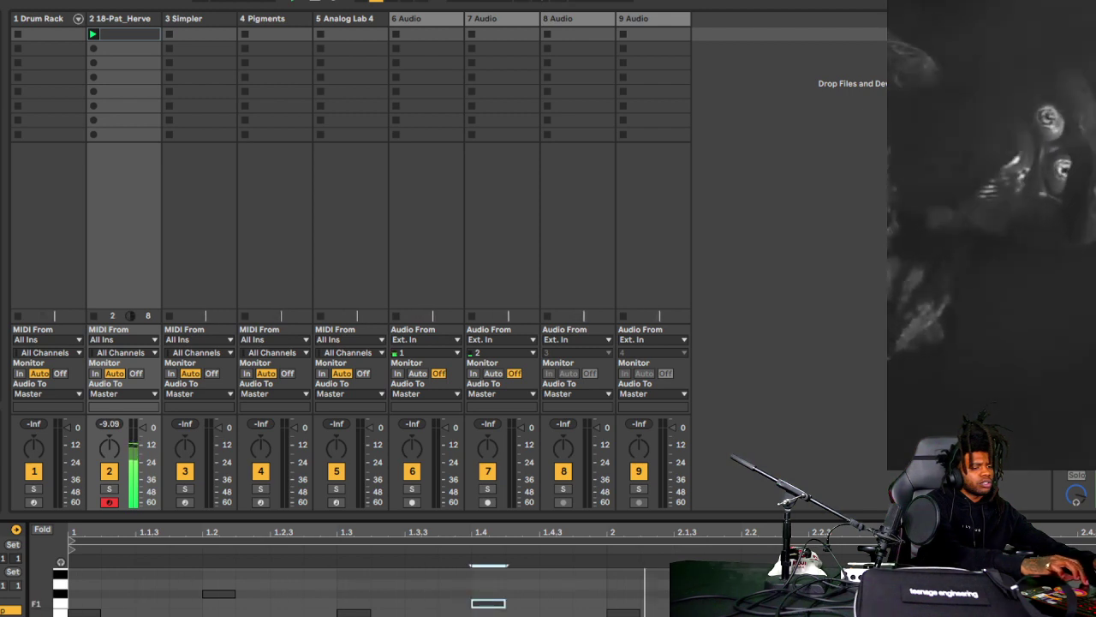
{"action": "mouse_move", "coordinate": [477, 607]}
{"action": "left_mouse_down"}
{"action": "mouse_move", "coordinate": [479, 578]}
{"action": "mouse_move", "coordinate": [482, 608]}
{"action": "left_mouse_up"}
{"action": "scroll", "coordinate": [482, 600], "scroll_direction": "up", "scroll_amount": 5}
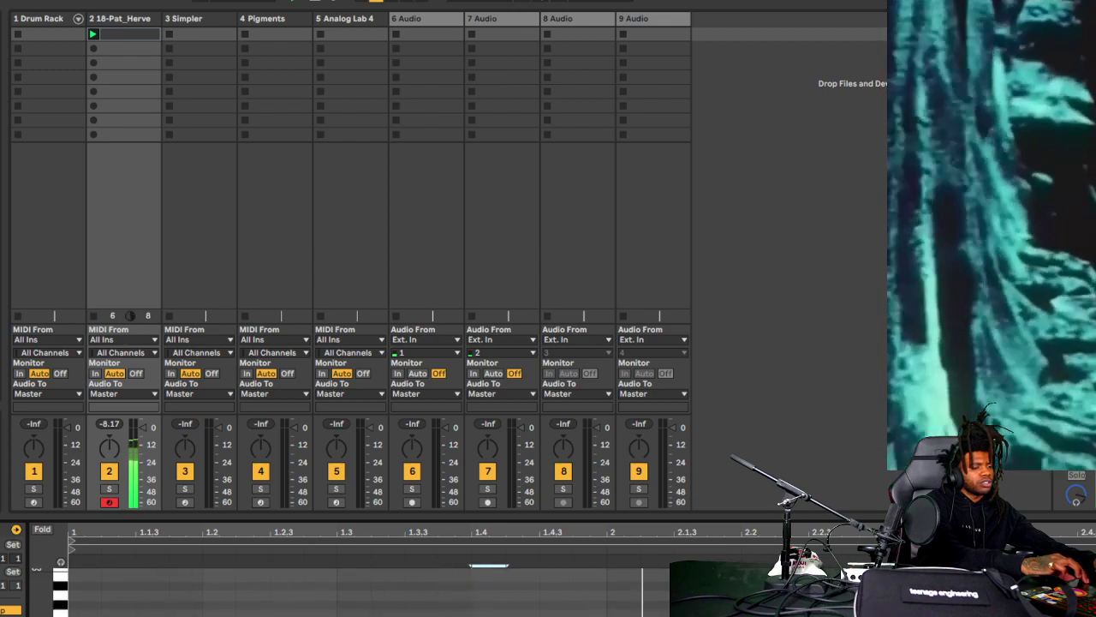
{"action": "left_click", "coordinate": [129, 21]}
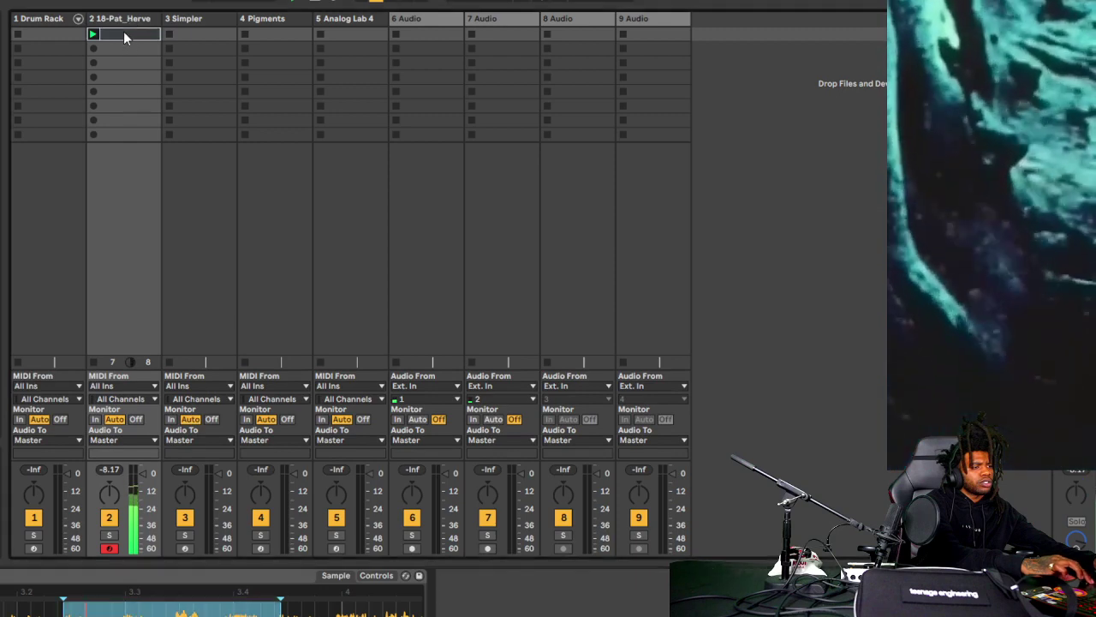
{"action": "left_click", "coordinate": [123, 30]}
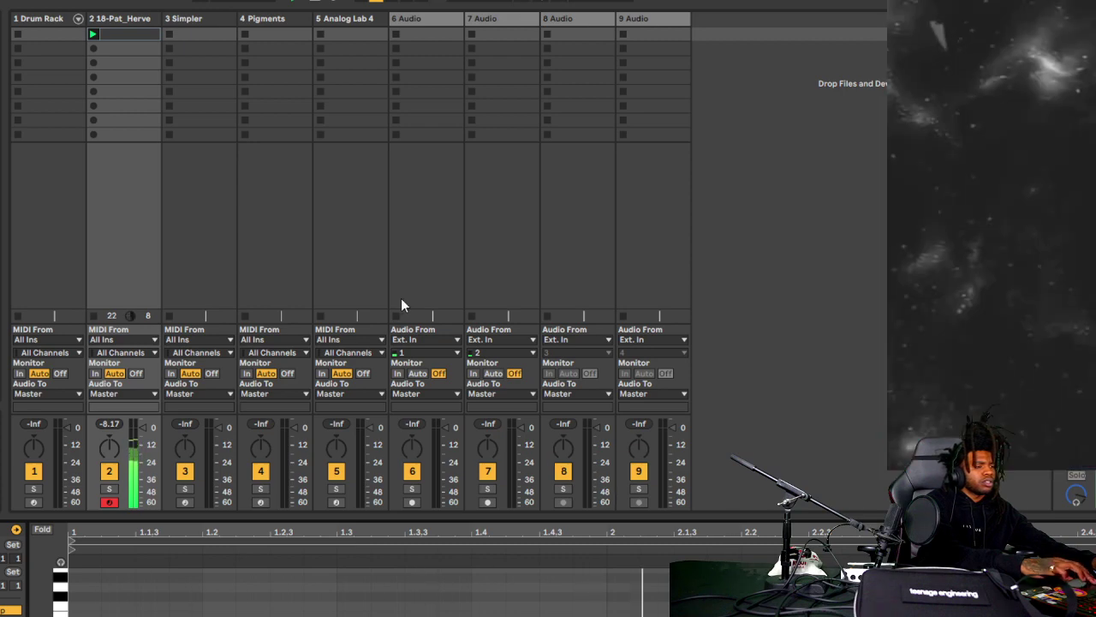
- Create and launch a MIDI clip in the Drum Rack track's first slot with a BB - Kick (Century) note at 1
{"action": "left_click", "coordinate": [37, 218]}
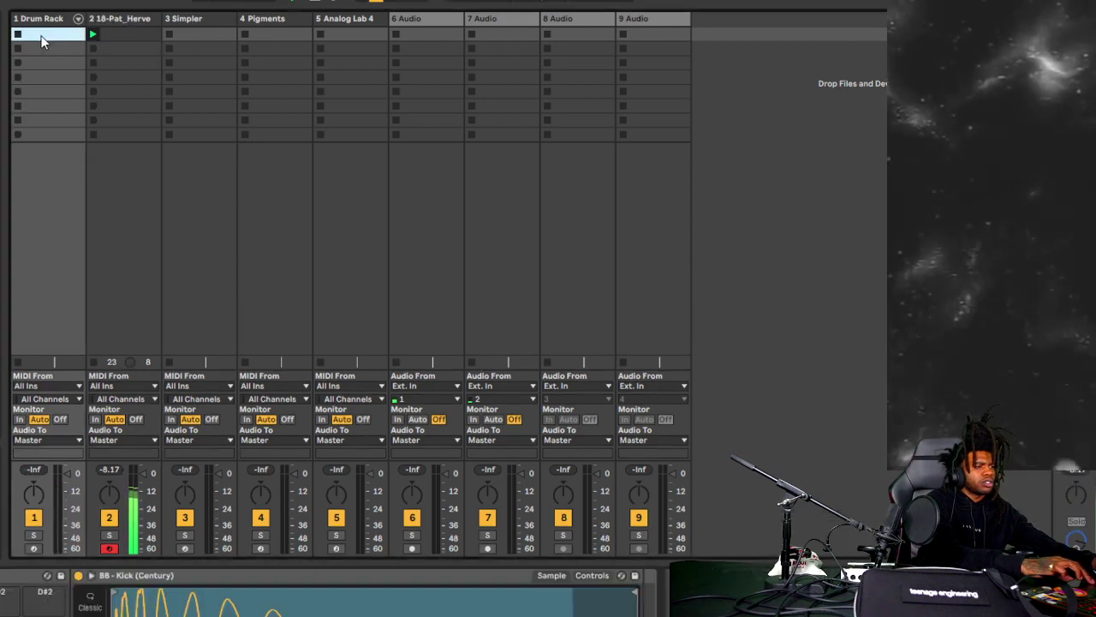
{"action": "left_click", "coordinate": [119, 35]}
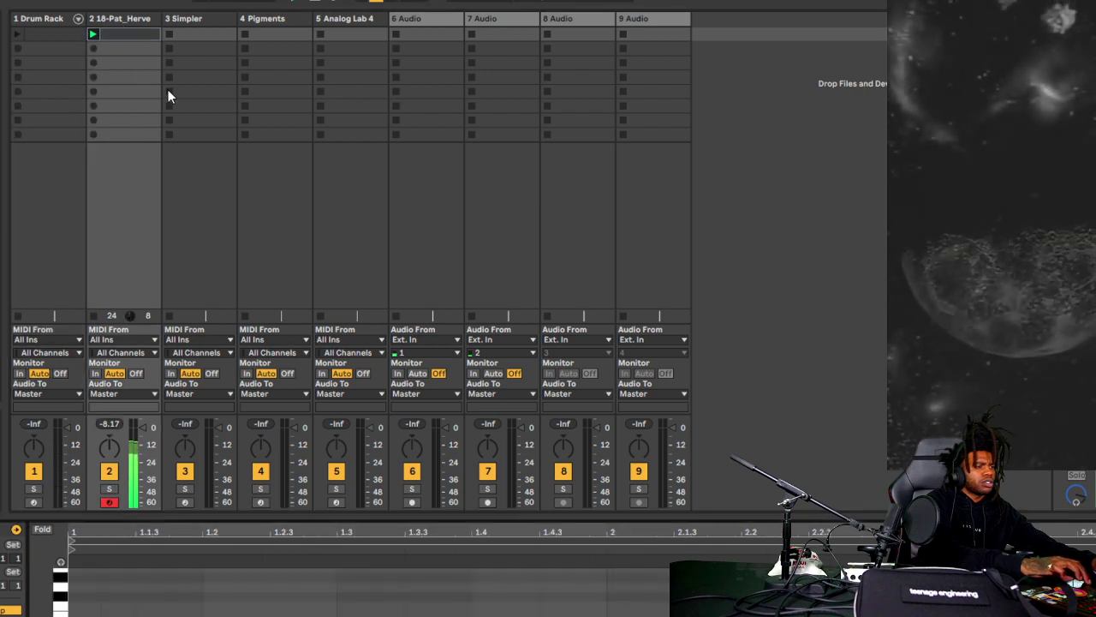
{"action": "left_click", "coordinate": [107, 18]}
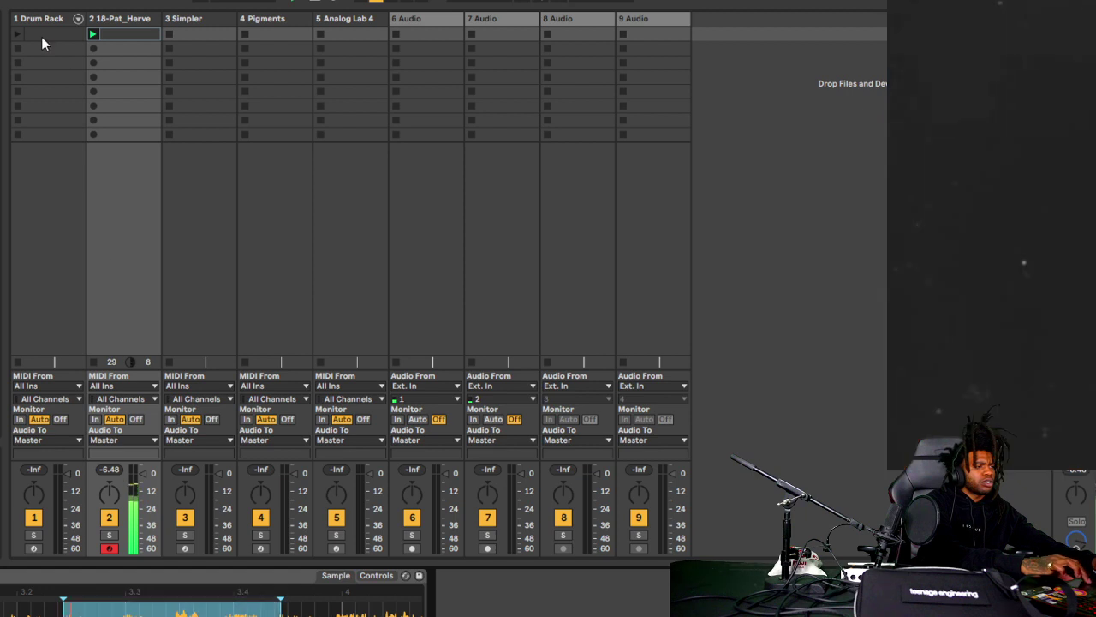
{"action": "left_click", "coordinate": [41, 35]}
{"action": "left_click", "coordinate": [159, 612]}
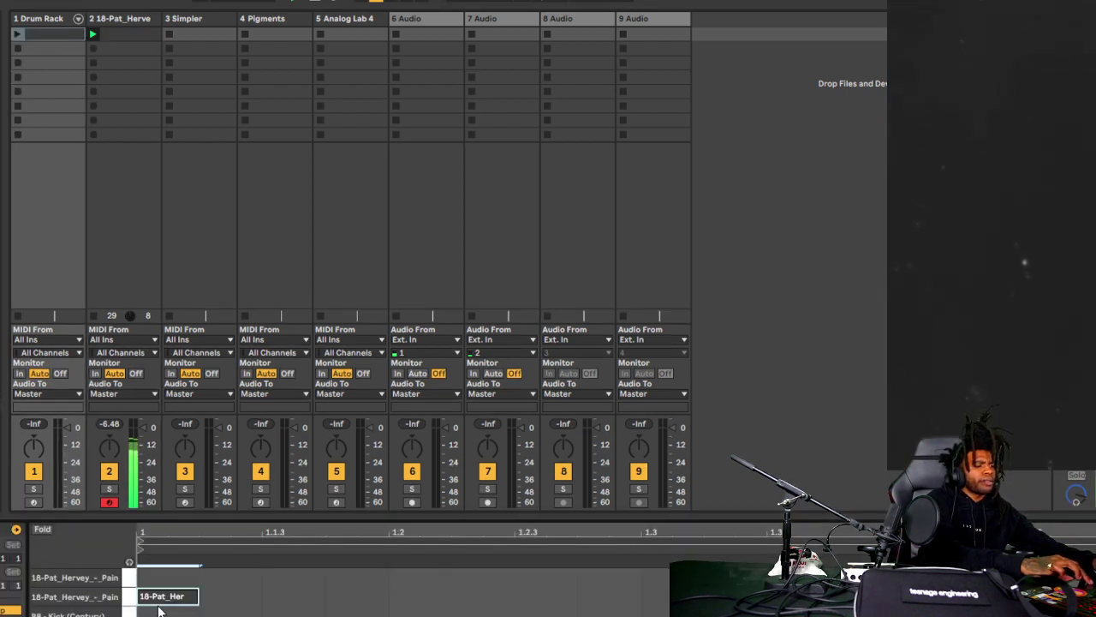
{"action": "left_click", "coordinate": [17, 34]}
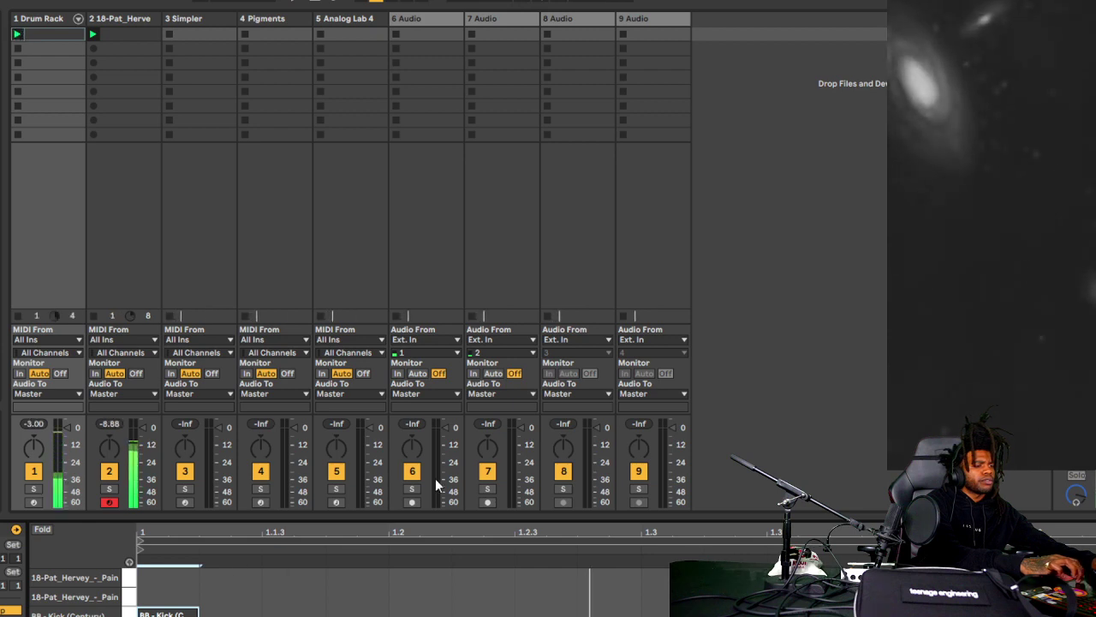
- Add an 18-Pat_Hervey_-_Pain pad hit at 1.3 and a BB - Kick (Century) hit at 1.2 to the Drum Rack clip
{"action": "left_click", "coordinate": [659, 598]}
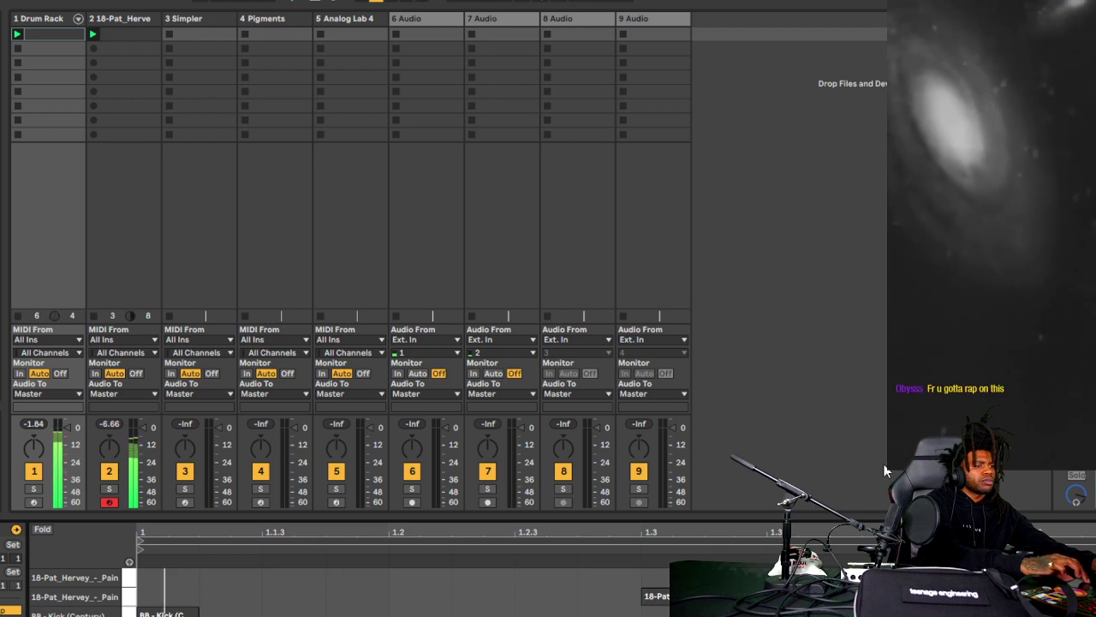
{"action": "left_click", "coordinate": [29, 19]}
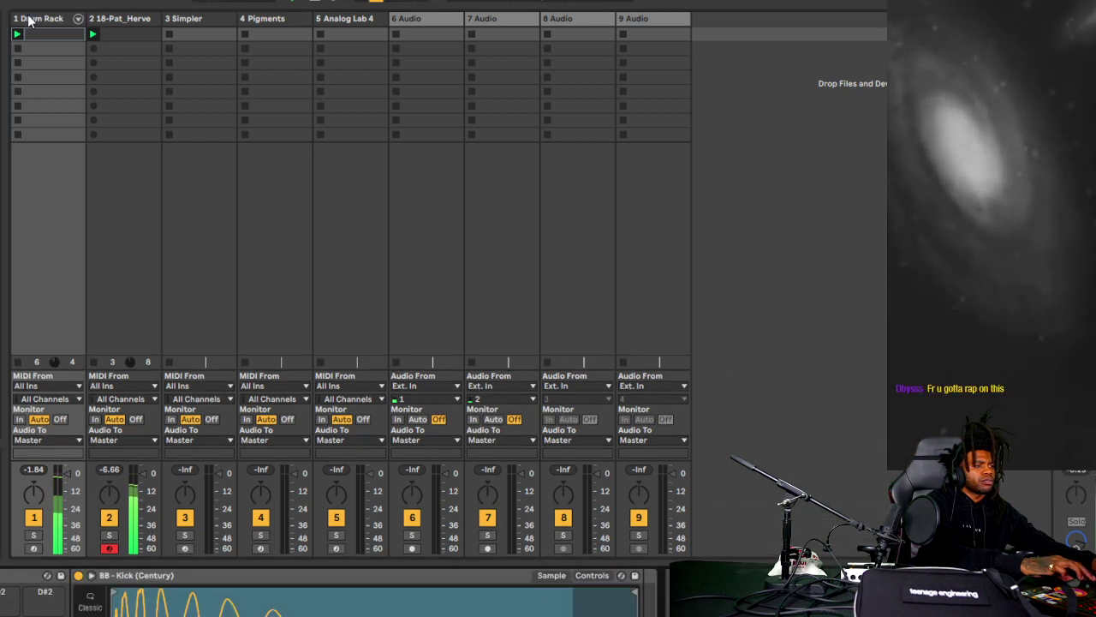
{"action": "left_click", "coordinate": [43, 34]}
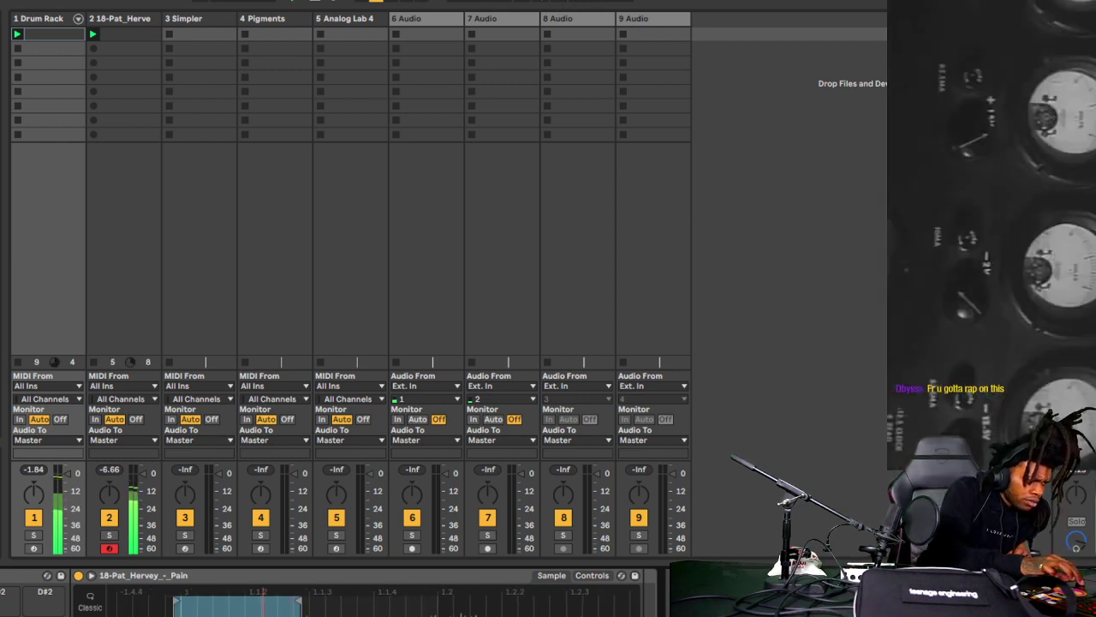
{"action": "left_click_drag", "start_coordinate": [165, 613], "coordinate": [166, 608]}
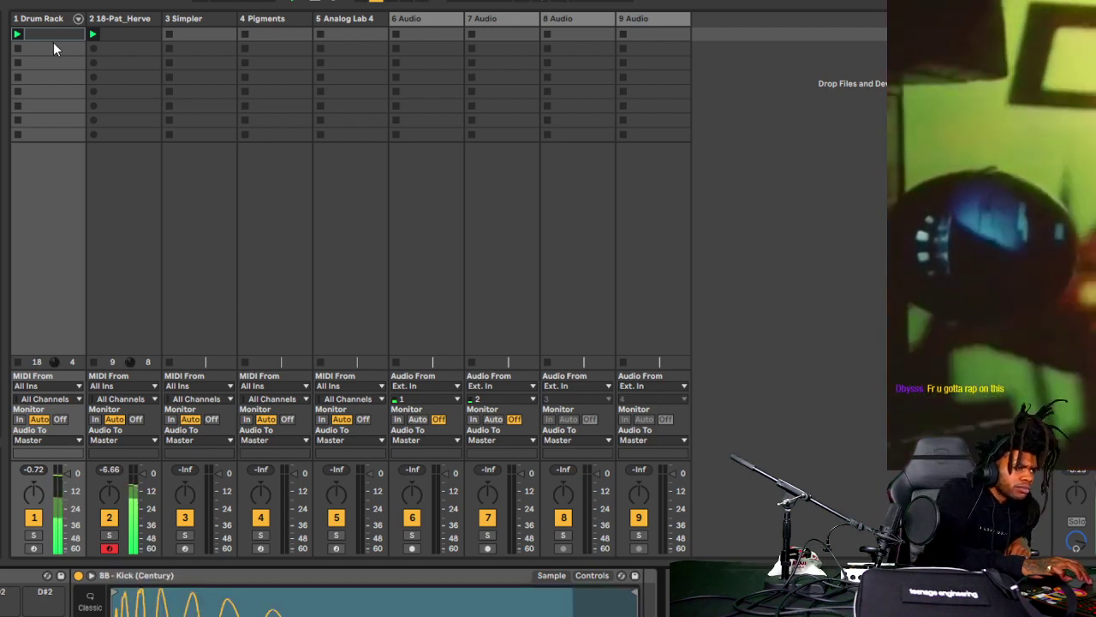
{"action": "left_click", "coordinate": [52, 34]}
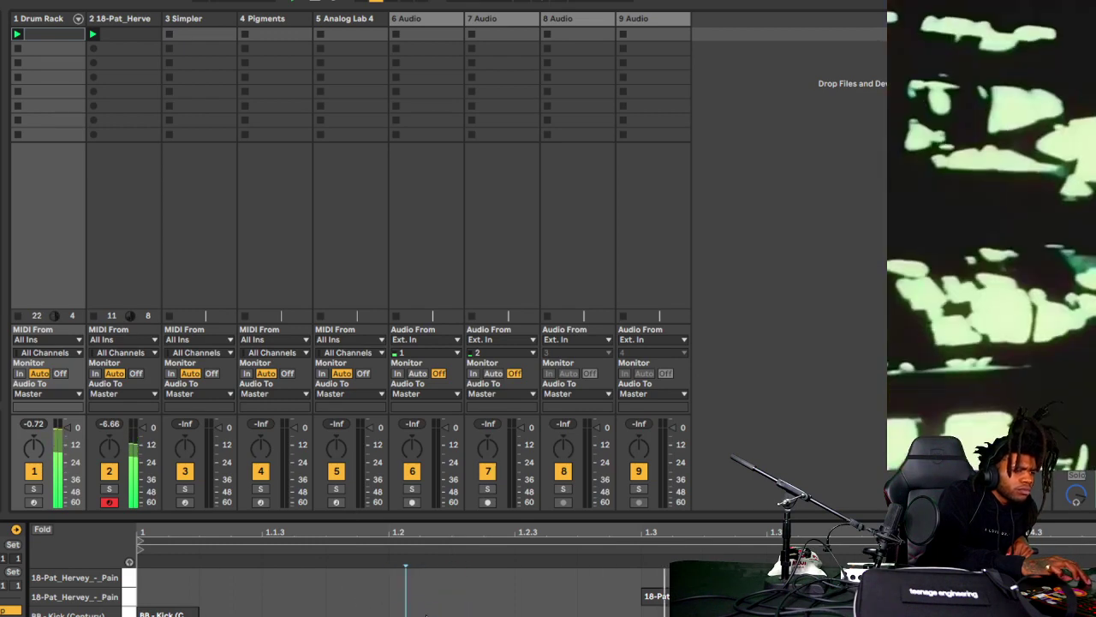
{"action": "double_click", "coordinate": [410, 614]}
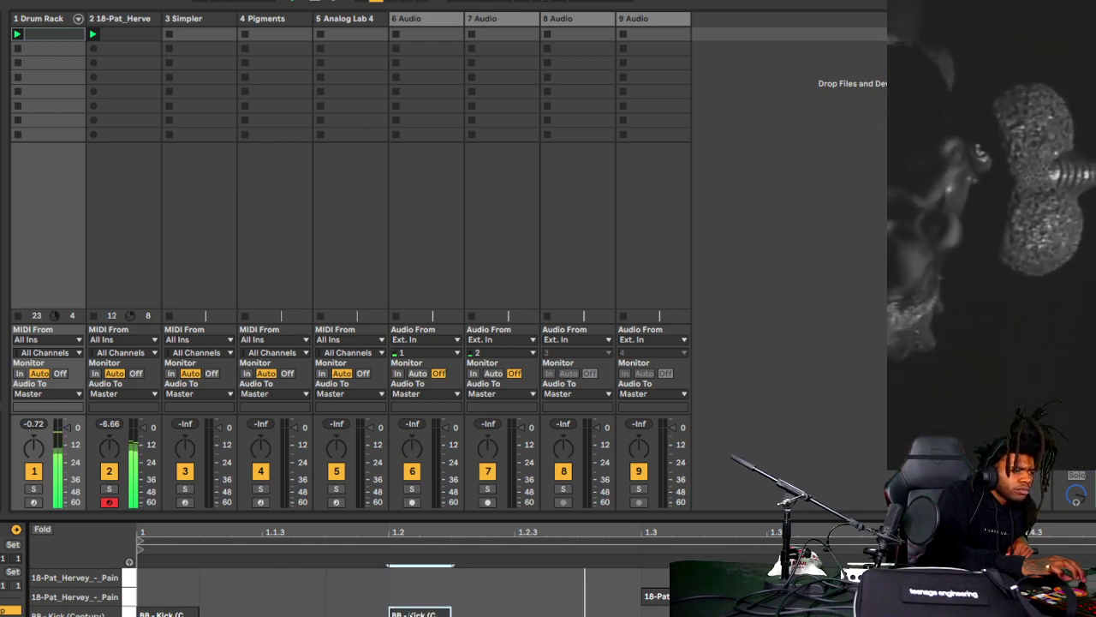
- Shorten the BB - Kick (Century) sample in the Drum Rack to roughly its first half by moving its end marker
{"action": "left_click", "coordinate": [650, 538]}
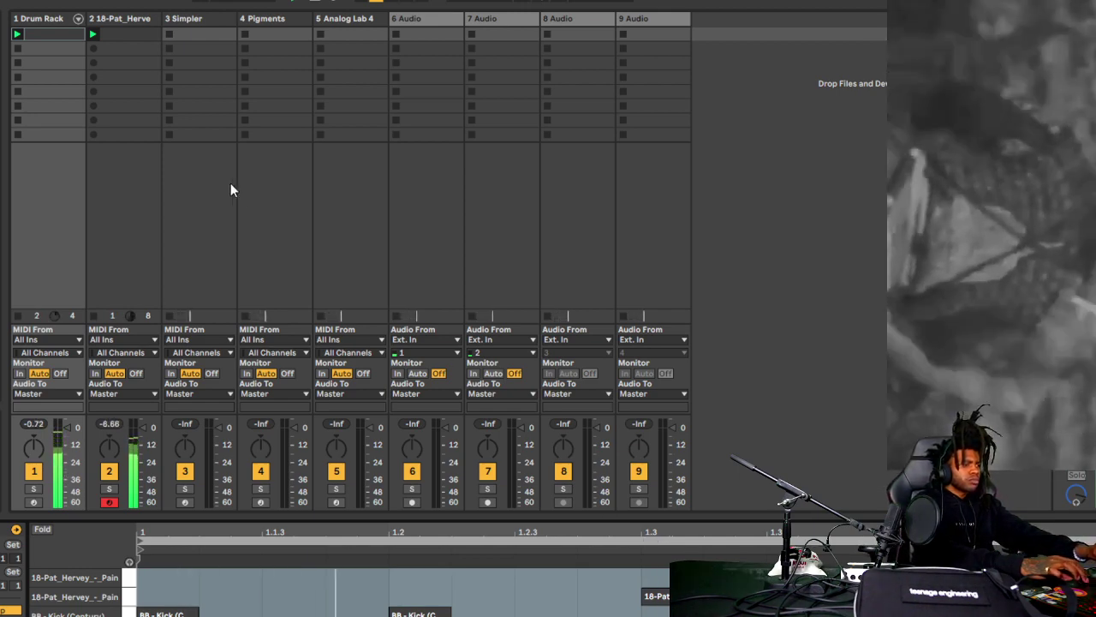
{"action": "left_click", "coordinate": [43, 17]}
{"action": "left_click", "coordinate": [43, 17]}
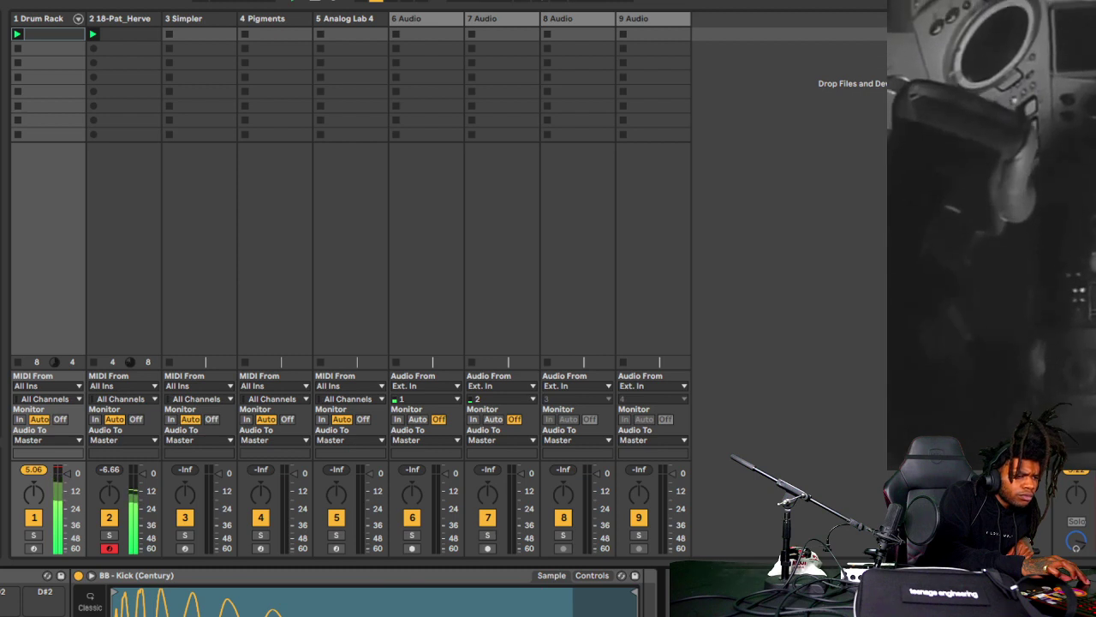
{"action": "mouse_move", "coordinate": [633, 589]}
{"action": "left_mouse_down"}
{"action": "mouse_move", "coordinate": [317, 591]}
{"action": "mouse_move", "coordinate": [336, 591]}
{"action": "left_mouse_up"}
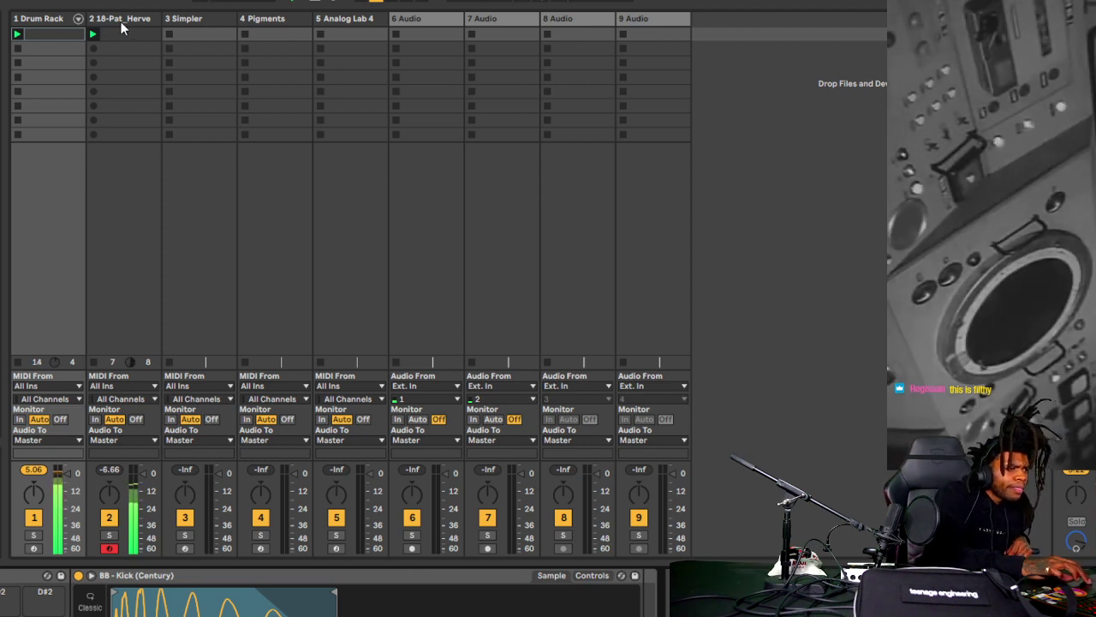
- Select the 3 Simpler track and set monitoring to In on the 6 Audio track
{"action": "left_click", "coordinate": [116, 35]}
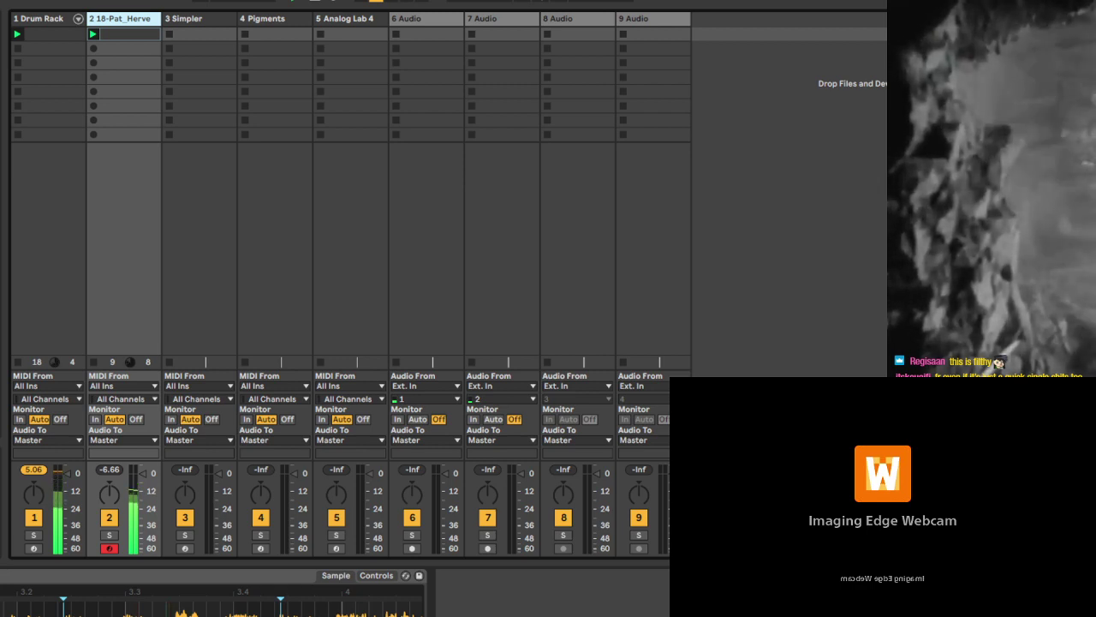
{"action": "left_click", "coordinate": [200, 21]}
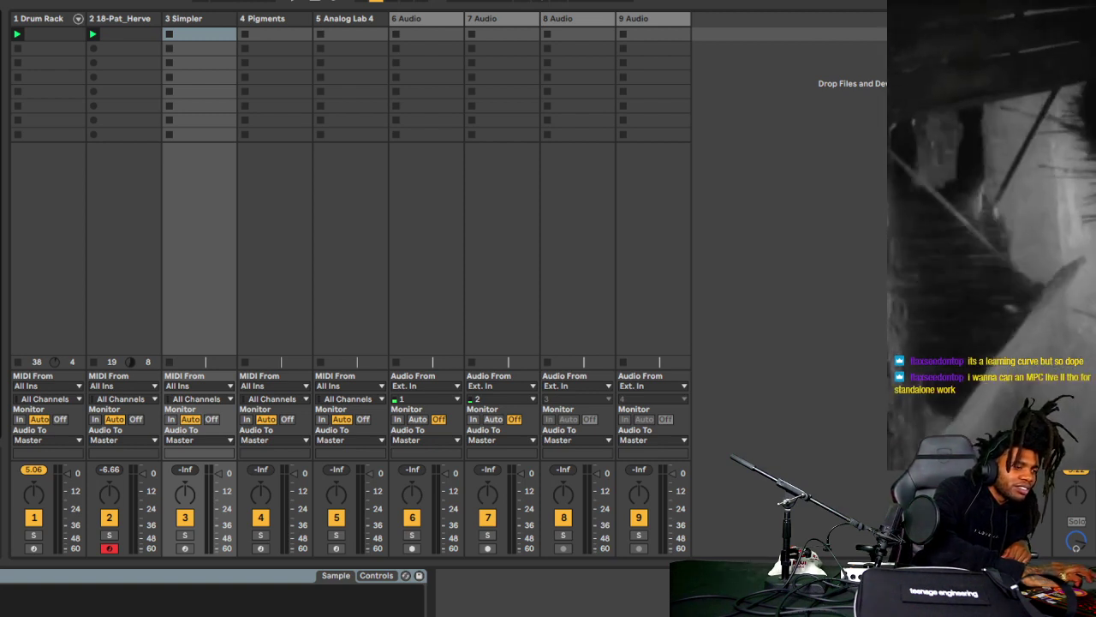
{"action": "left_click", "coordinate": [398, 419]}
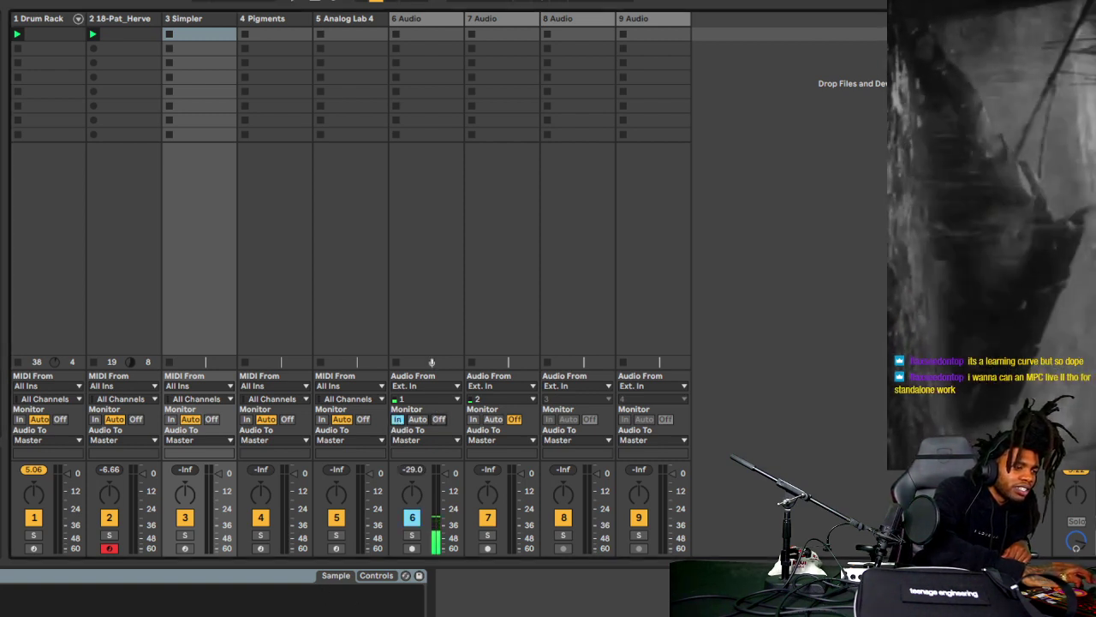